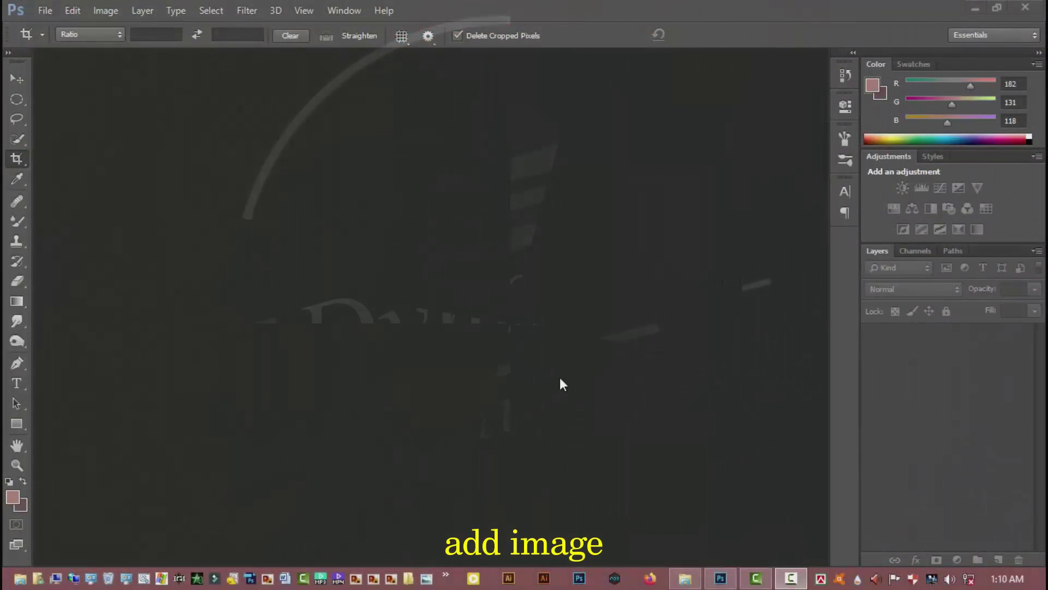
# Open the photo close-up-photography-of-a-man-wearing-red-cap-2516752.jpg.
pyautogui.click(45, 11)
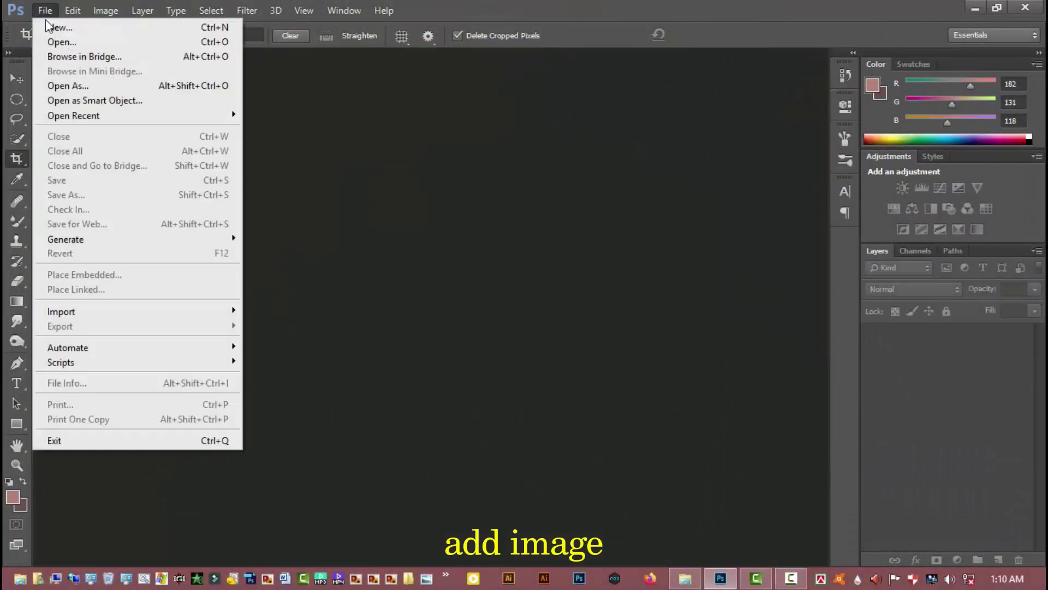
pyautogui.click(71, 42)
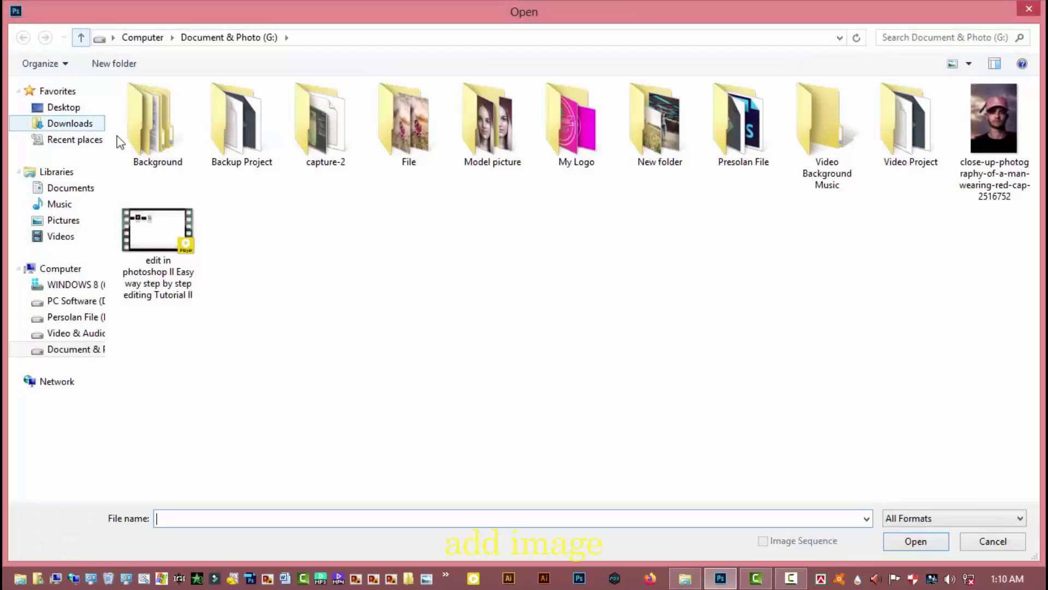
pyautogui.click(975, 137)
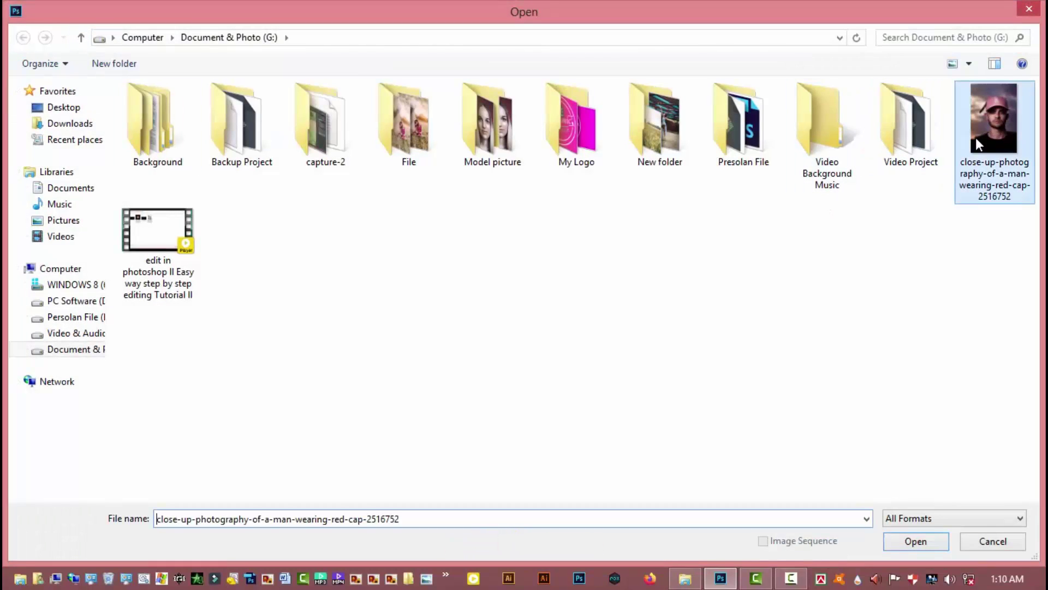
pyautogui.click(910, 544)
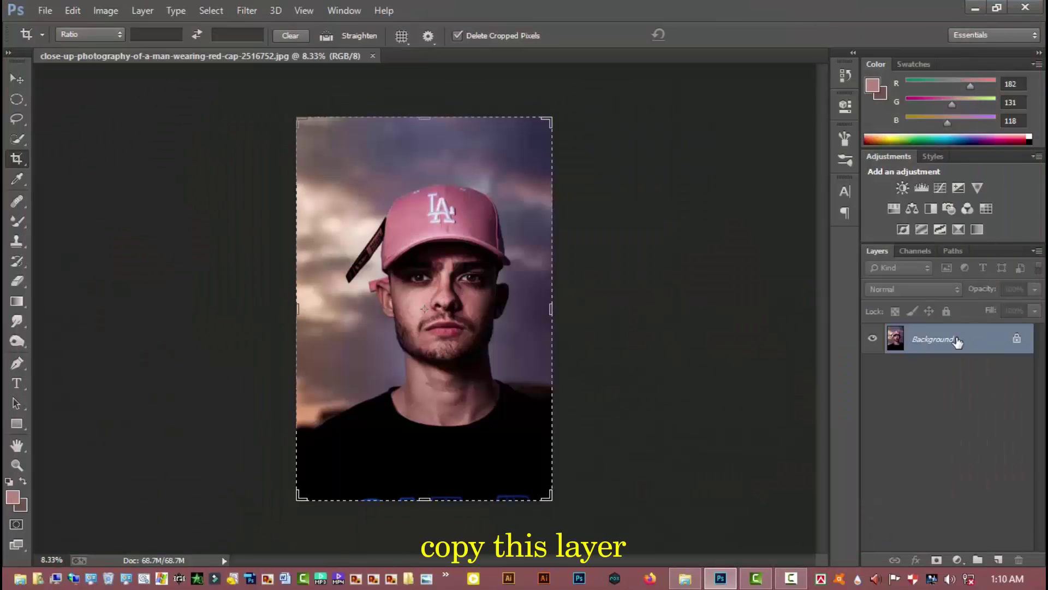
# Duplicate the Background layer and crop a small strip off the top of the photo.
pyautogui.moveTo(956, 340); pyautogui.dragTo(998, 559)
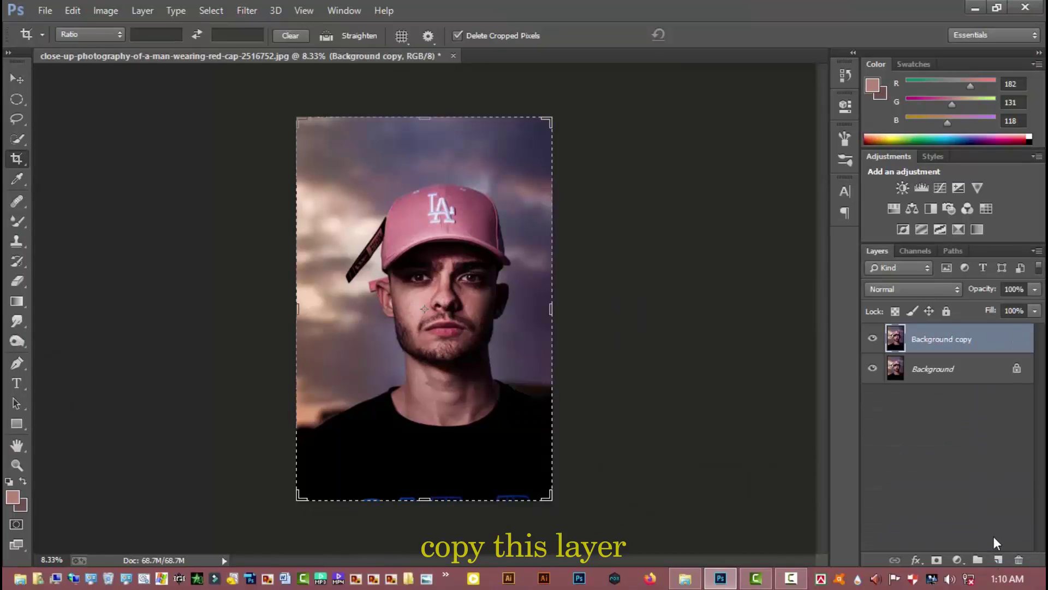
pyautogui.moveTo(424, 117); pyautogui.dragTo(424, 134)
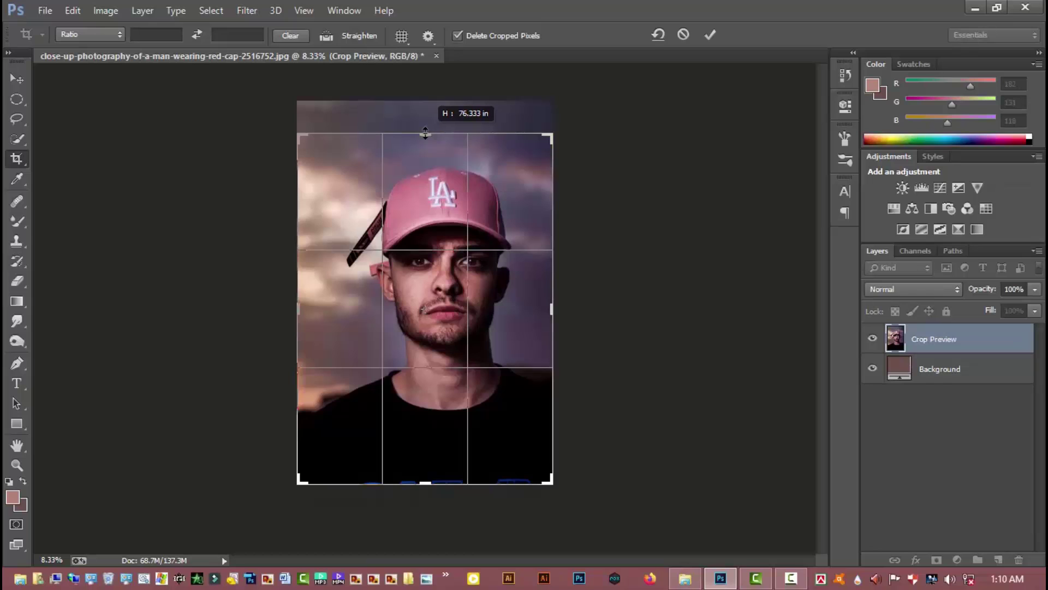
pyautogui.moveTo(424, 134); pyautogui.dragTo(424, 136)
pyautogui.press('Return')
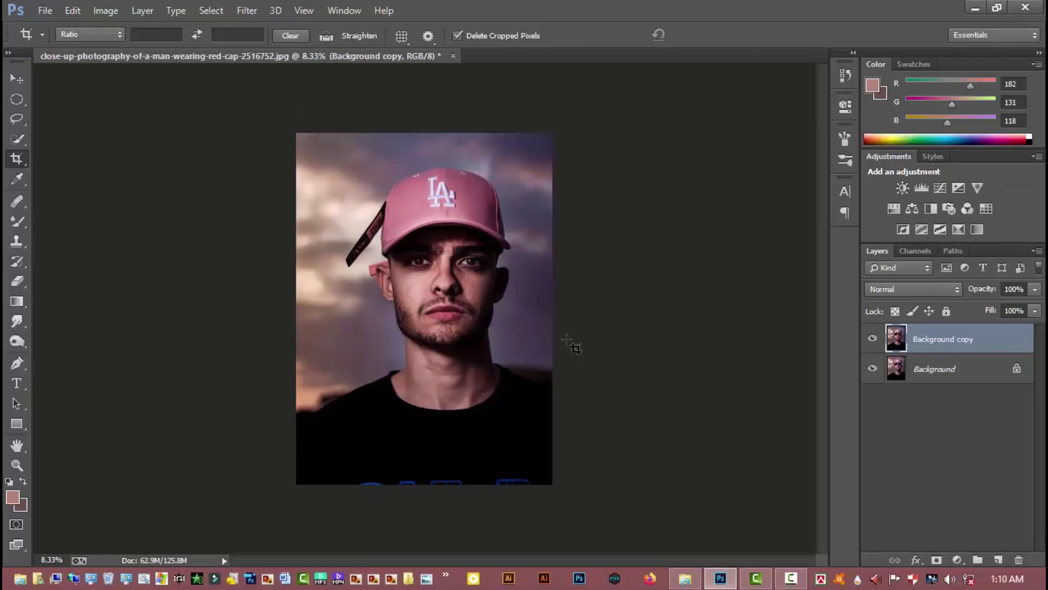
pyautogui.click(257, 8)
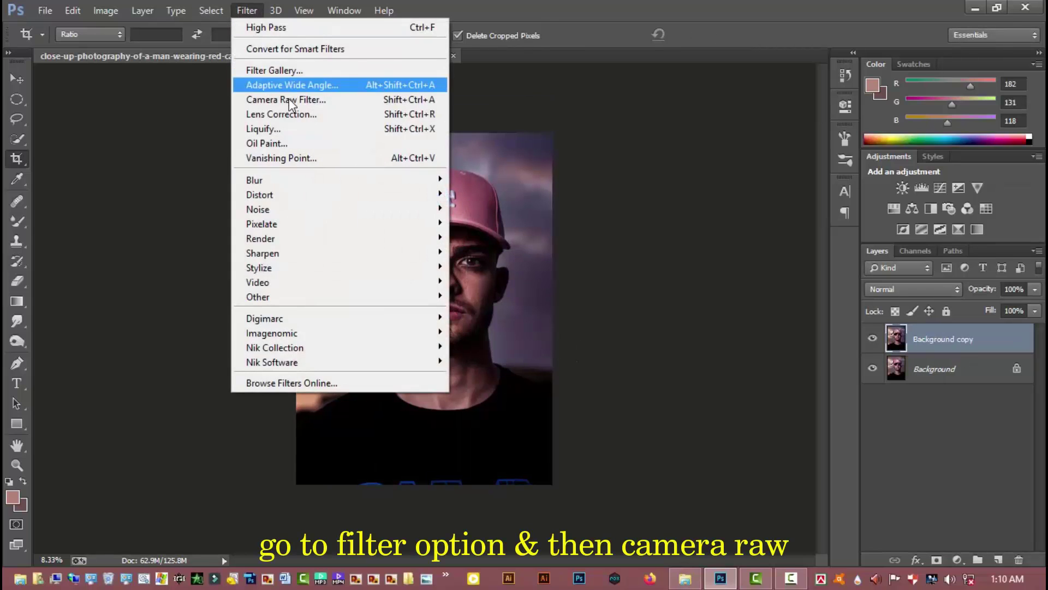
# In the Camera Raw Filter, lower Highlights to -19 and Whites to -52.
pyautogui.click(289, 98)
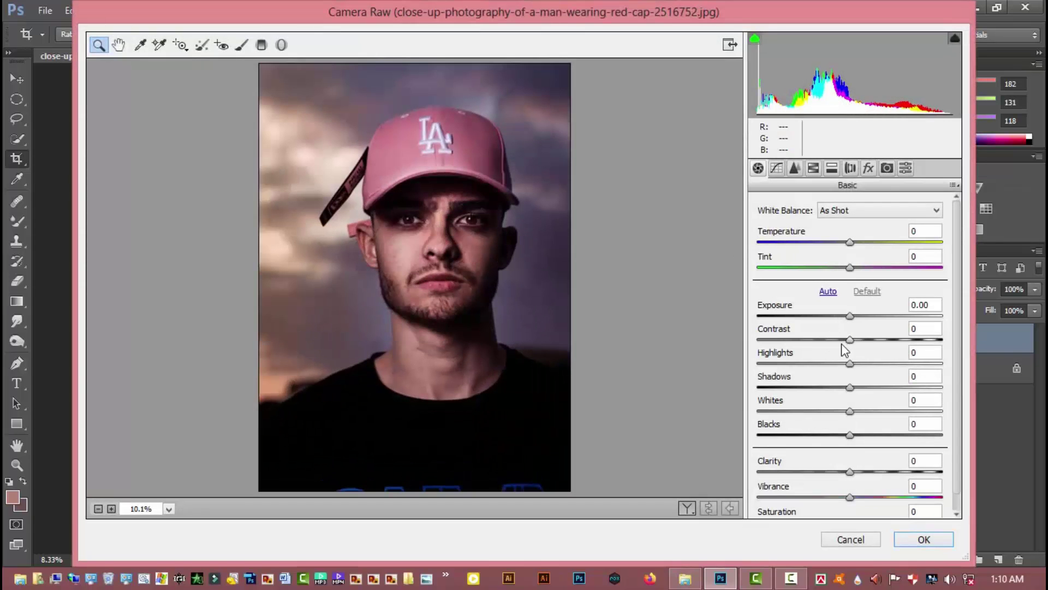
pyautogui.moveTo(850, 364); pyautogui.dragTo(832, 364)
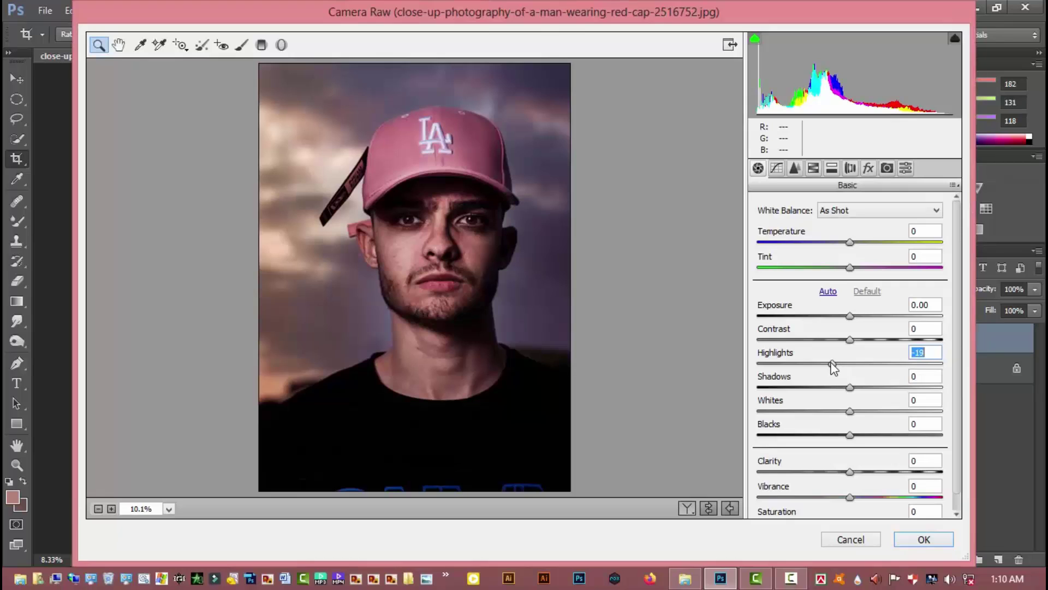
pyautogui.moveTo(850, 411); pyautogui.dragTo(793, 410)
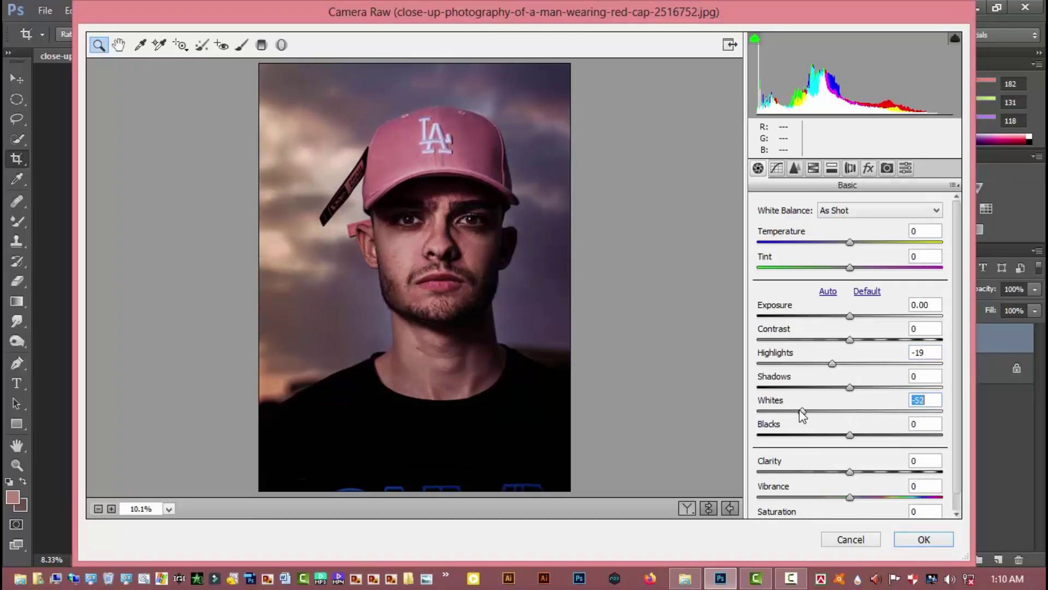
# Darken the HSL Luminance of Reds to -25 and Oranges to -39.
pyautogui.click(832, 169)
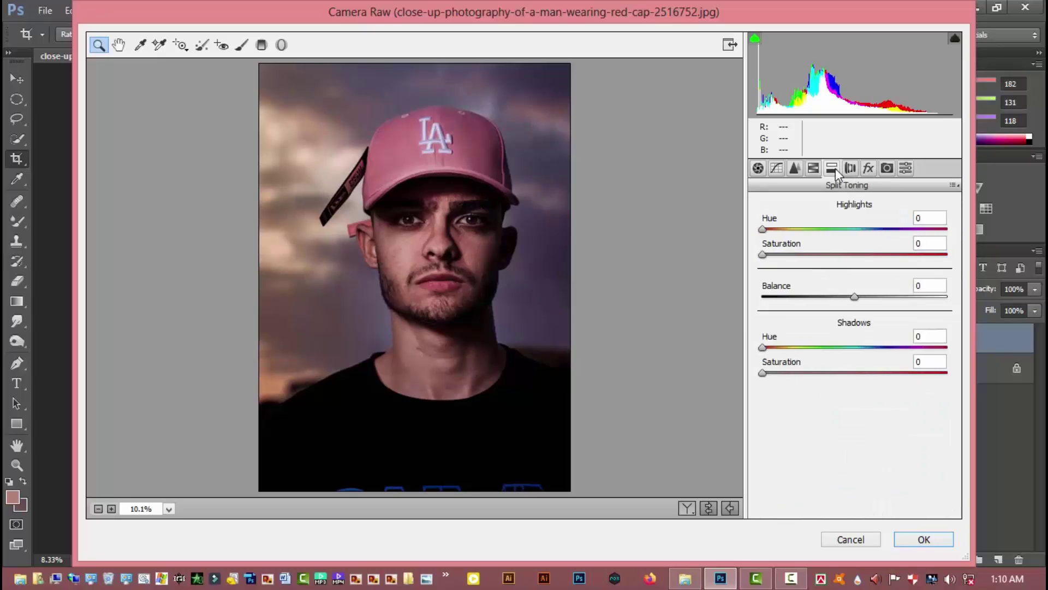
pyautogui.click(813, 168)
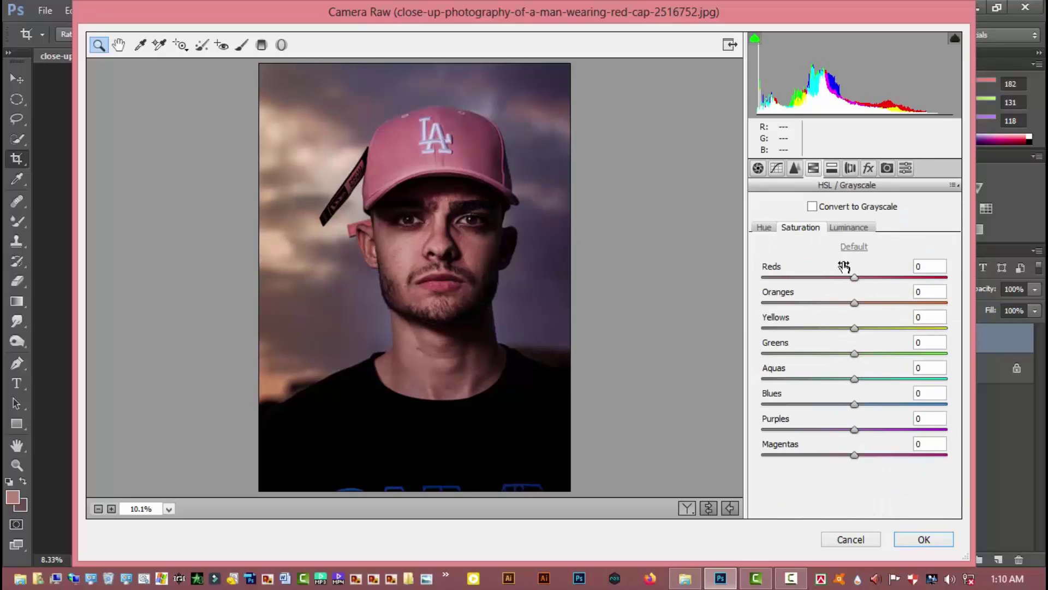
pyautogui.click(848, 229)
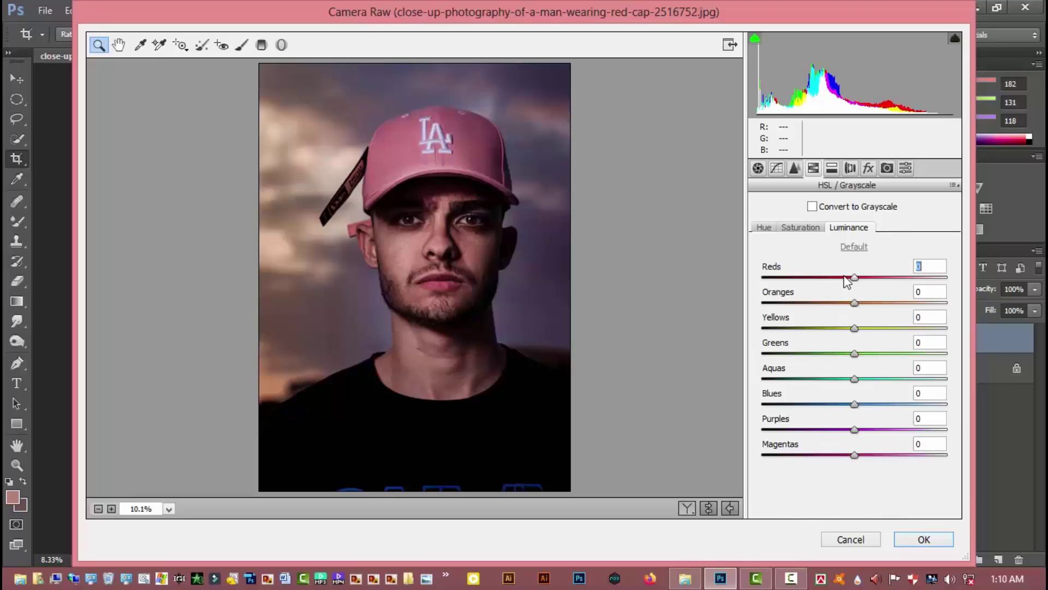
pyautogui.moveTo(844, 276)
pyautogui.mouseDown()
pyautogui.moveTo(834, 273)
pyautogui.moveTo(834, 302)
pyautogui.moveTo(820, 302)
pyautogui.mouseUp()
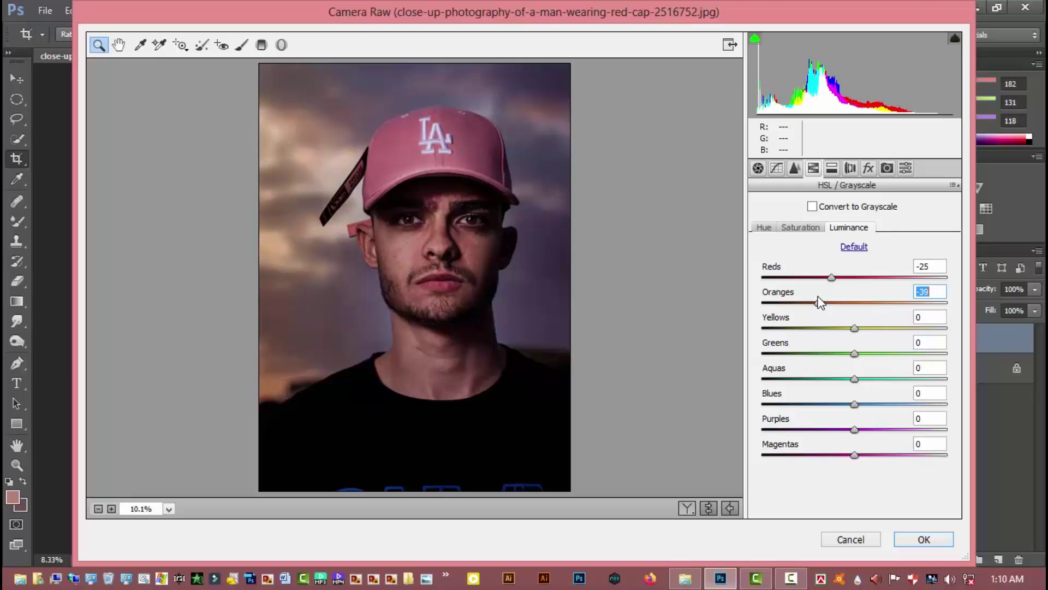
pyautogui.click(483, 280)
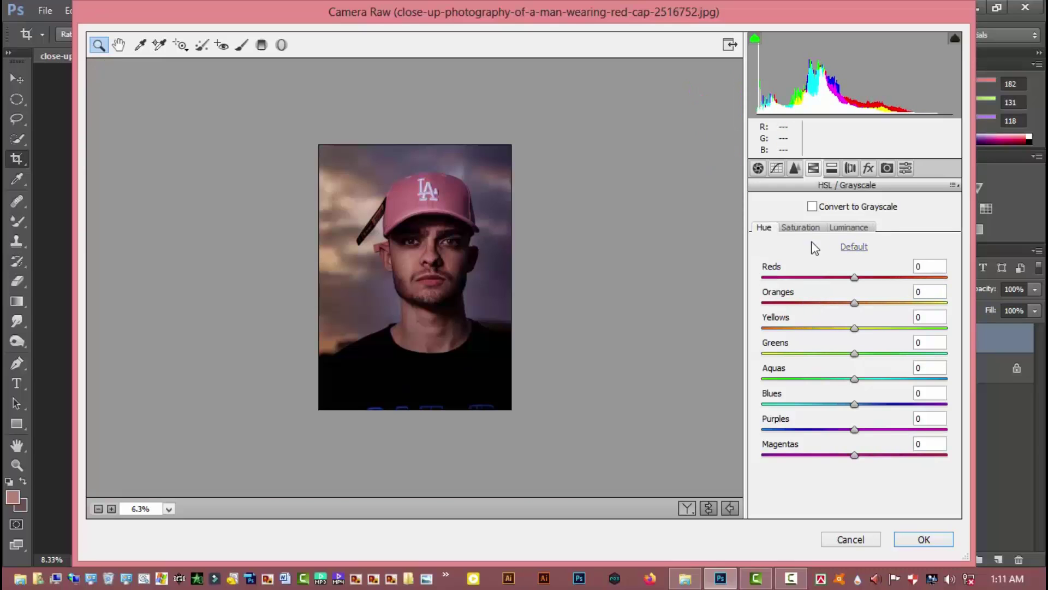
# Apply the Camera Raw edits to Background copy and zoom in on the face.
pyautogui.click(923, 543)
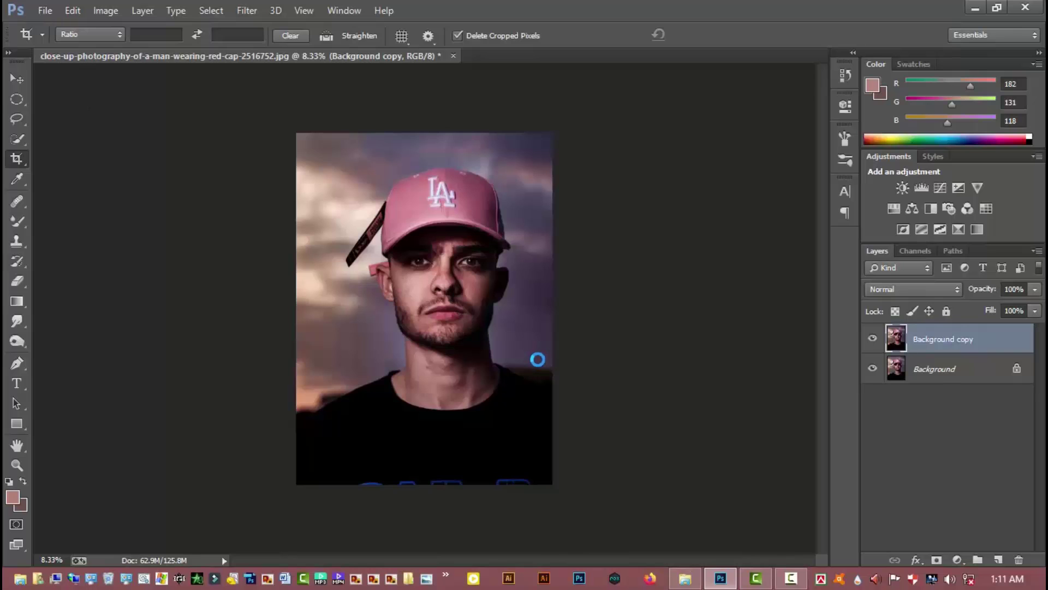
pyautogui.scroll(2, 425, 284)
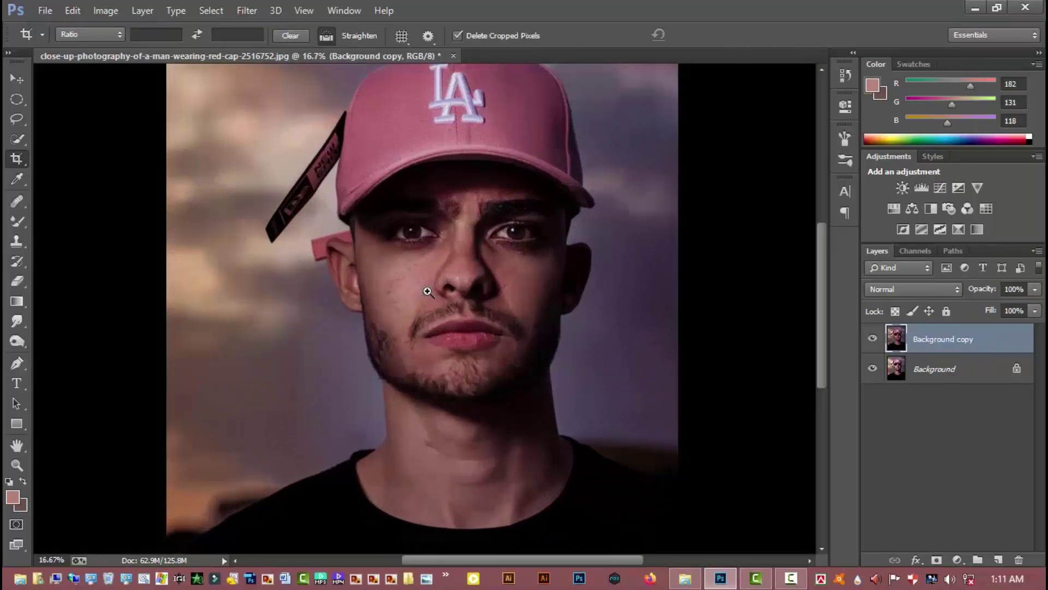
pyautogui.scroll(-1, 491, 301)
pyautogui.scroll(-1, 503, 292)
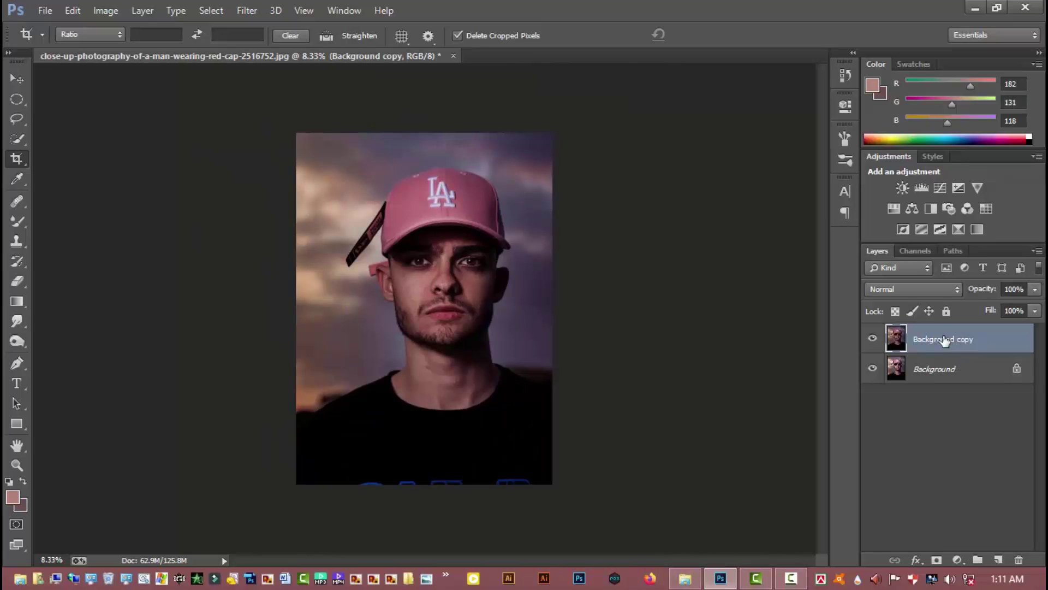
pyautogui.scroll(1, 392, 341)
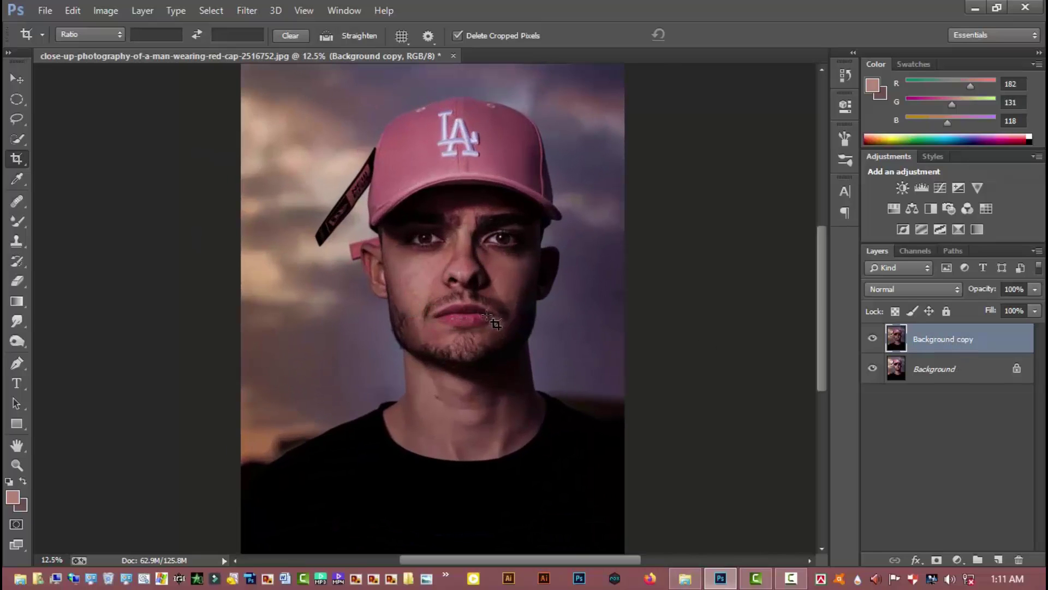
pyautogui.scroll(1, 428, 293)
pyautogui.scroll(1, 428, 293)
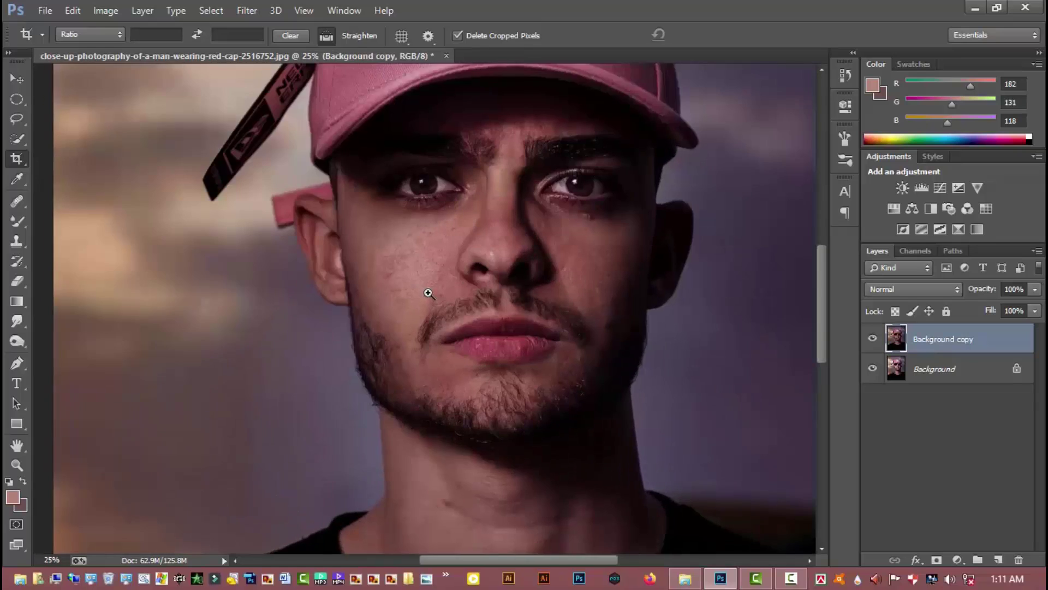
pyautogui.scroll(1, 428, 293)
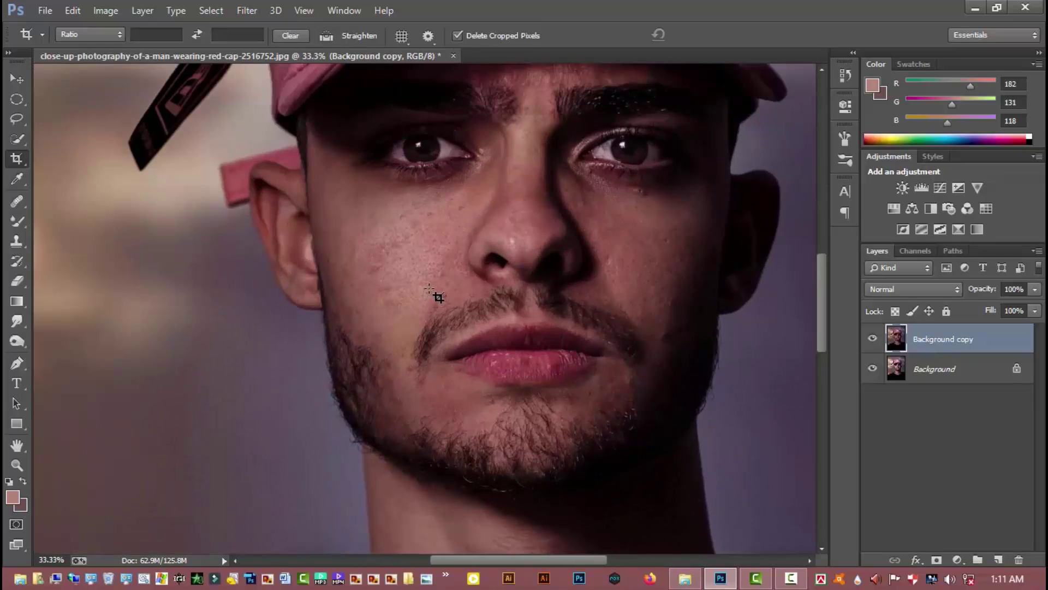
# Select the Spot Healing Brush and set its size to 45 px.
pyautogui.click(21, 200)
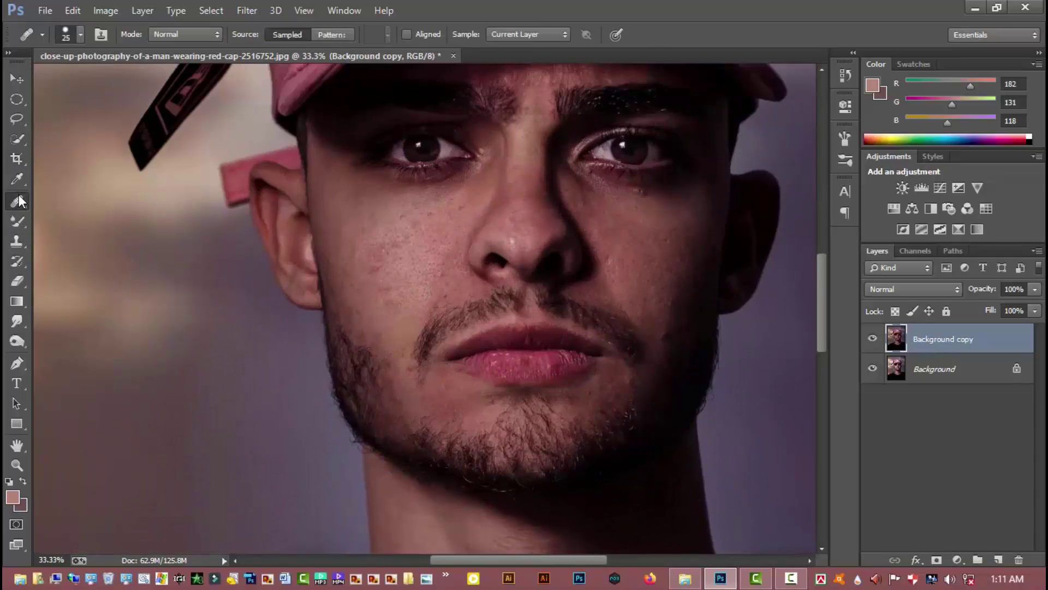
pyautogui.scroll(1, 398, 279)
pyautogui.scroll(1, 399, 278)
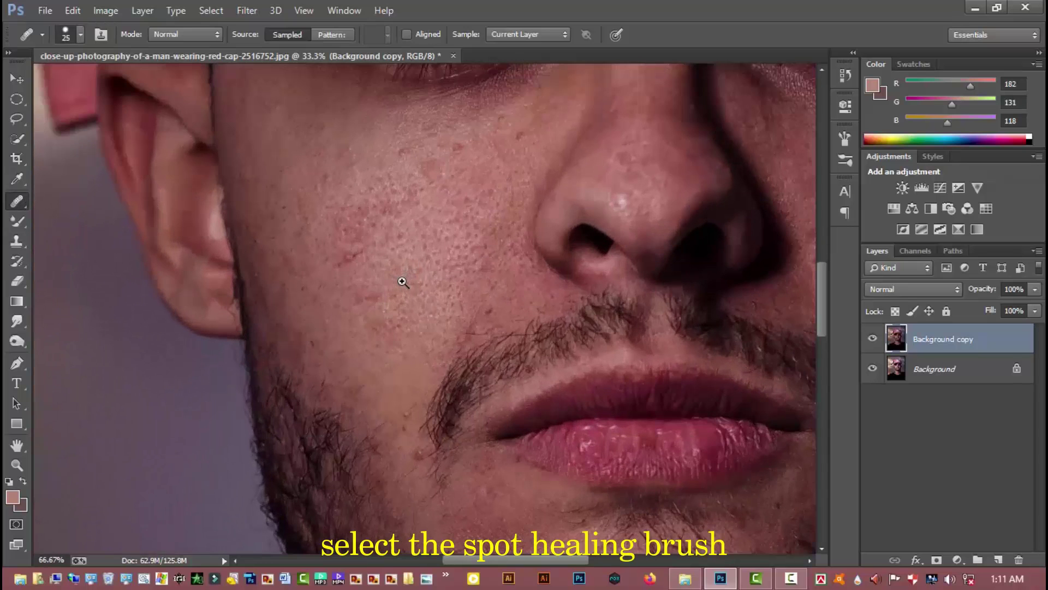
pyautogui.rightClick(379, 252)
pyautogui.moveTo(441, 285); pyautogui.dragTo(433, 282)
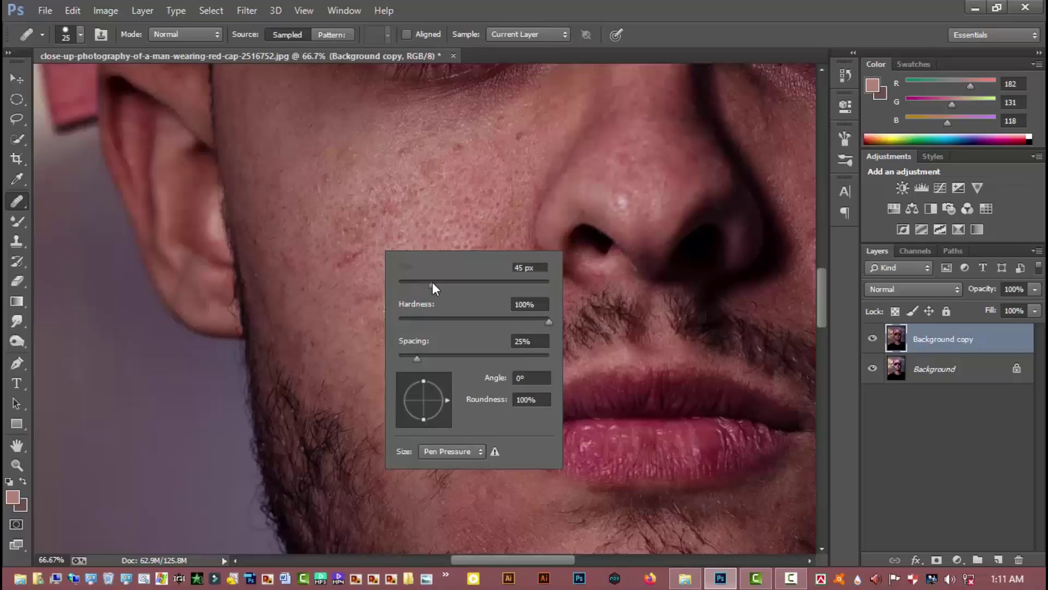
pyautogui.press('Return')
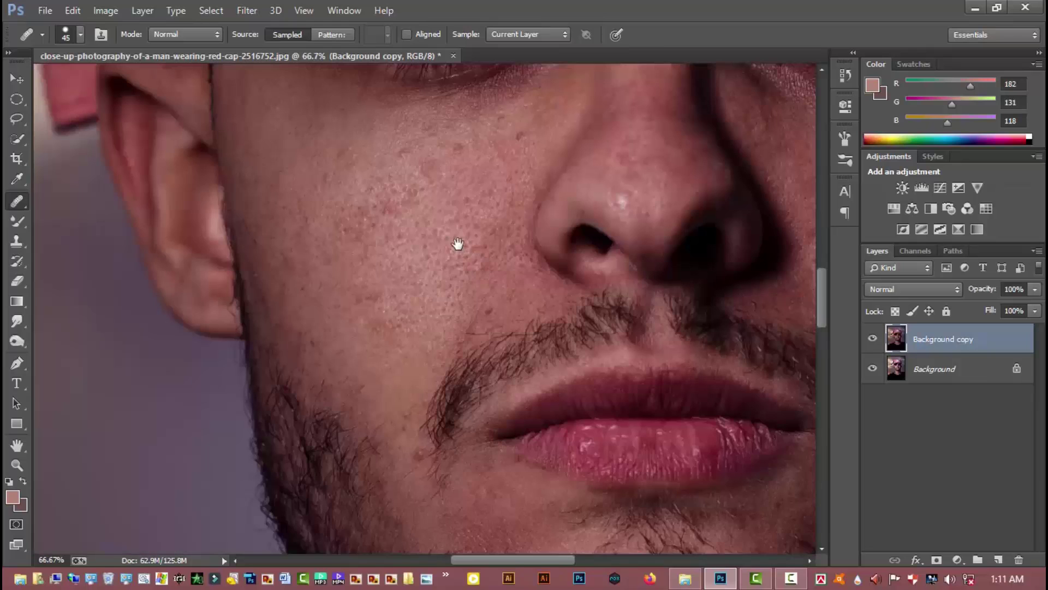
# Heal the blemishes on the cheeks below the eyes and beside the nose.
pyautogui.moveTo(459, 243); pyautogui.dragTo(428, 323)
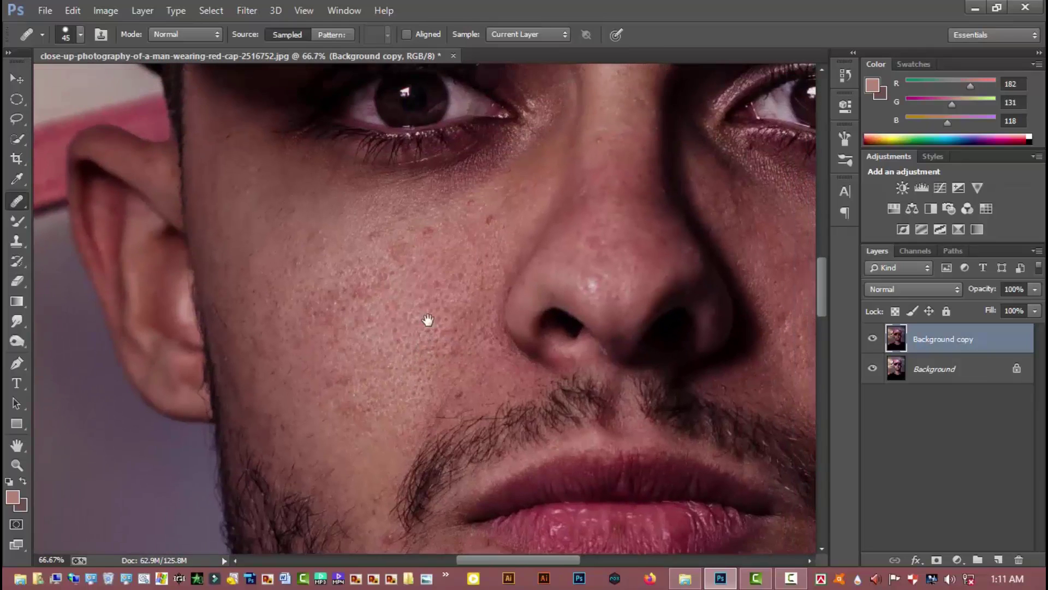
pyautogui.moveTo(433, 273); pyautogui.dragTo(425, 238)
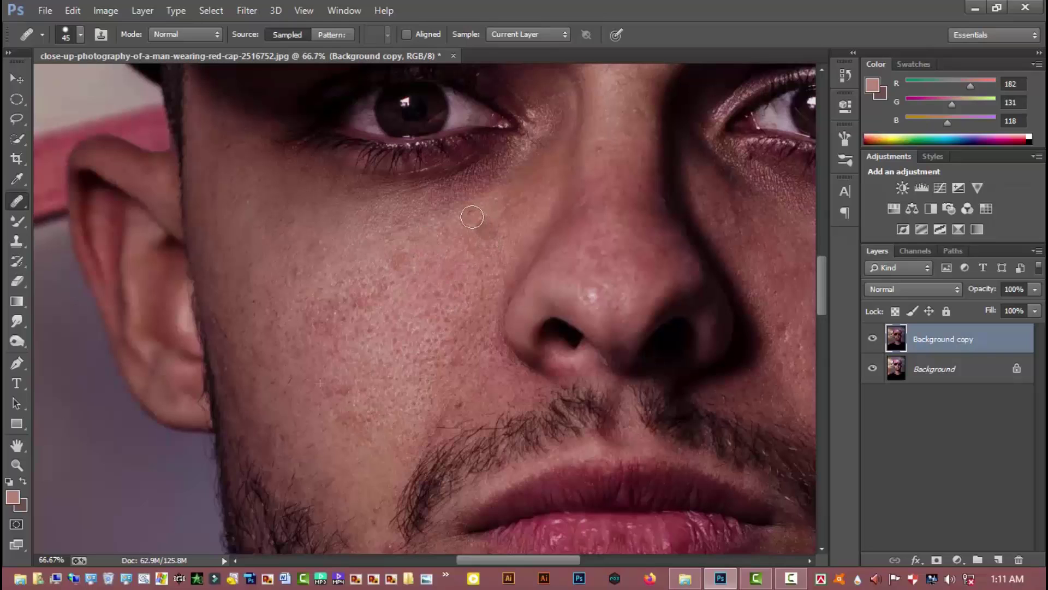
pyautogui.moveTo(529, 224); pyautogui.dragTo(412, 279)
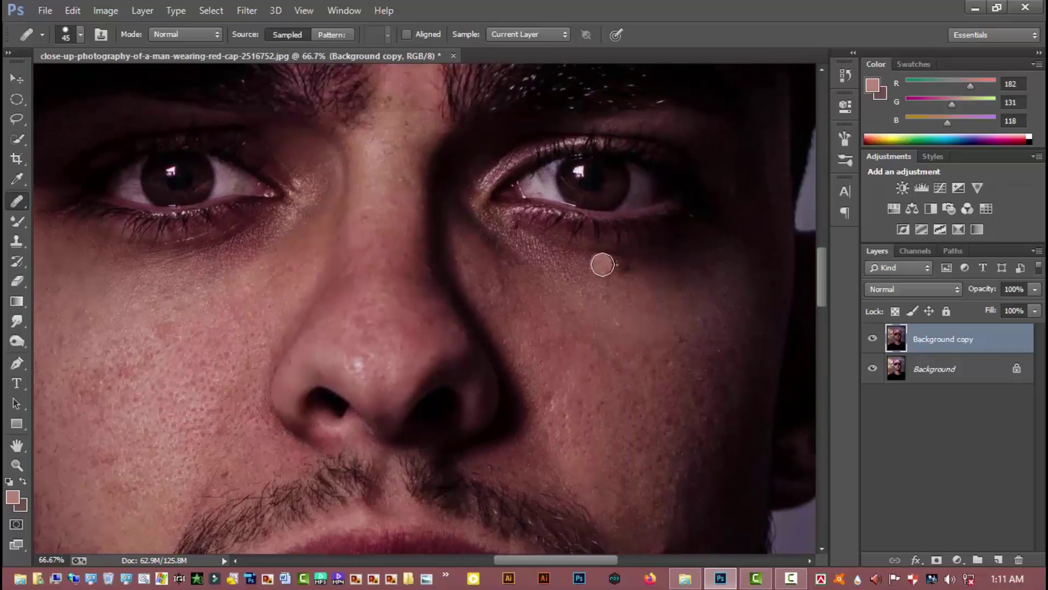
pyautogui.click(618, 264)
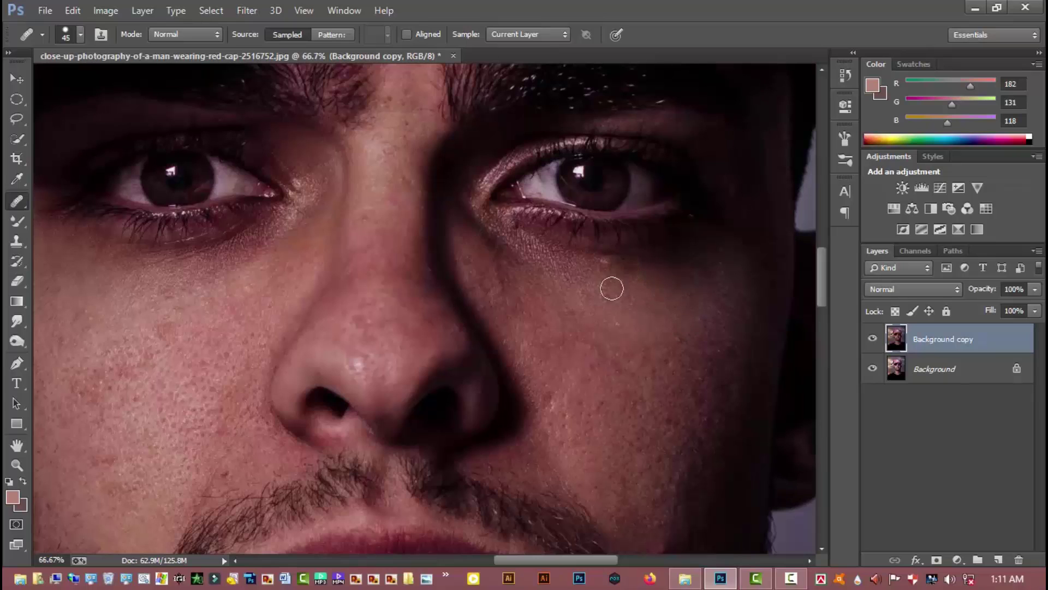
pyautogui.moveTo(503, 281); pyautogui.dragTo(510, 367)
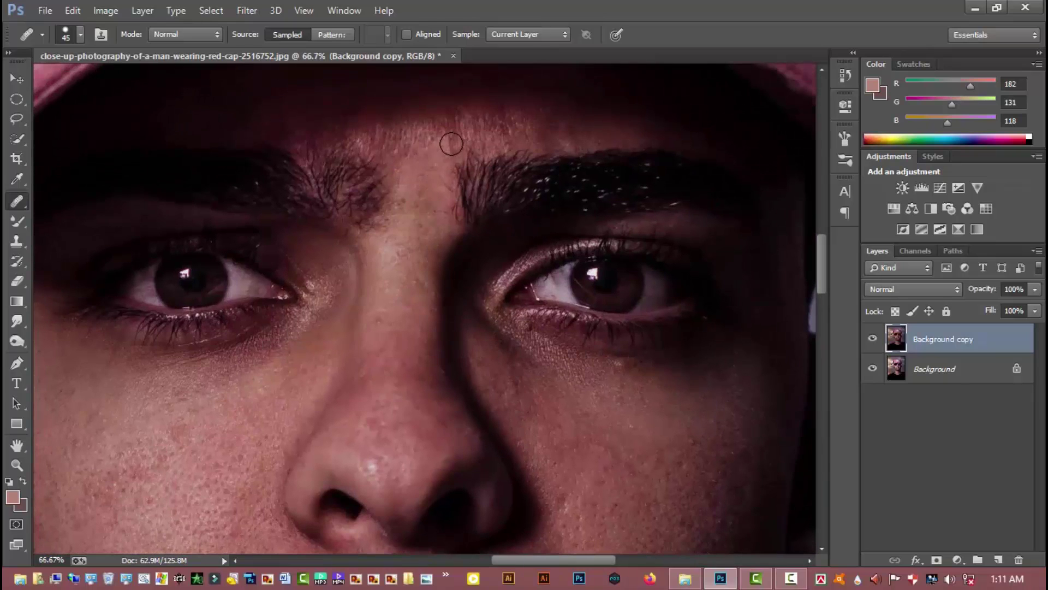
pyautogui.moveTo(393, 144); pyautogui.dragTo(416, 59)
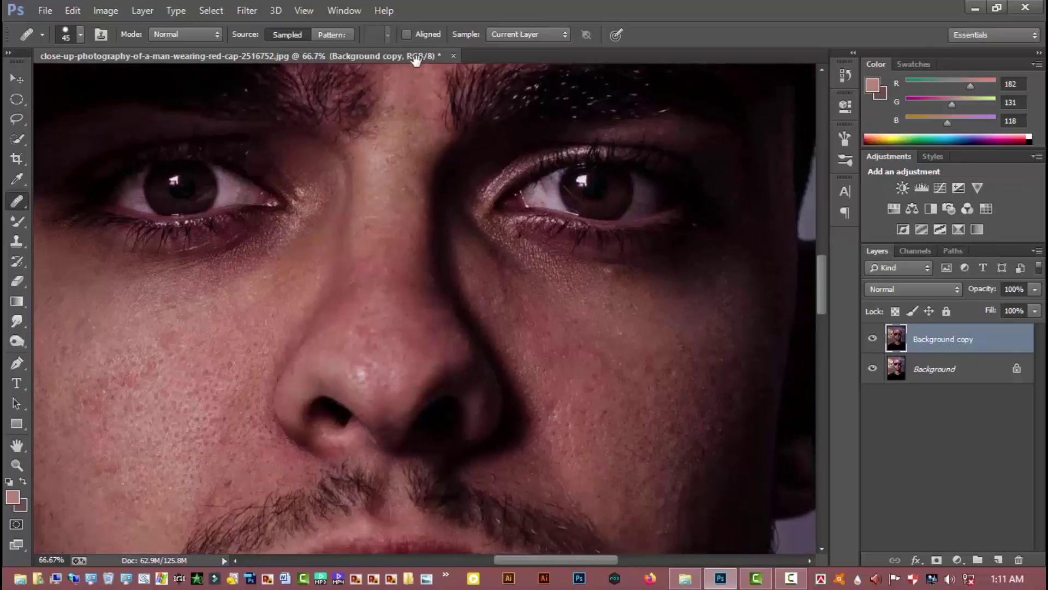
pyautogui.scroll(-3, 499, 274)
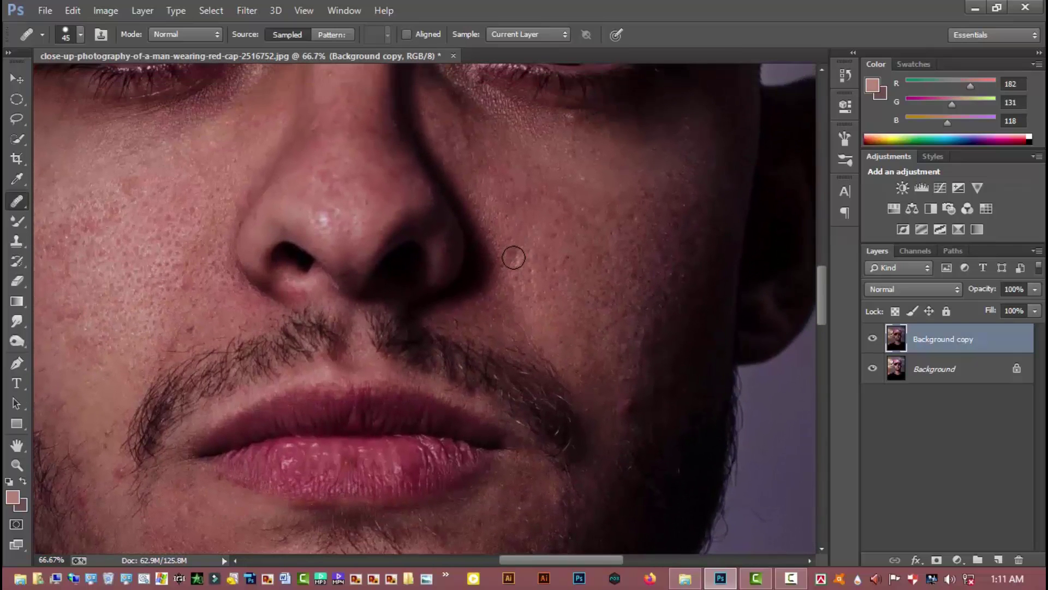
pyautogui.click(513, 258)
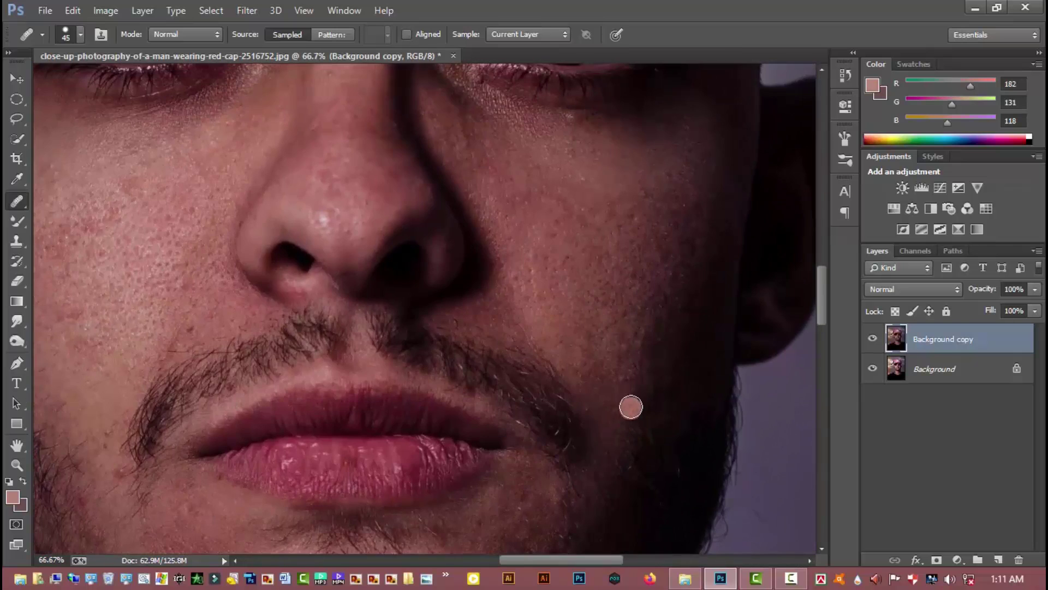
# Heal a dark blemish on the cheek near the mustache, then zoom out.
pyautogui.moveTo(456, 428); pyautogui.dragTo(529, 240)
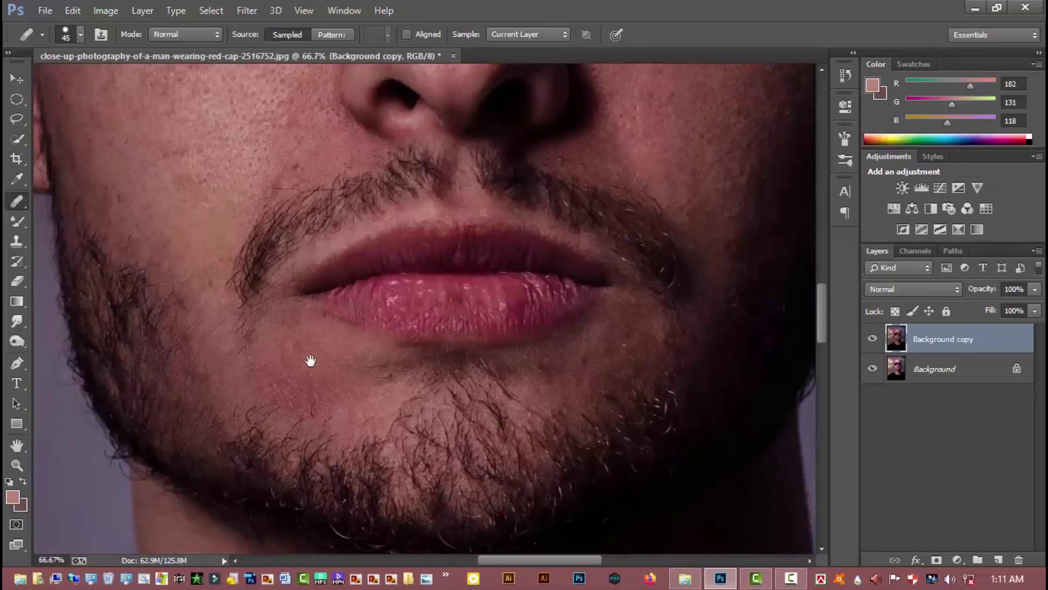
pyautogui.moveTo(161, 161); pyautogui.dragTo(292, 282)
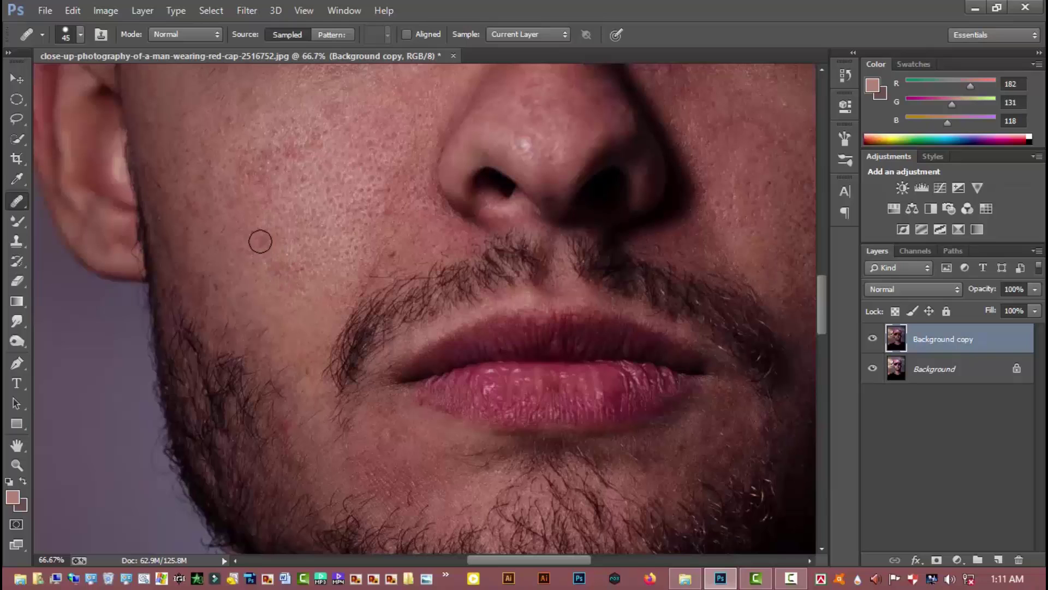
pyautogui.click(261, 239)
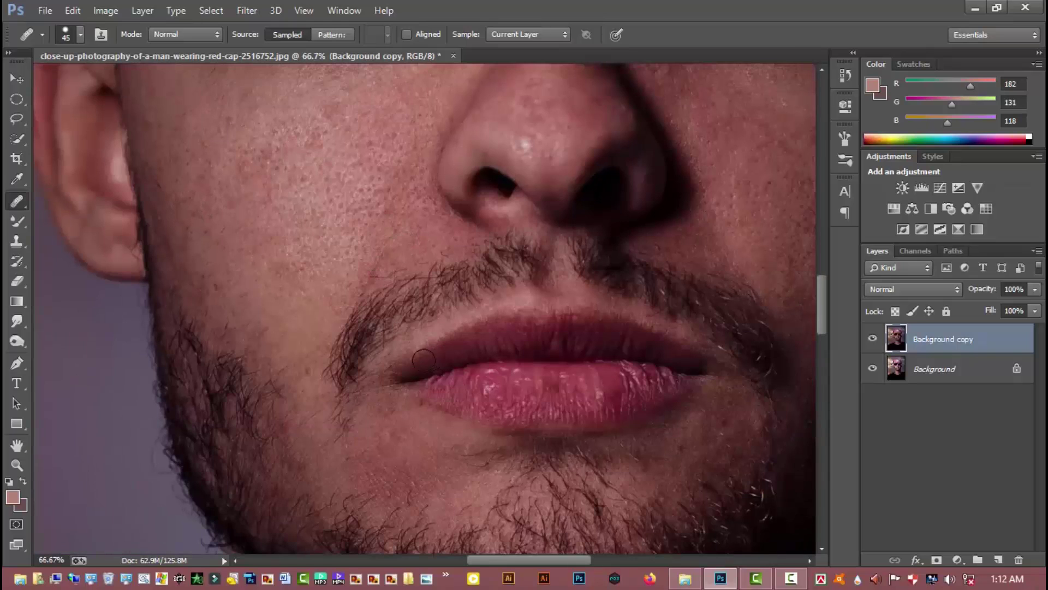
pyautogui.scroll(-2, 347, 444)
pyautogui.scroll(-2, 346, 444)
pyautogui.scroll(-1, 346, 444)
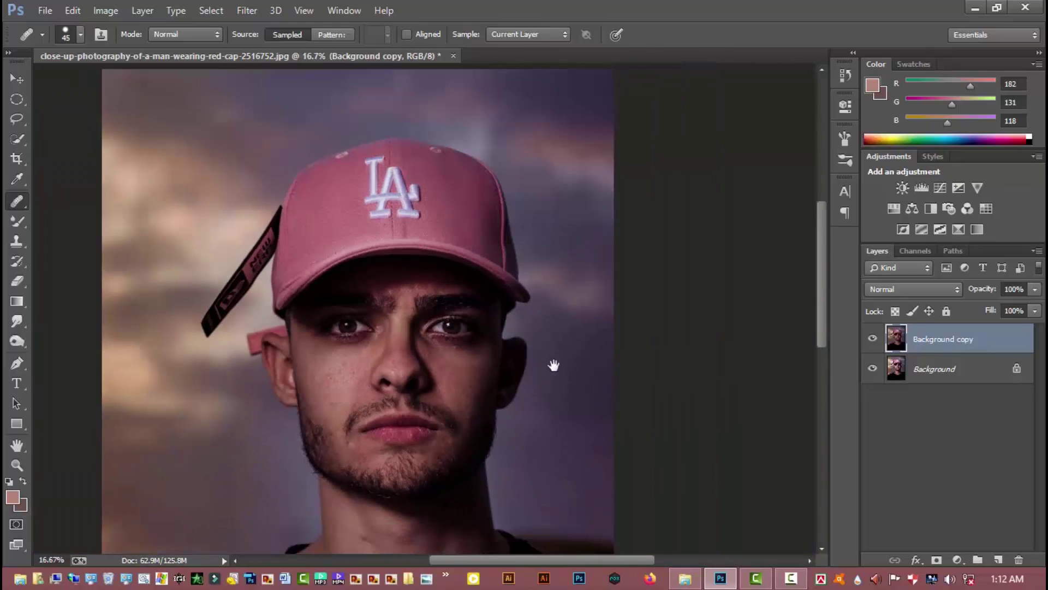
# Compare with the original, then merge Background copy and Background into one layer.
pyautogui.click(873, 339)
pyautogui.keyDown('shift'); pyautogui.click(949, 371); pyautogui.keyUp('shift')
pyautogui.rightClick(949, 372)
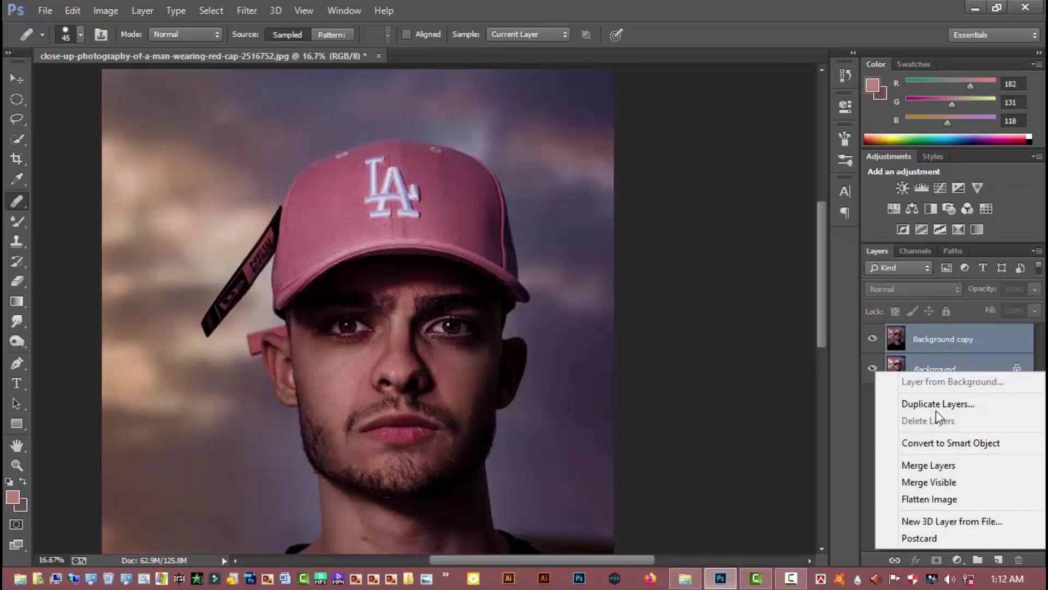
pyautogui.click(945, 463)
# Unlock the merged layer as Layer 0 and duplicate it as Layer 0 copy.
pyautogui.click(1016, 339)
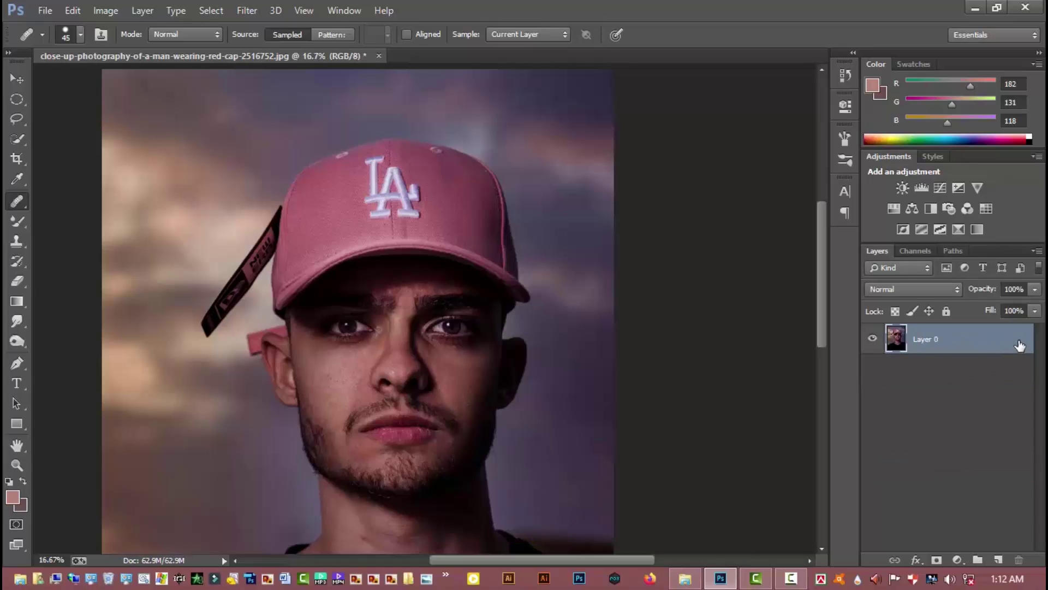
pyautogui.moveTo(1005, 343); pyautogui.dragTo(997, 558)
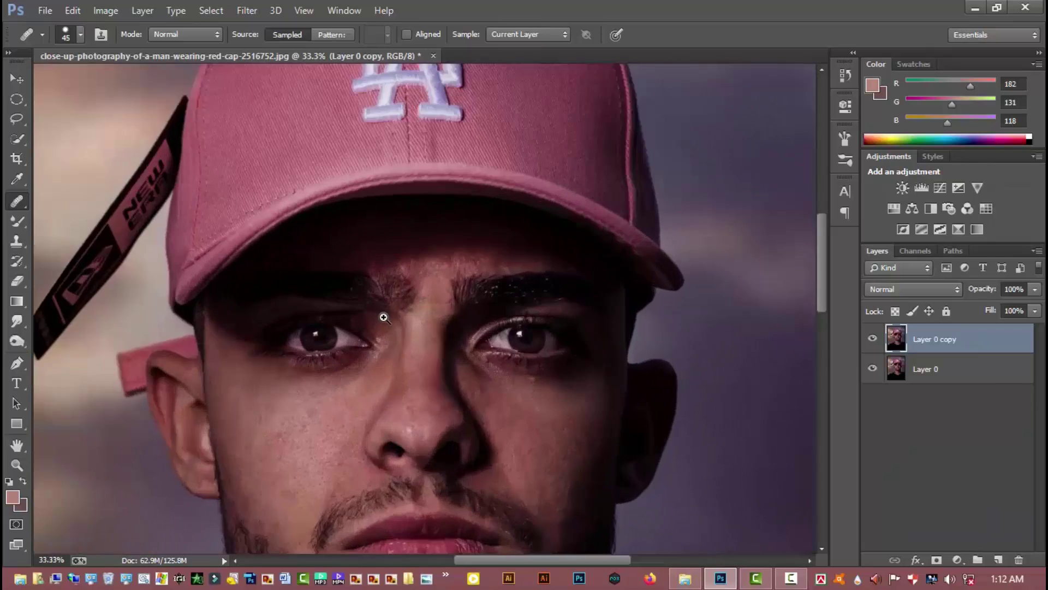
pyautogui.scroll(3, 382, 311)
pyautogui.moveTo(411, 353); pyautogui.dragTo(440, 253)
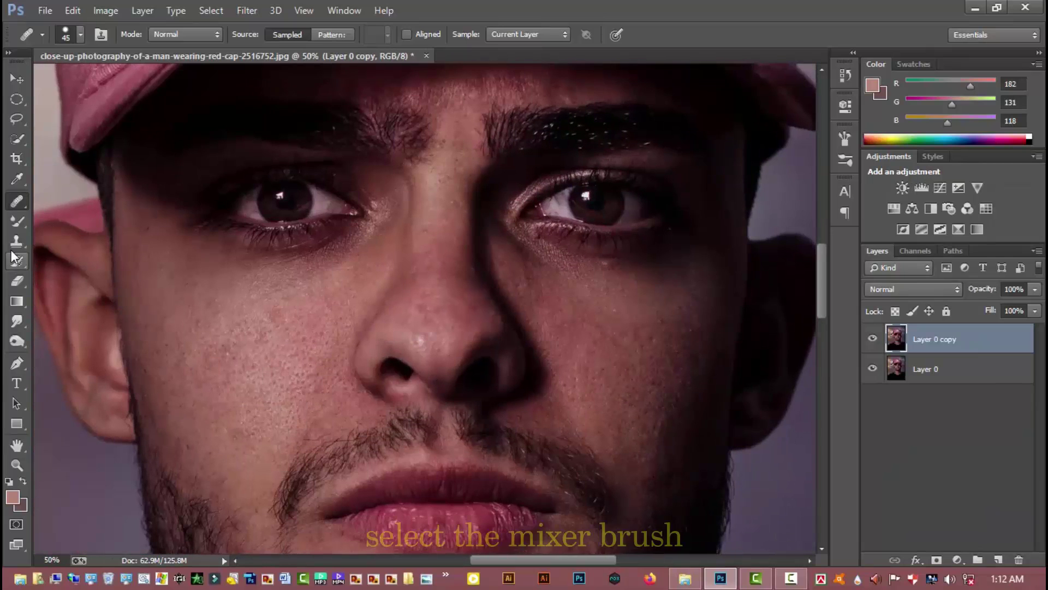
# Set the Mixer Brush to 97 px, 0% hardness, Wet 16%, Load 12%, Mix 97%, Flow 35%.
pyautogui.click(17, 221)
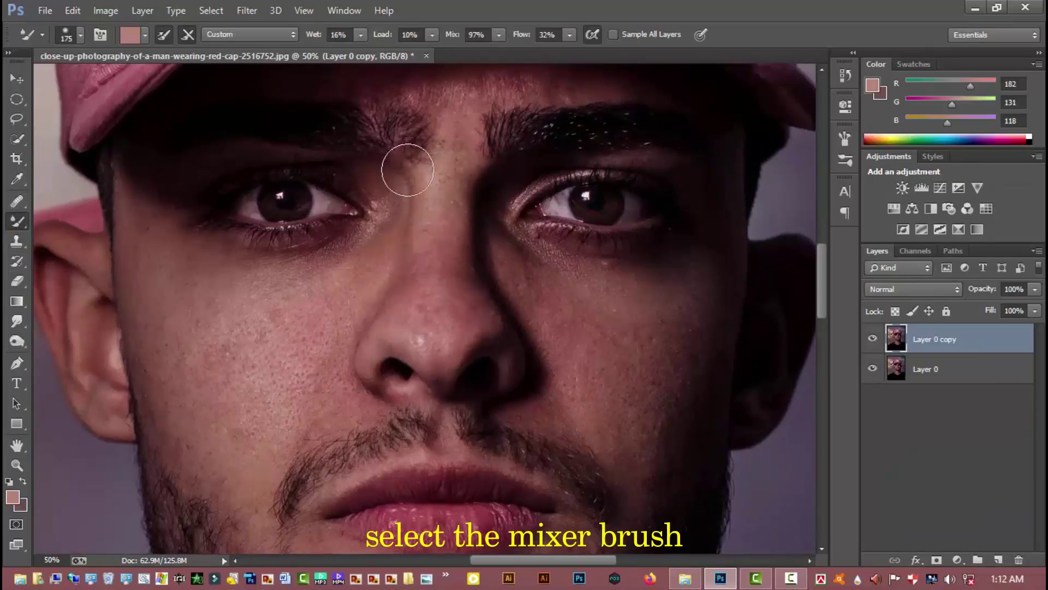
pyautogui.rightClick(361, 299)
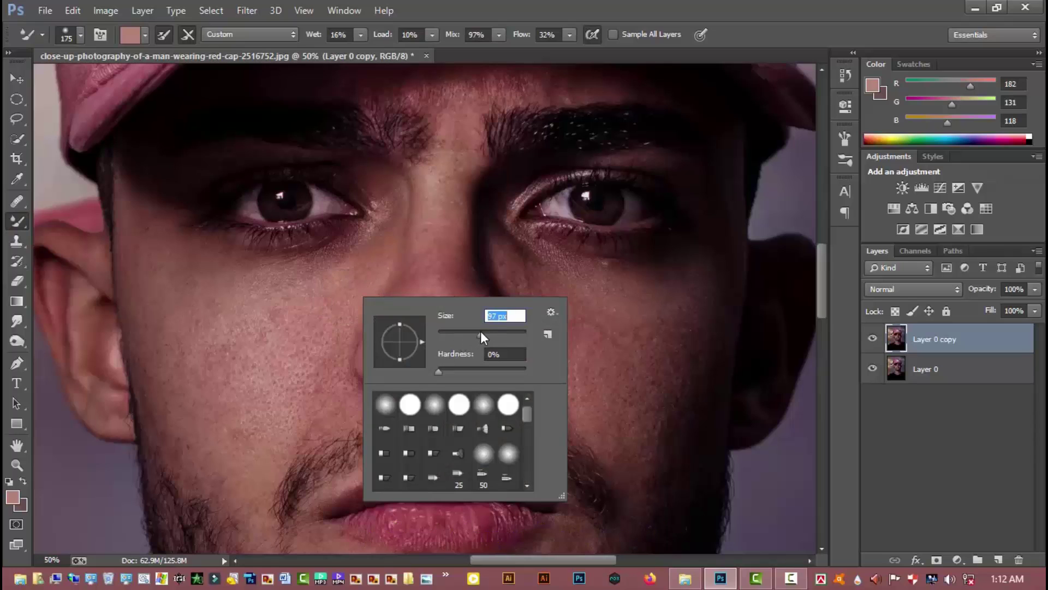
pyautogui.click(569, 35)
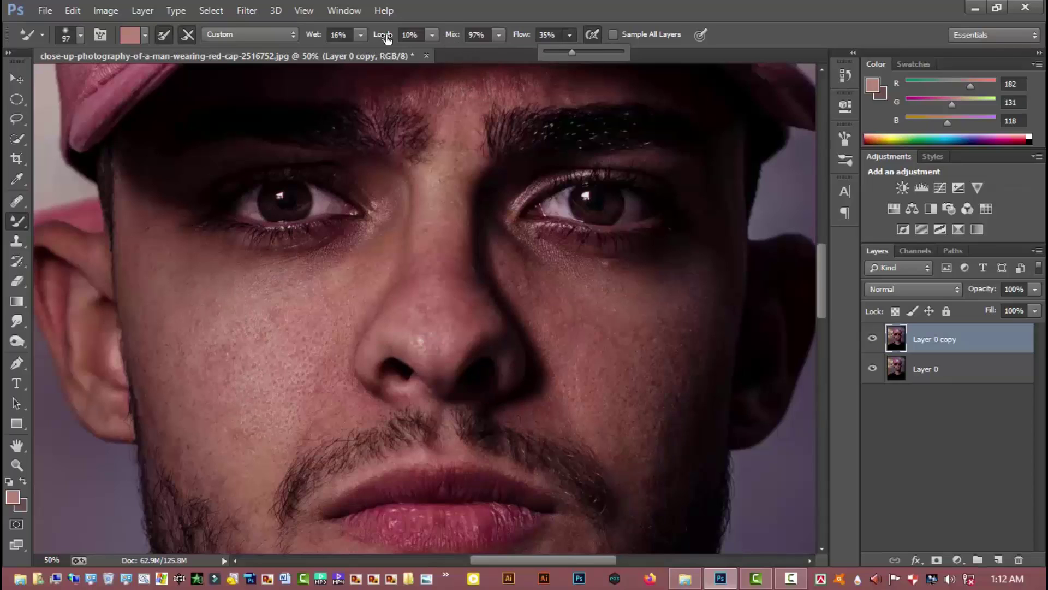
pyautogui.moveTo(386, 37); pyautogui.dragTo(383, 36)
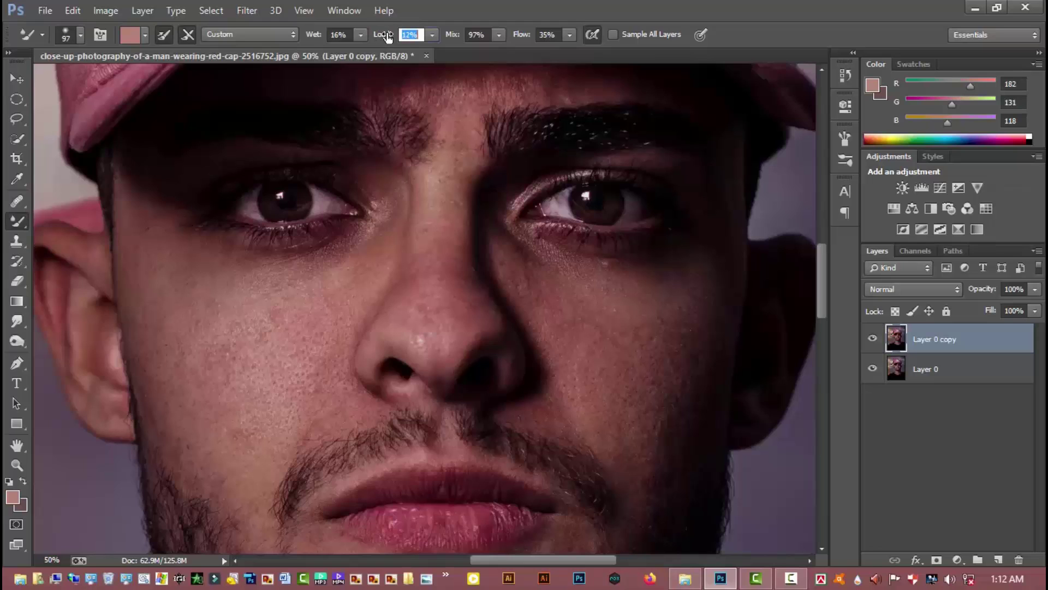
pyautogui.rightClick(190, 301)
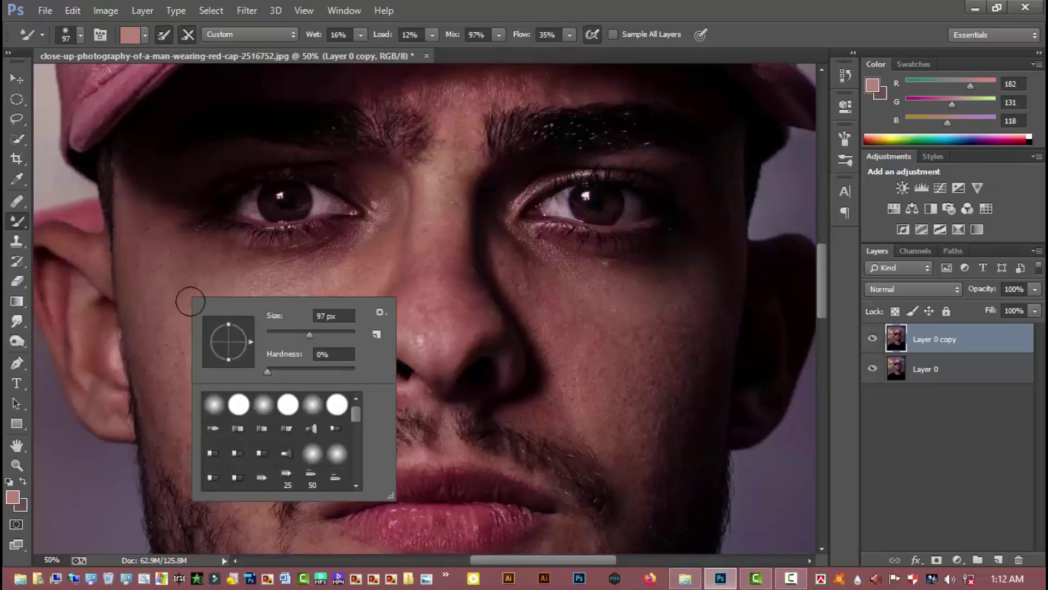
# Enlarge the Mixer Brush to 132 px and smooth the left cheek toward the chin.
pyautogui.moveTo(300, 340); pyautogui.dragTo(320, 339)
pyautogui.press('Return')
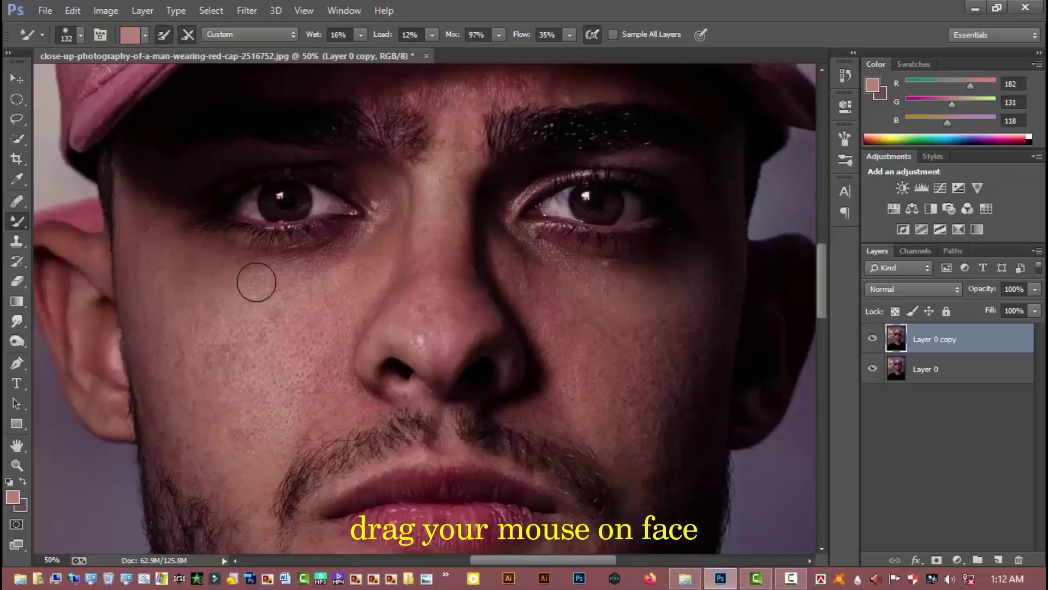
pyautogui.moveTo(301, 278)
pyautogui.mouseDown()
pyautogui.moveTo(351, 234)
pyautogui.moveTo(380, 233)
pyautogui.moveTo(374, 260)
pyautogui.moveTo(325, 304)
pyautogui.moveTo(263, 300)
pyautogui.moveTo(269, 288)
pyautogui.moveTo(163, 244)
pyautogui.mouseUp()
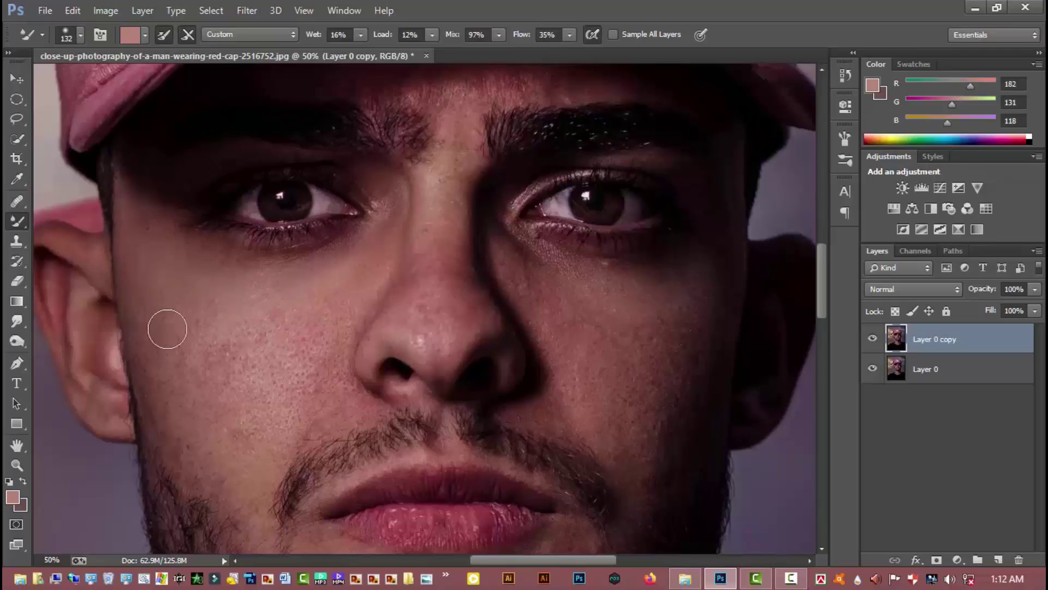
pyautogui.moveTo(167, 329)
pyautogui.mouseDown()
pyautogui.moveTo(145, 356)
pyautogui.moveTo(129, 311)
pyautogui.moveTo(208, 417)
pyautogui.moveTo(218, 449)
pyautogui.moveTo(200, 304)
pyautogui.moveTo(253, 382)
pyautogui.moveTo(287, 382)
pyautogui.moveTo(289, 325)
pyautogui.moveTo(335, 300)
pyautogui.moveTo(290, 267)
pyautogui.moveTo(171, 231)
pyautogui.moveTo(173, 297)
pyautogui.moveTo(286, 387)
pyautogui.moveTo(323, 355)
pyautogui.moveTo(346, 311)
pyautogui.moveTo(304, 398)
pyautogui.moveTo(246, 457)
pyautogui.moveTo(206, 351)
pyautogui.moveTo(159, 339)
pyautogui.moveTo(170, 445)
pyautogui.moveTo(157, 407)
pyautogui.moveTo(173, 395)
pyautogui.mouseUp()
pyautogui.moveTo(139, 291)
pyautogui.mouseDown()
pyautogui.moveTo(140, 245)
pyautogui.moveTo(175, 281)
pyautogui.moveTo(247, 495)
pyautogui.moveTo(320, 375)
pyautogui.moveTo(290, 358)
pyautogui.moveTo(316, 310)
pyautogui.moveTo(252, 309)
pyautogui.moveTo(246, 440)
pyautogui.moveTo(229, 343)
pyautogui.moveTo(275, 284)
pyautogui.moveTo(319, 262)
pyautogui.moveTo(306, 252)
pyautogui.moveTo(304, 286)
pyautogui.moveTo(342, 269)
pyautogui.mouseUp()
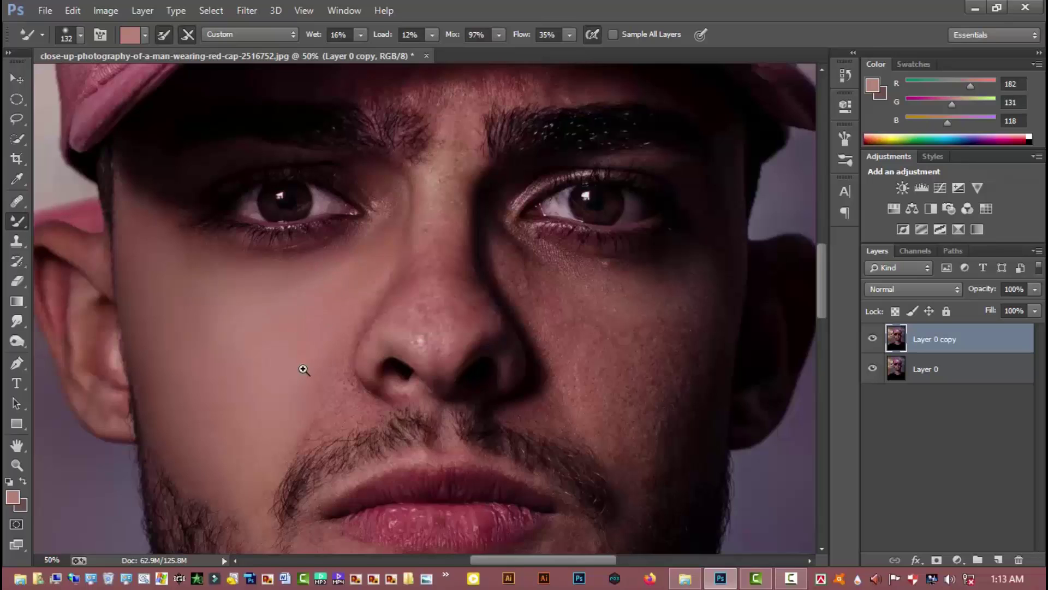
# Zoom in, smooth the skin under the eye, and shrink the brush for finer work.
pyautogui.hotkey('ctrl', '+')
pyautogui.moveTo(304, 368); pyautogui.dragTo(350, 255)
pyautogui.hotkey('ctrl', '+')
pyautogui.rightClick(295, 341)
pyautogui.moveTo(382, 376); pyautogui.dragTo(367, 375)
pyautogui.press('Return')
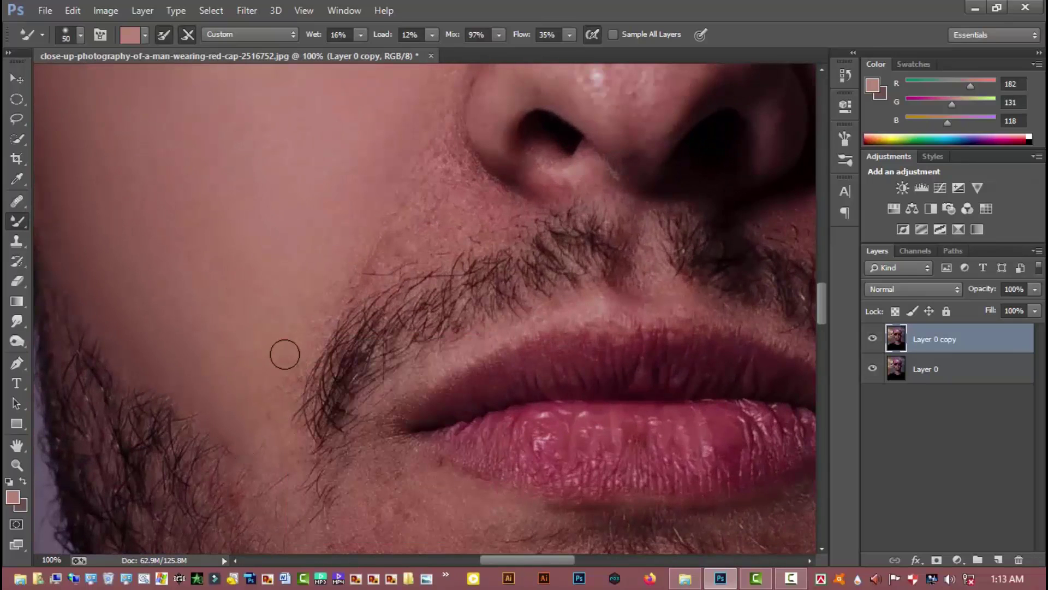
# Enlarge the brush to 60 px and smooth the pores beside the nostril.
pyautogui.press(']')
pyautogui.moveTo(492, 208)
pyautogui.mouseDown()
pyautogui.moveTo(410, 241)
pyautogui.moveTo(411, 188)
pyautogui.moveTo(467, 163)
pyautogui.moveTo(411, 199)
pyautogui.mouseUp()
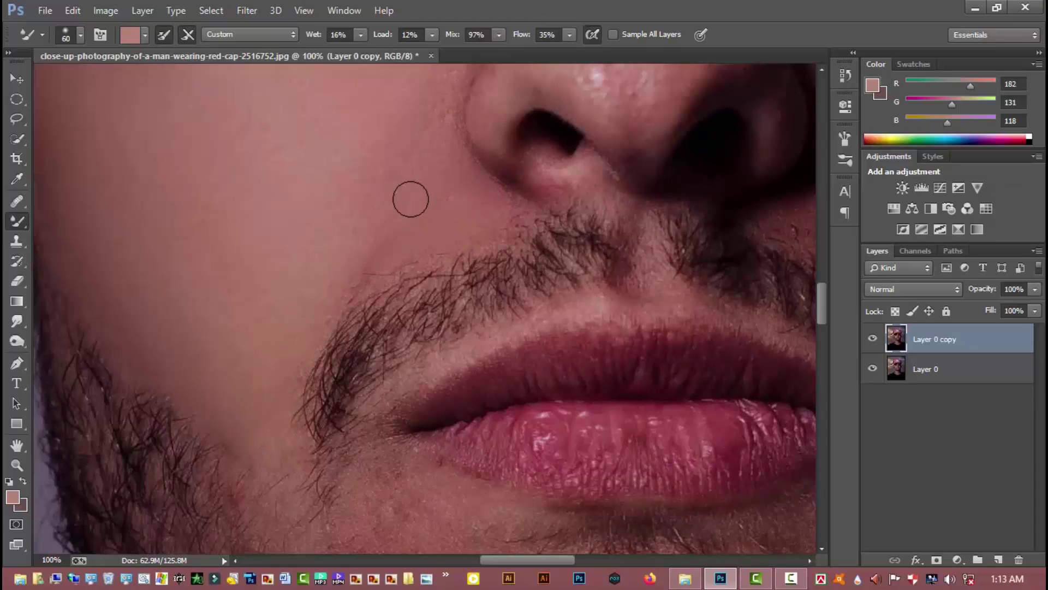
pyautogui.hotkey('ctrl', '-')
pyautogui.scroll(3, 305, 349)
pyautogui.hscroll(2, 339, 339)
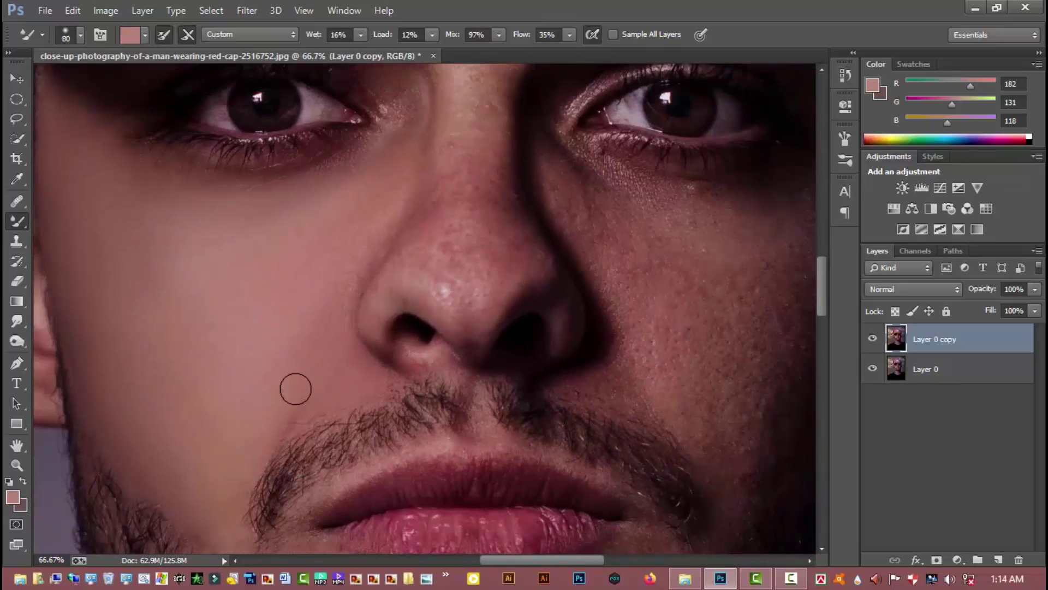
pyautogui.hscroll(1, 363, 267)
pyautogui.scroll(2, 372, 240)
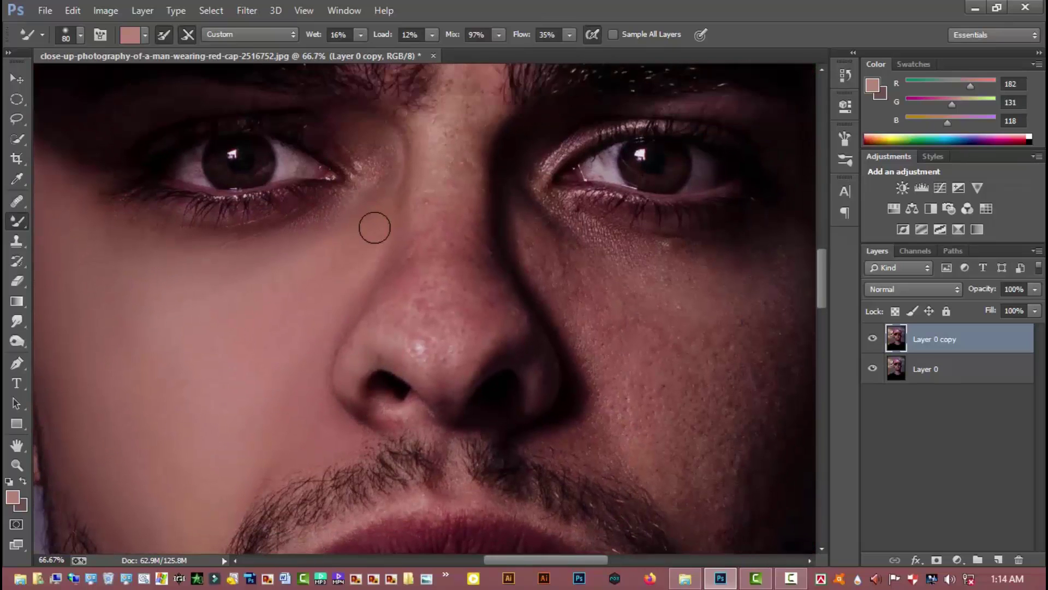
pyautogui.scroll(3, 382, 196)
pyautogui.hscroll(-3, 436, 218)
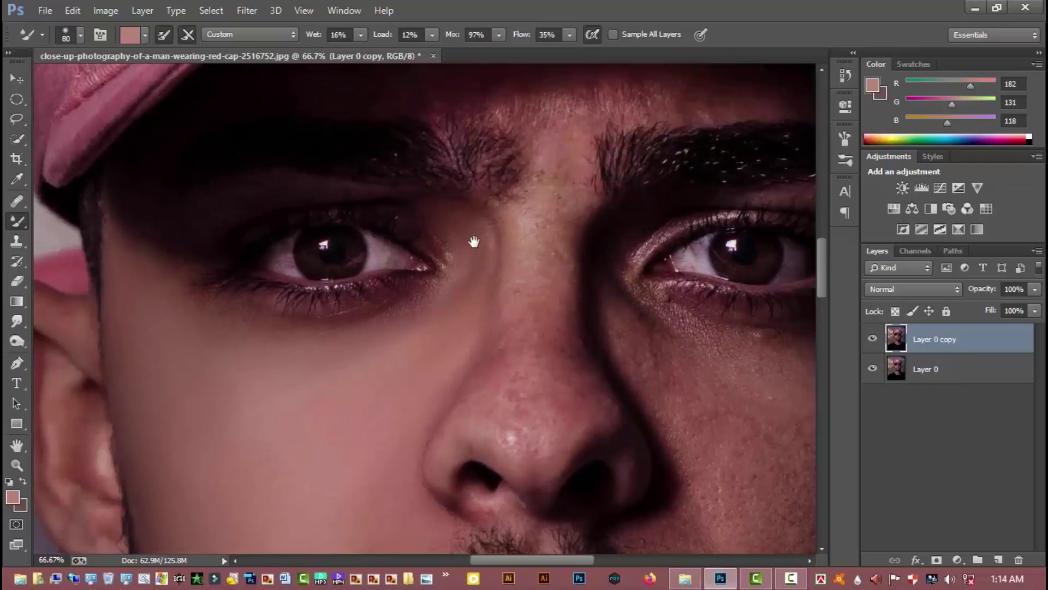
pyautogui.scroll(1, 491, 234)
pyautogui.hscroll(-1, 491, 235)
# Smooth the skin beside the inner corner of the eye.
pyautogui.moveTo(508, 266); pyautogui.dragTo(480, 264)
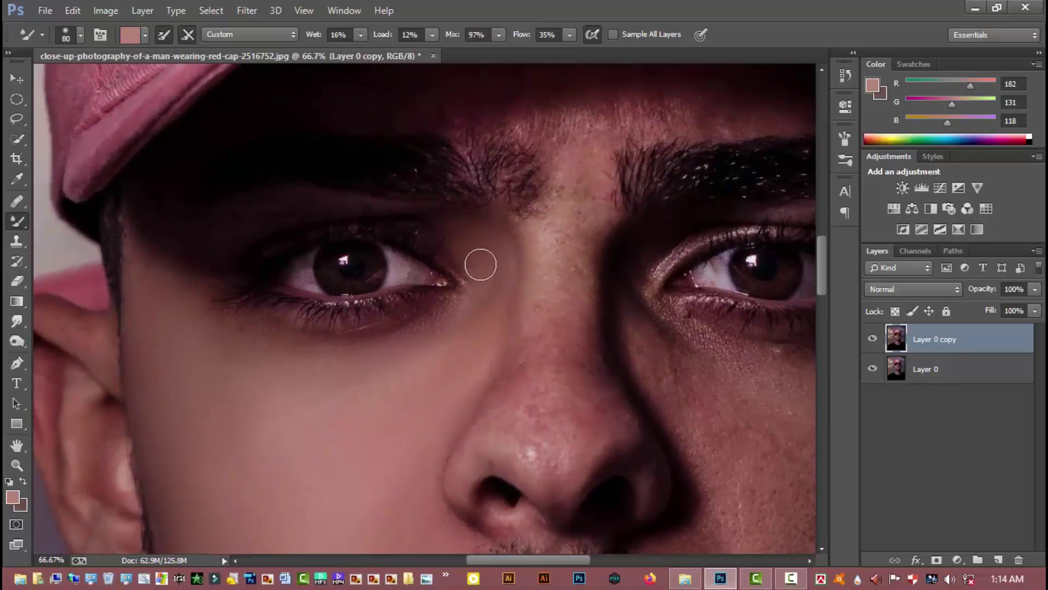
pyautogui.hscroll(1, 484, 321)
pyautogui.scroll(1, 485, 321)
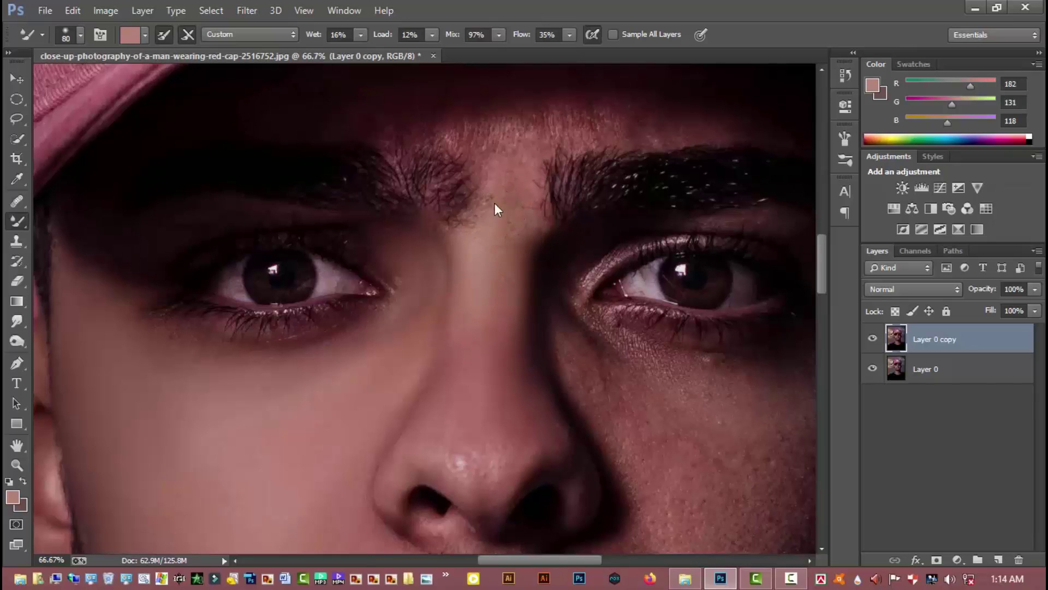
pyautogui.hscroll(3, 513, 245)
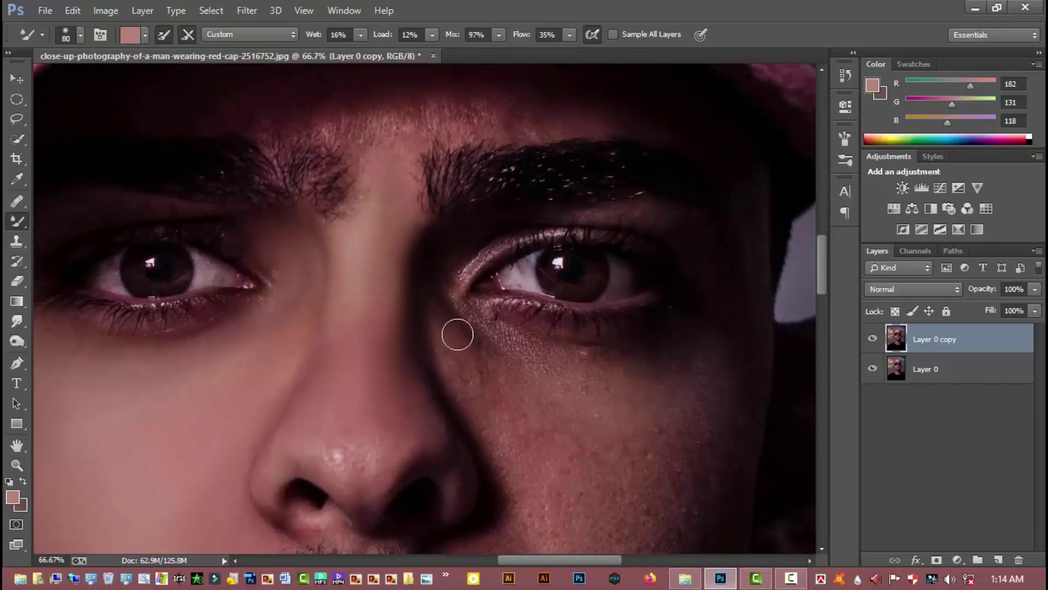
# Enlarge the Mixer Brush to 100 px and smooth the right cheek and the skin below the nose.
pyautogui.moveTo(626, 355); pyautogui.dragTo(349, 320)
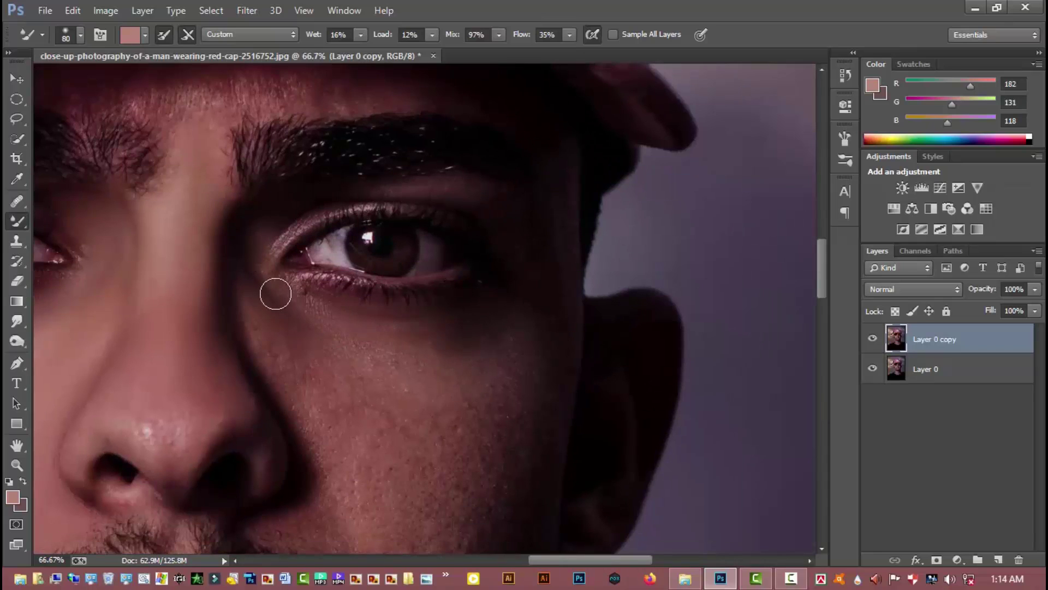
pyautogui.press(']')
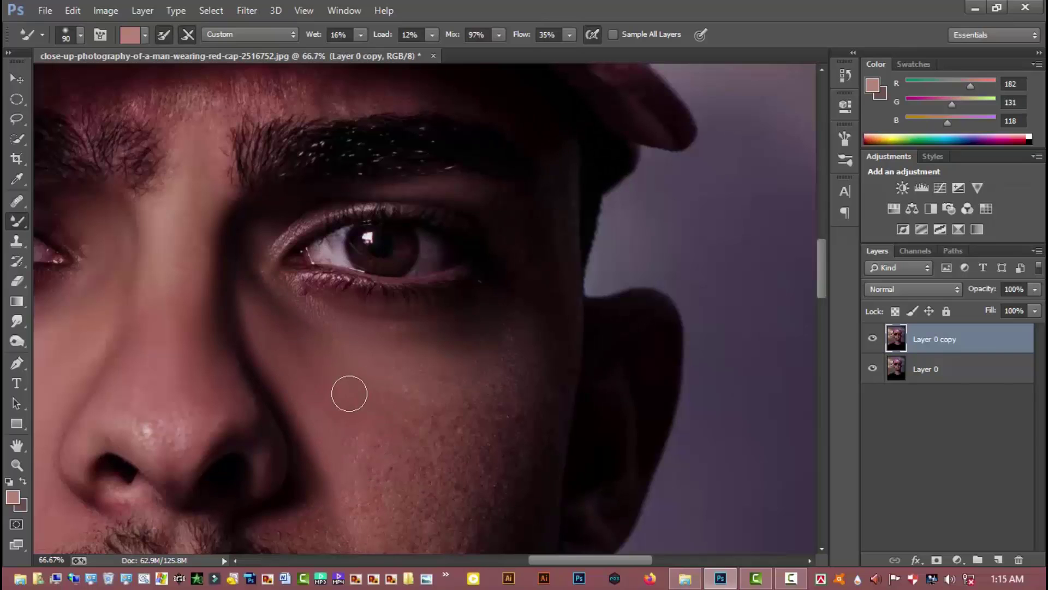
pyautogui.press(']')
pyautogui.press(']')
pyautogui.moveTo(519, 427)
pyautogui.mouseDown()
pyautogui.moveTo(457, 393)
pyautogui.moveTo(508, 321)
pyautogui.moveTo(379, 345)
pyautogui.mouseUp()
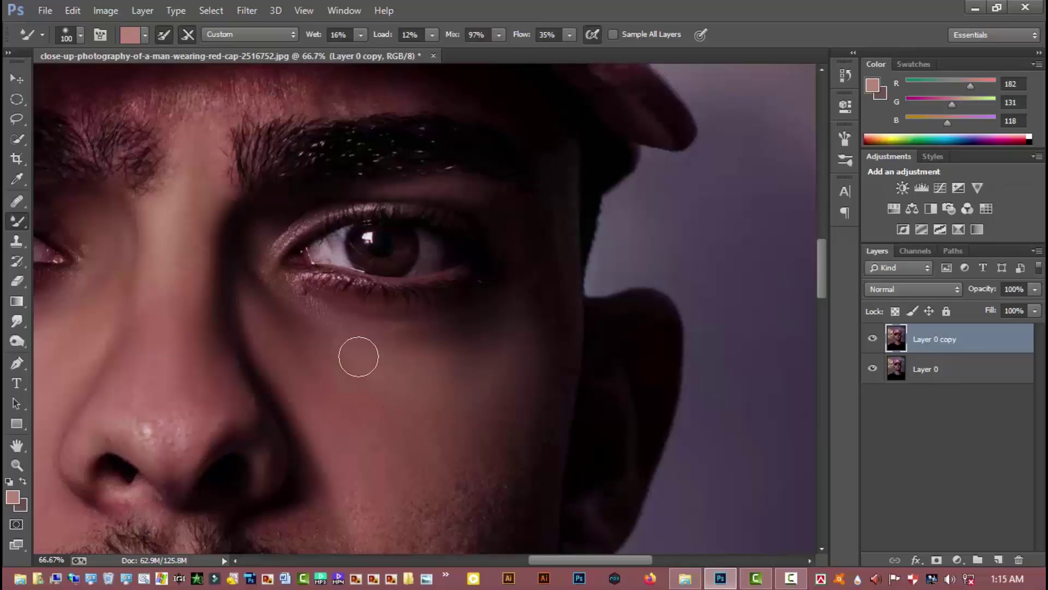
pyautogui.hotkey('ctrl', '-')
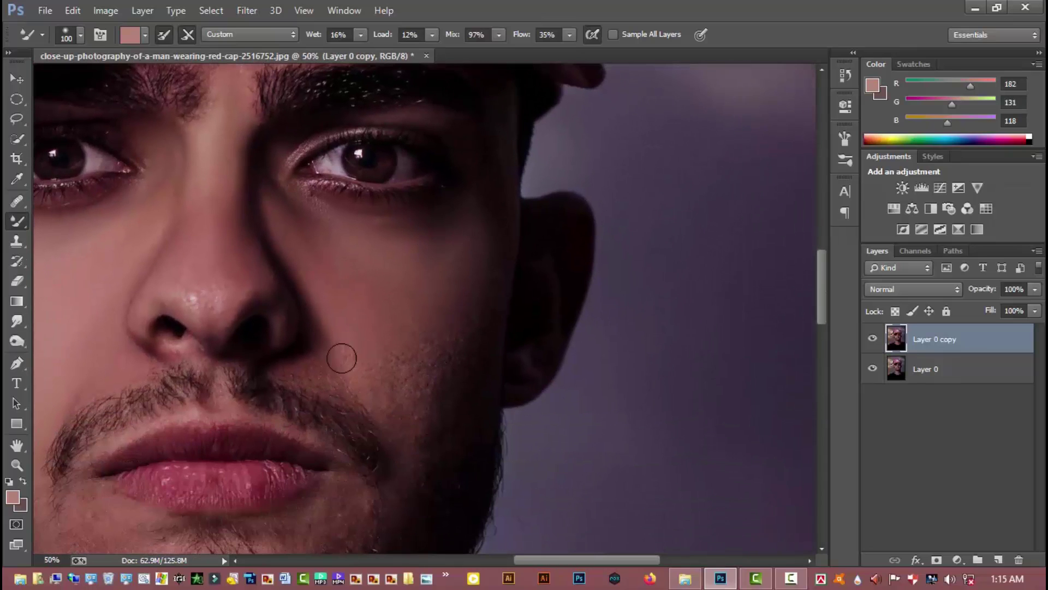
pyautogui.moveTo(342, 358); pyautogui.dragTo(274, 372)
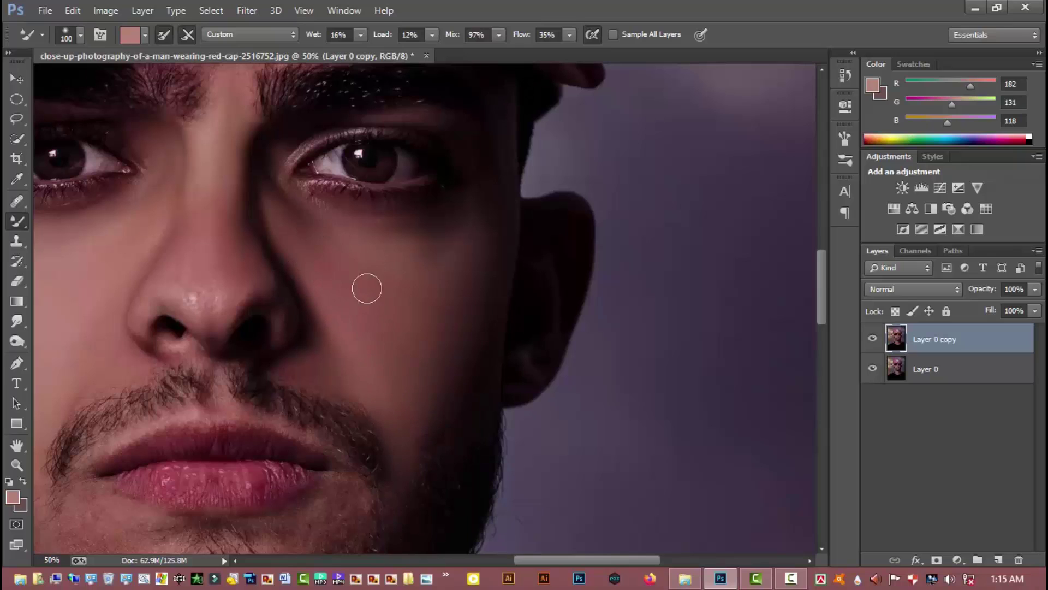
pyautogui.hotkey('ctrl', '-')
pyautogui.hotkey('ctrl', '-')
pyautogui.hotkey('ctrl', '-')
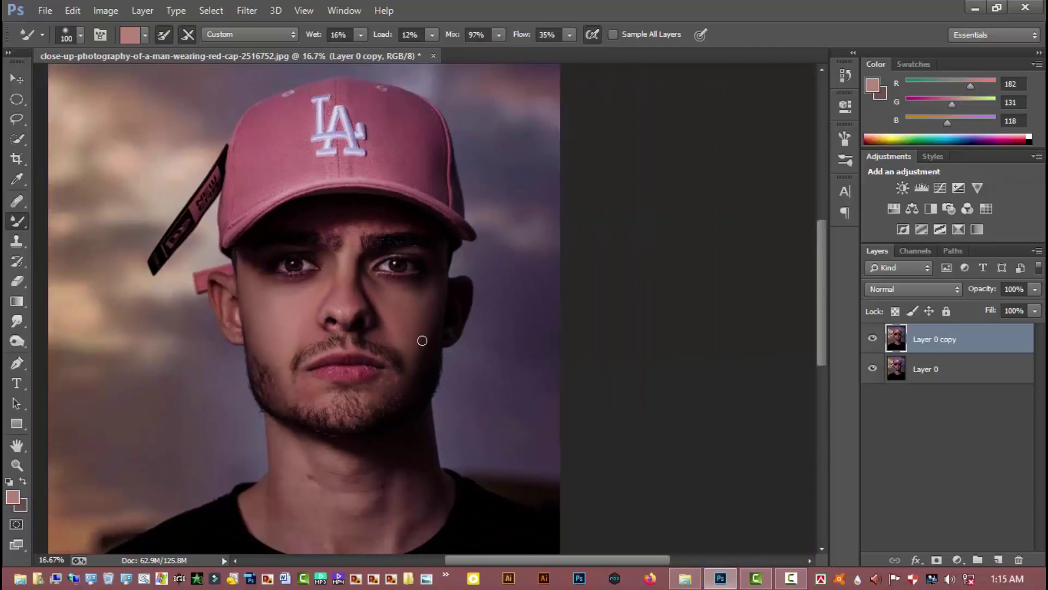
# Zoom in and blend the mottled spots on the nose tip and under the nostril with a smaller Mixer Brush.
pyautogui.click(357, 294)
pyautogui.click(358, 293)
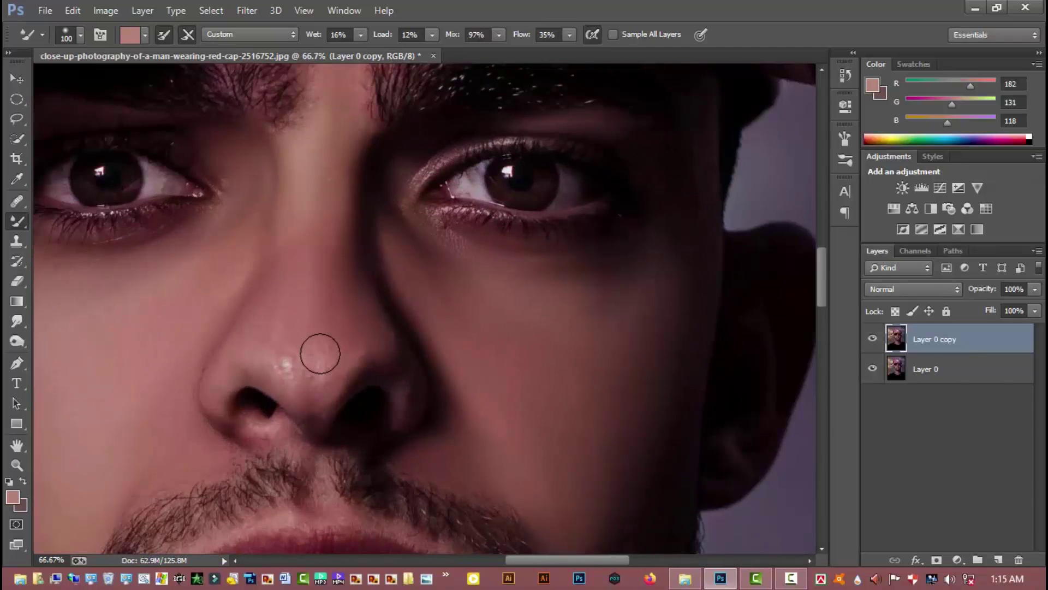
pyautogui.moveTo(303, 362)
pyautogui.mouseDown()
pyautogui.moveTo(327, 362)
pyautogui.moveTo(262, 363)
pyautogui.moveTo(241, 339)
pyautogui.moveTo(335, 323)
pyautogui.moveTo(292, 391)
pyautogui.moveTo(305, 436)
pyautogui.moveTo(398, 380)
pyautogui.moveTo(286, 390)
pyautogui.mouseUp()
pyautogui.press('[')
pyautogui.press('[')
pyautogui.press('[')
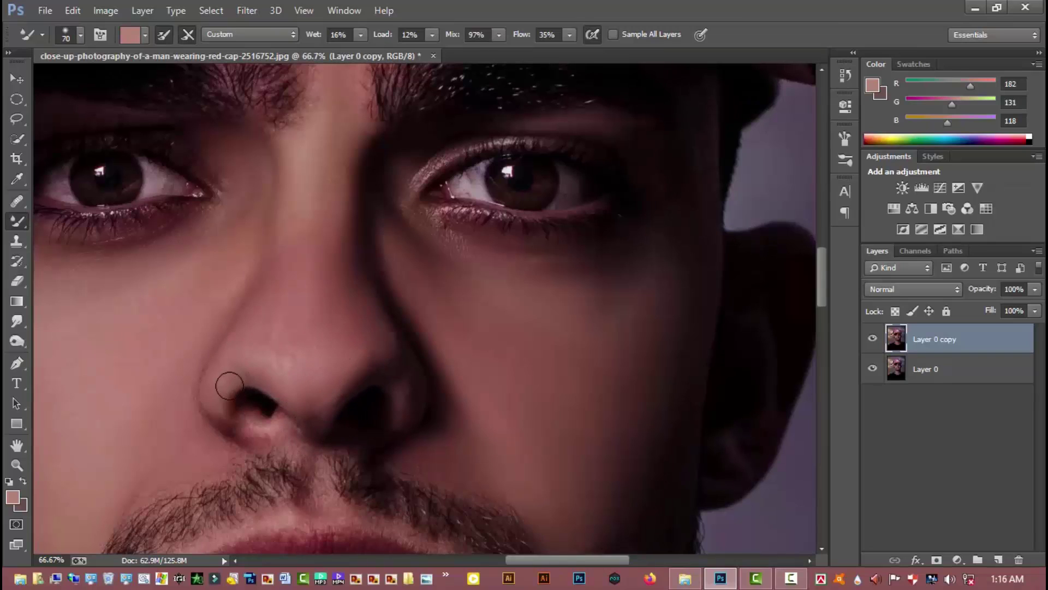
pyautogui.moveTo(261, 428); pyautogui.dragTo(273, 433)
# Smooth the skin below the lower lip, then zoom out to view the whole face.
pyautogui.scroll(-5, 354, 459)
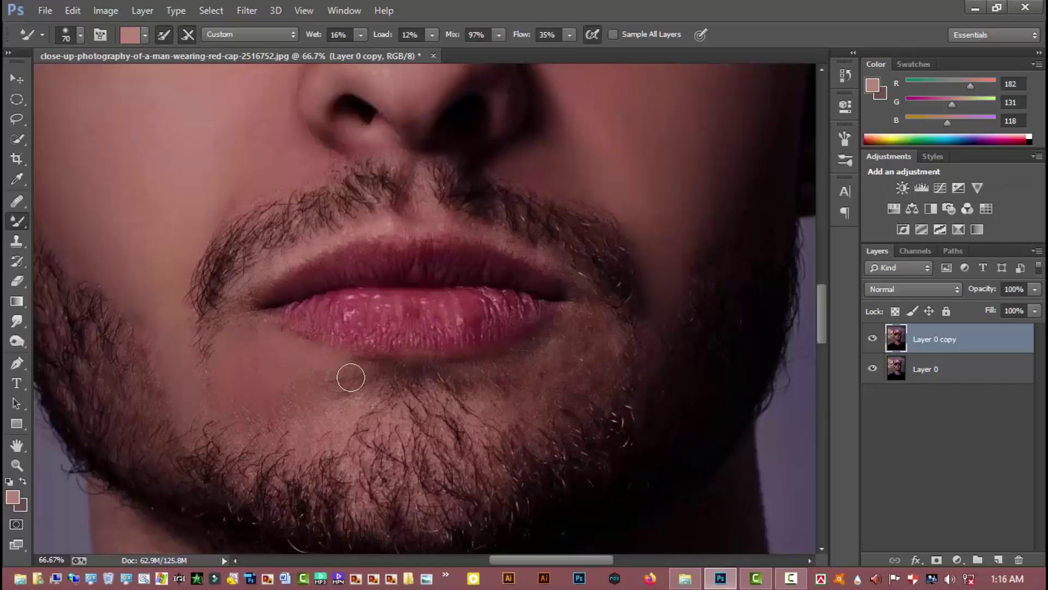
pyautogui.moveTo(350, 377); pyautogui.dragTo(337, 422)
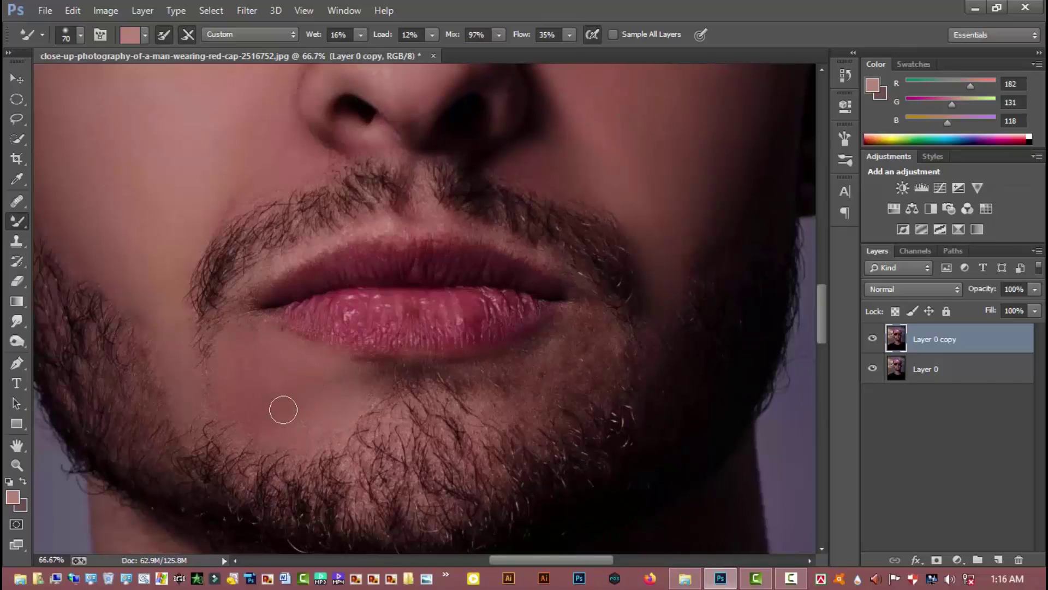
pyautogui.keyDown('alt'); pyautogui.click(428, 397); pyautogui.keyUp('alt')
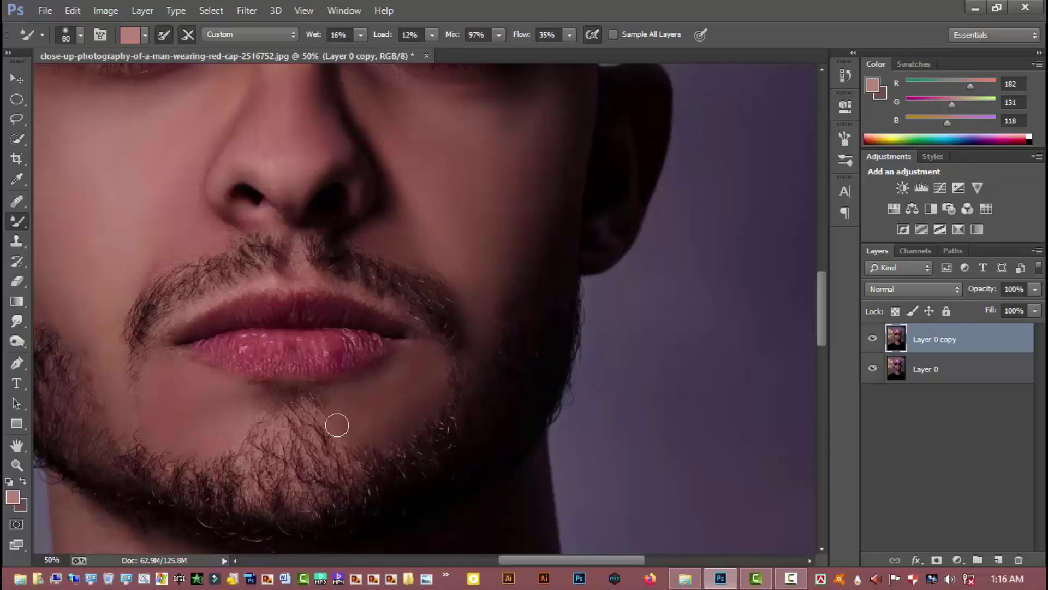
pyautogui.keyDown('alt'); pyautogui.click(434, 406); pyautogui.keyUp('alt')
pyautogui.keyDown('alt'); pyautogui.click(473, 393); pyautogui.keyUp('alt')
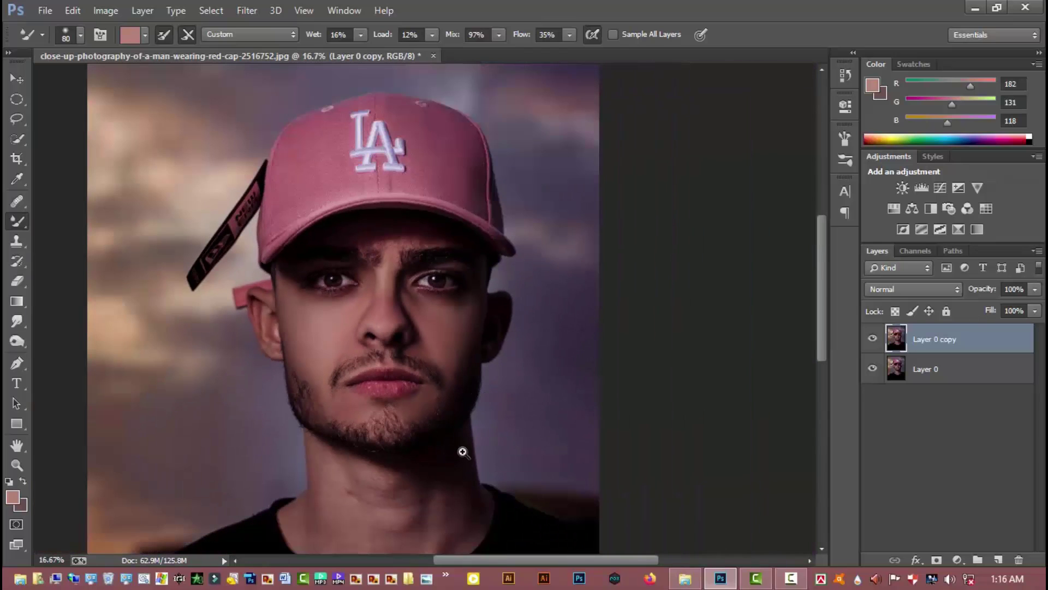
pyautogui.click(461, 449)
pyautogui.click(258, 302)
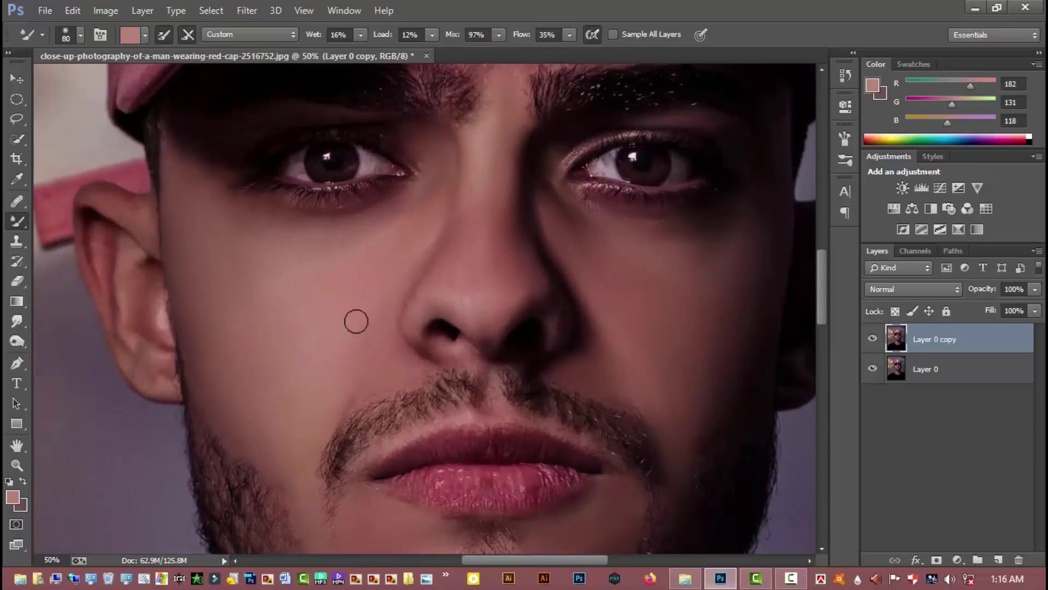
pyautogui.press(']')
pyautogui.press(']')
pyautogui.press(']')
pyautogui.scroll(-1, 468, 280)
pyautogui.scroll(2, 381, 244)
pyautogui.press('[')
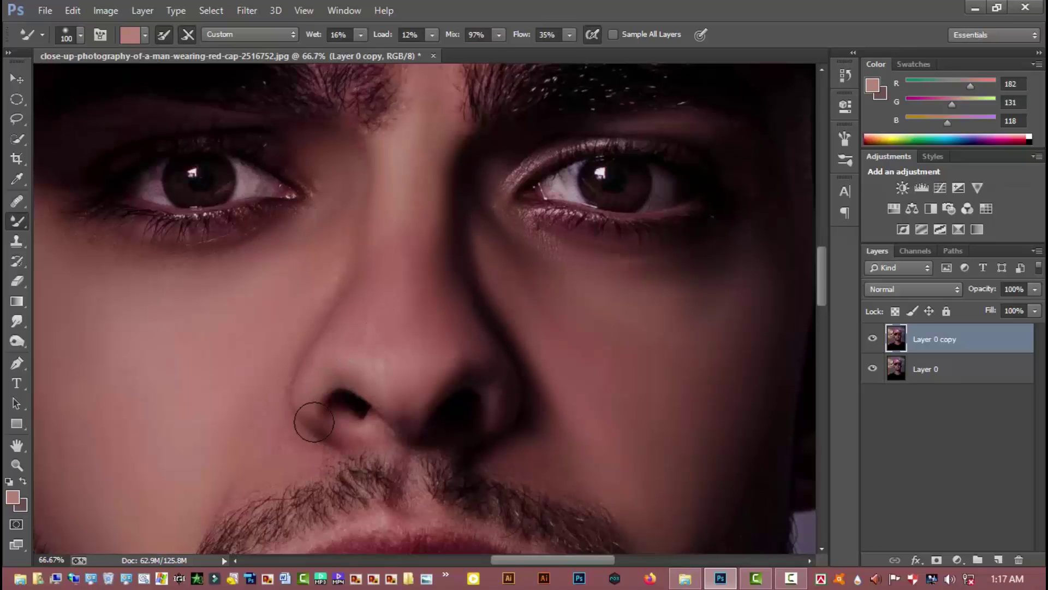
pyautogui.scroll(-1, 314, 422)
pyautogui.scroll(-3, 314, 382)
pyautogui.scroll(-2, 311, 343)
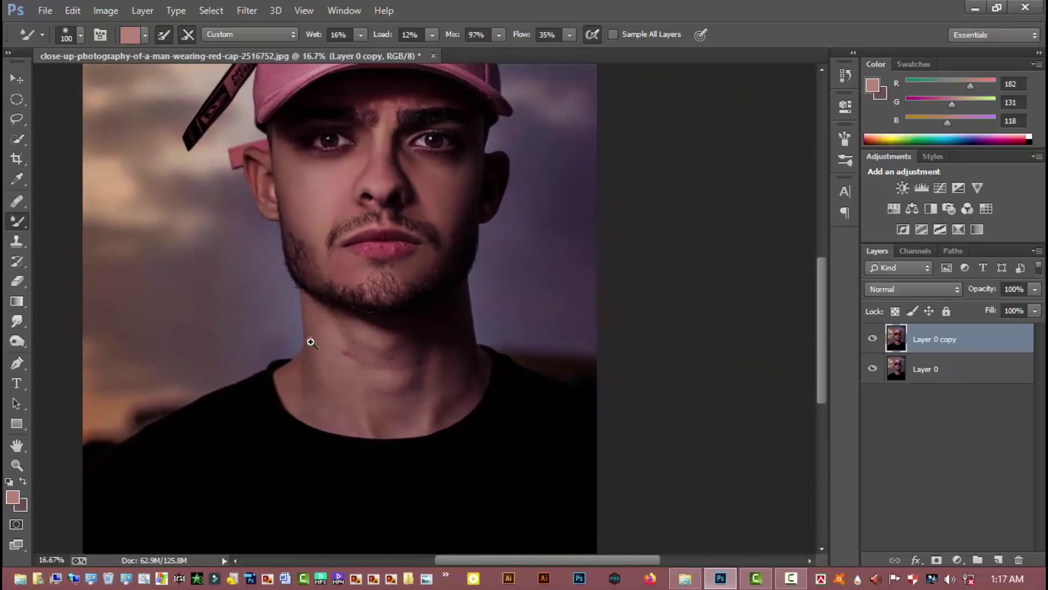
# With a 175 px Mixer Brush, blend the red blemish and bright patch on the neck down to the collar.
pyautogui.scroll(3, 311, 342)
pyautogui.press(']')
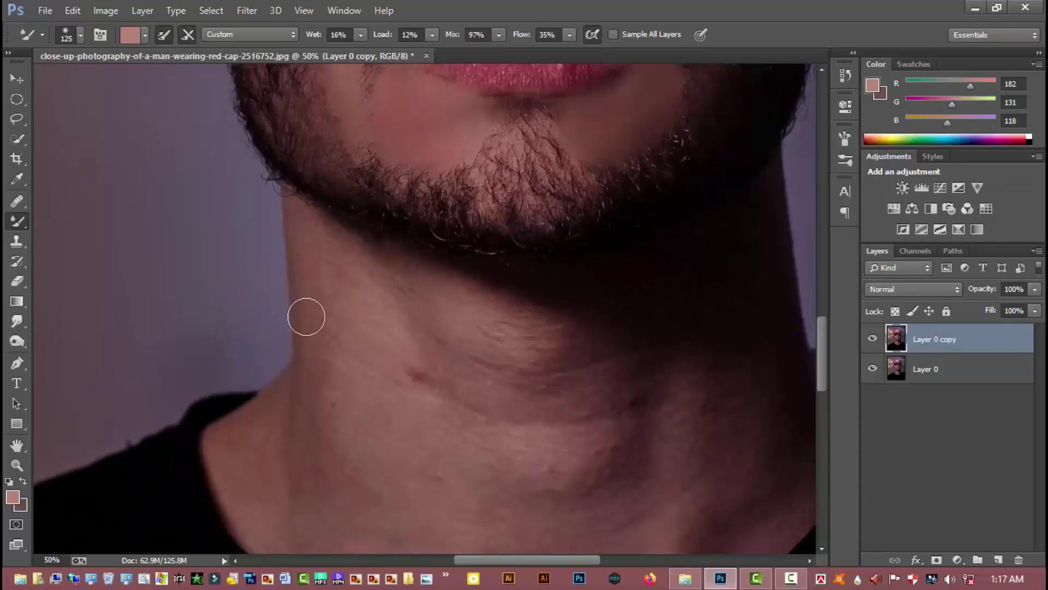
pyautogui.moveTo(409, 316)
pyautogui.mouseDown()
pyautogui.moveTo(437, 355)
pyautogui.moveTo(503, 293)
pyautogui.moveTo(447, 292)
pyautogui.moveTo(566, 336)
pyautogui.moveTo(536, 353)
pyautogui.moveTo(416, 302)
pyautogui.moveTo(501, 370)
pyautogui.moveTo(433, 362)
pyautogui.moveTo(416, 379)
pyautogui.moveTo(318, 344)
pyautogui.moveTo(334, 327)
pyautogui.moveTo(431, 411)
pyautogui.moveTo(449, 366)
pyautogui.moveTo(550, 376)
pyautogui.moveTo(646, 363)
pyautogui.moveTo(612, 371)
pyautogui.mouseUp()
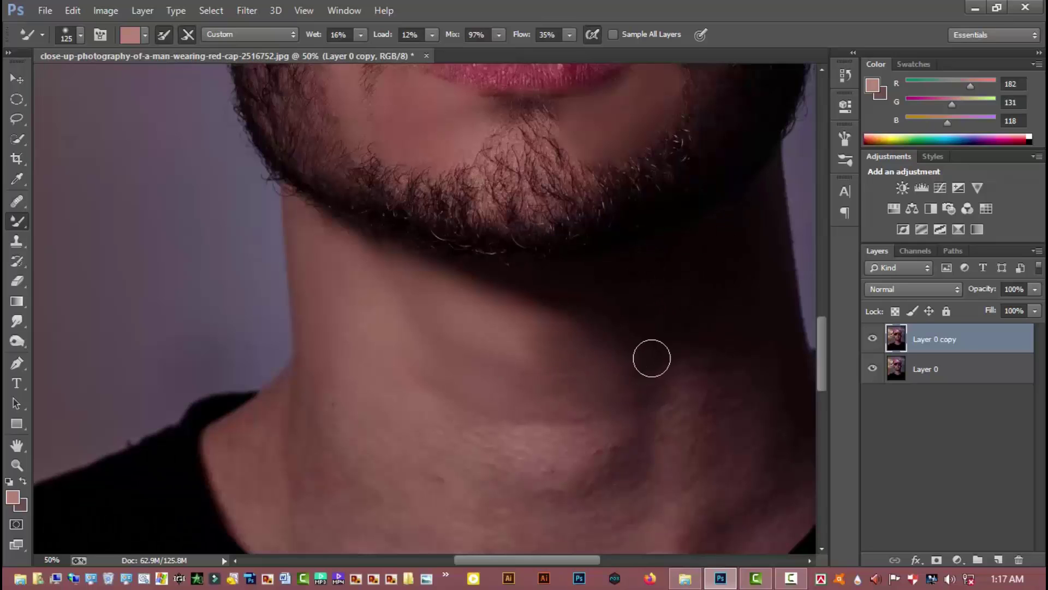
pyautogui.scroll(-1, 644, 415)
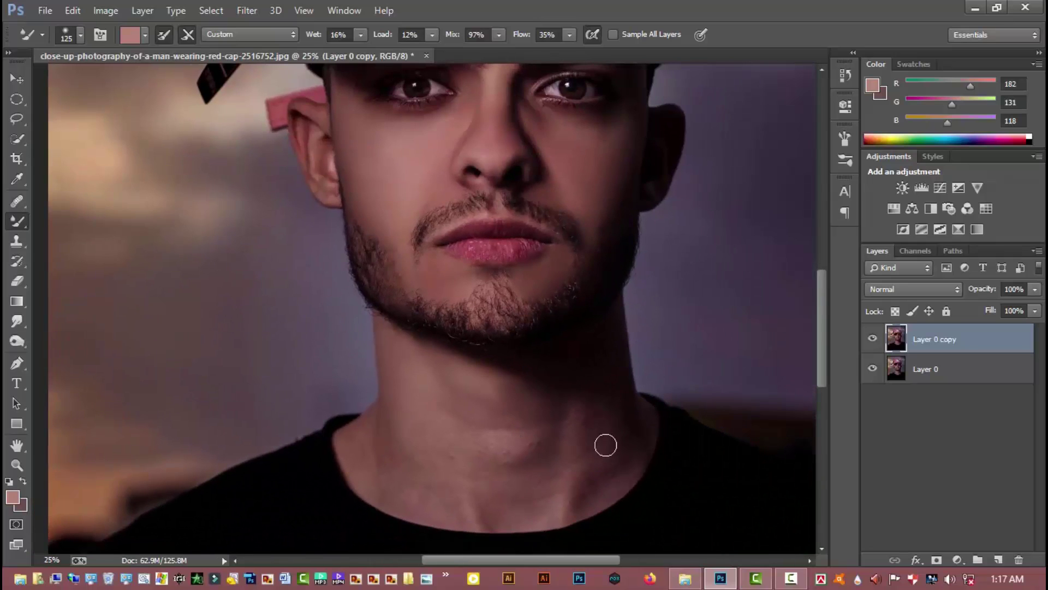
pyautogui.press(']')
pyautogui.scroll(1, 613, 469)
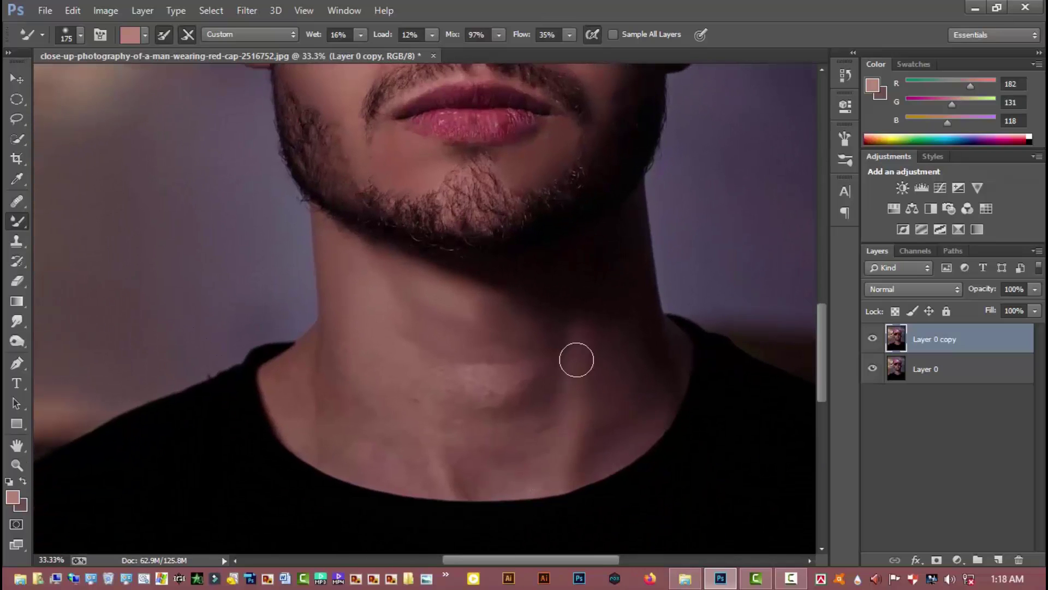
pyautogui.moveTo(531, 470); pyautogui.dragTo(511, 335)
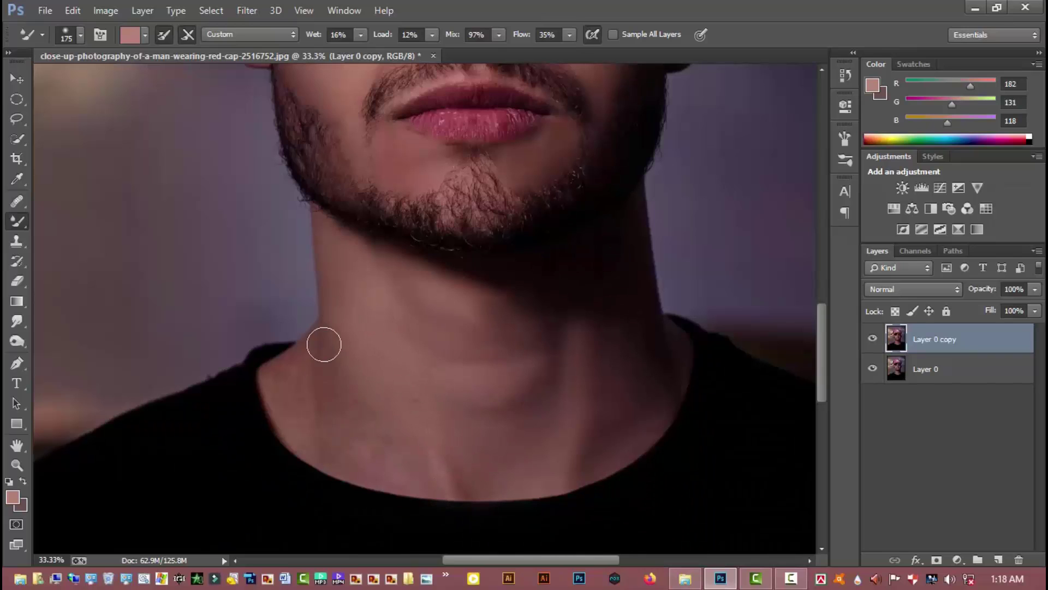
pyautogui.moveTo(351, 423)
pyautogui.mouseDown()
pyautogui.moveTo(315, 395)
pyautogui.moveTo(501, 383)
pyautogui.mouseUp()
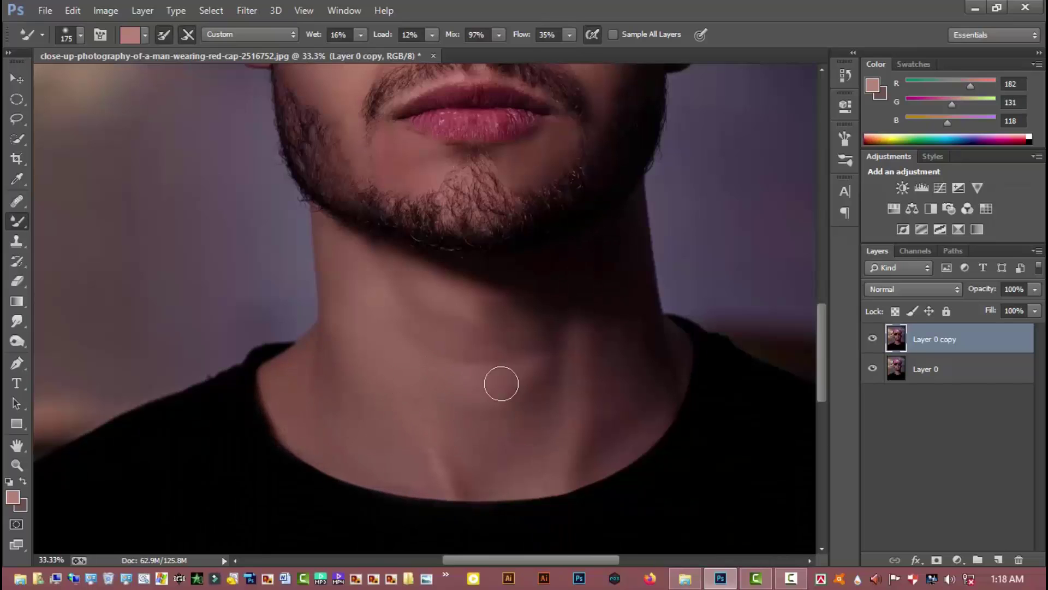
pyautogui.moveTo(342, 244)
pyautogui.mouseDown()
pyautogui.moveTo(586, 447)
pyautogui.moveTo(649, 431)
pyautogui.mouseUp()
# Check the neck retouch, zoom in on the eyebrows and shrink the Mixer Brush to 66 px.
pyautogui.keyDown('ctrl'); pyautogui.keyDown('alt'); pyautogui.click(621, 329); pyautogui.keyUp('alt'); pyautogui.keyUp('ctrl')
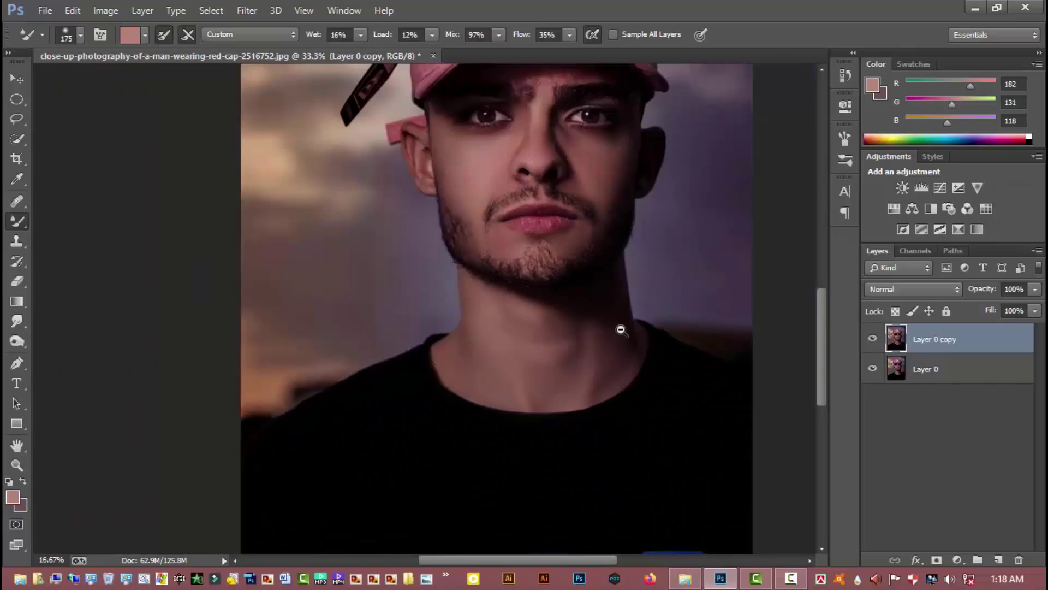
pyautogui.moveTo(664, 213)
pyautogui.mouseDown()
pyautogui.moveTo(621, 257)
pyautogui.moveTo(578, 249)
pyautogui.mouseUp()
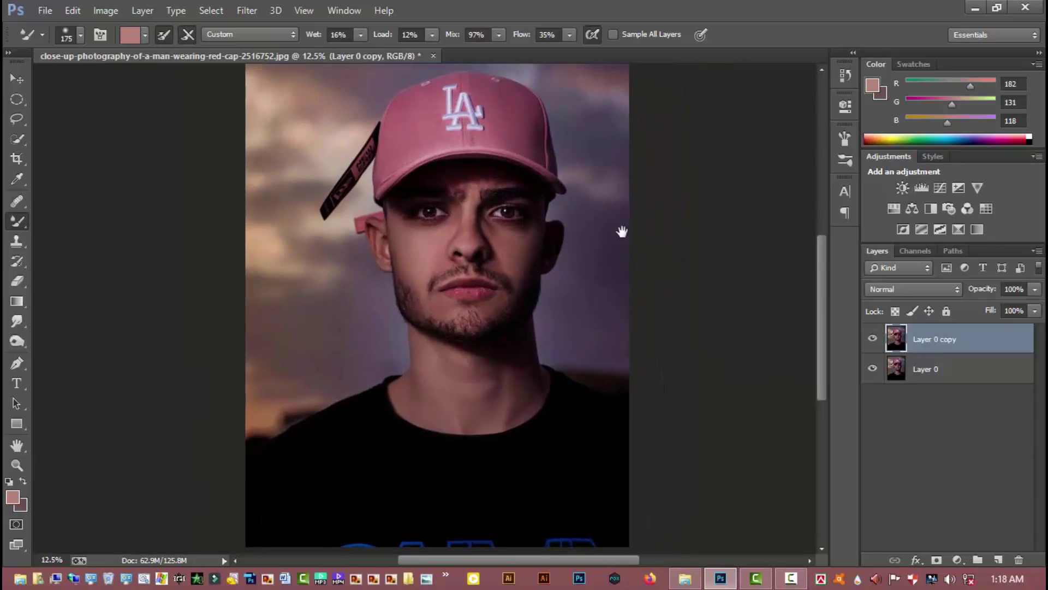
pyautogui.keyDown('ctrl'); pyautogui.click(457, 177); pyautogui.keyUp('ctrl')
pyautogui.keyDown('ctrl'); pyautogui.click(421, 246); pyautogui.keyUp('ctrl')
pyautogui.rightClick(518, 246)
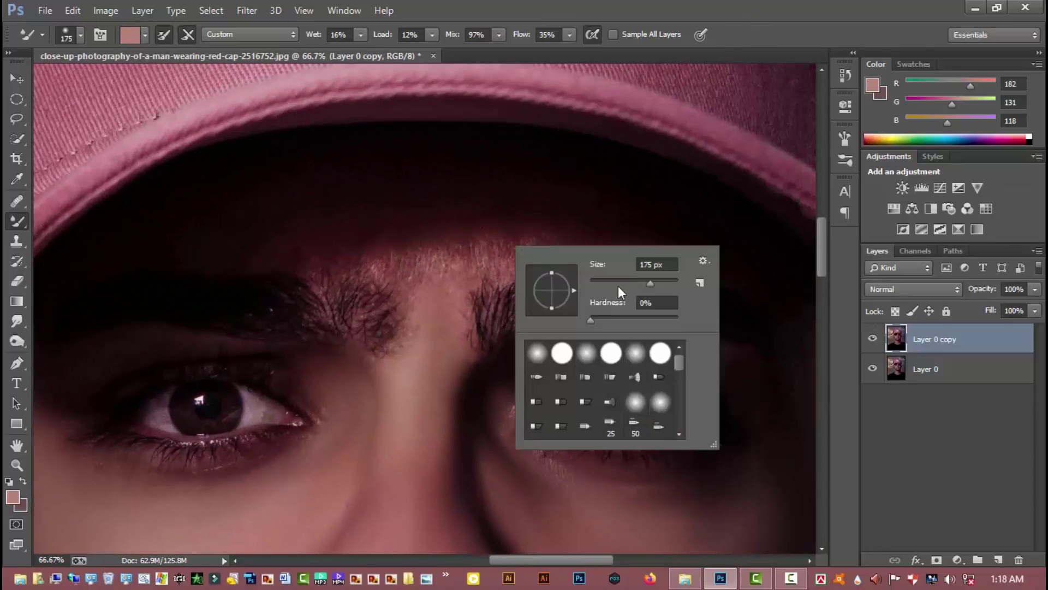
pyautogui.click(618, 286)
pyautogui.click(458, 241)
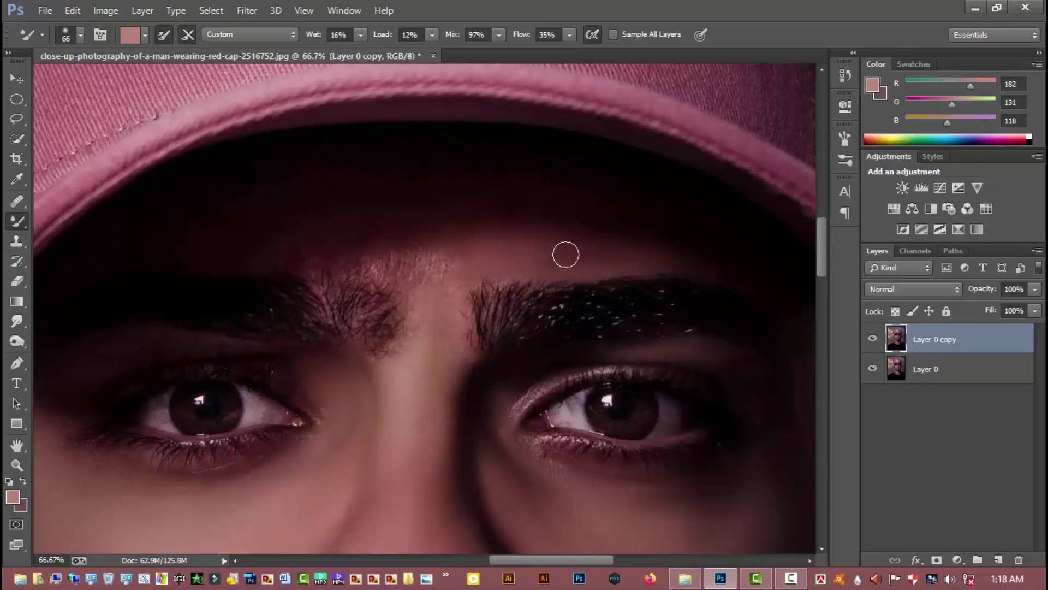
# Smooth the skin and hair texture between the inner eyebrows.
pyautogui.moveTo(426, 267); pyautogui.dragTo(426, 251)
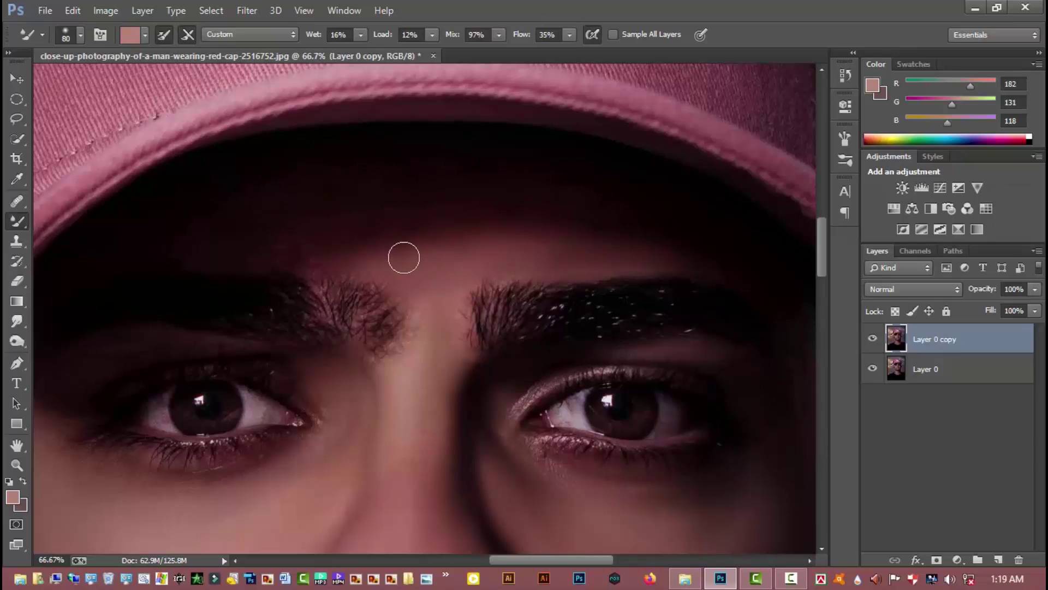
pyautogui.moveTo(472, 276)
pyautogui.mouseDown()
pyautogui.moveTo(409, 335)
pyautogui.moveTo(458, 303)
pyautogui.mouseUp()
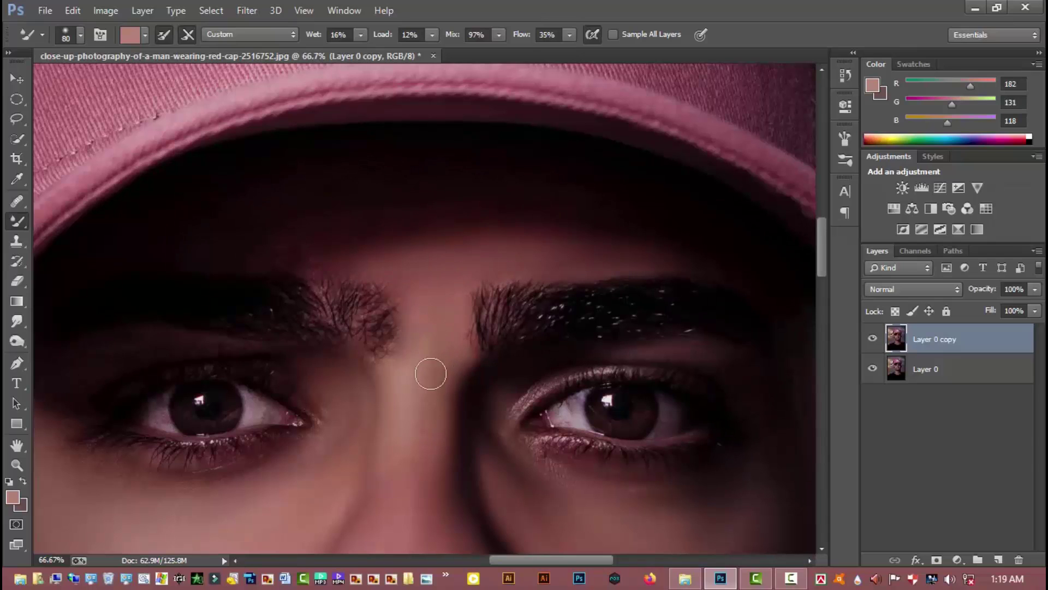
pyautogui.moveTo(430, 374); pyautogui.dragTo(427, 337)
pyautogui.keyDown('alt'); pyautogui.click(462, 286); pyautogui.keyUp('alt')
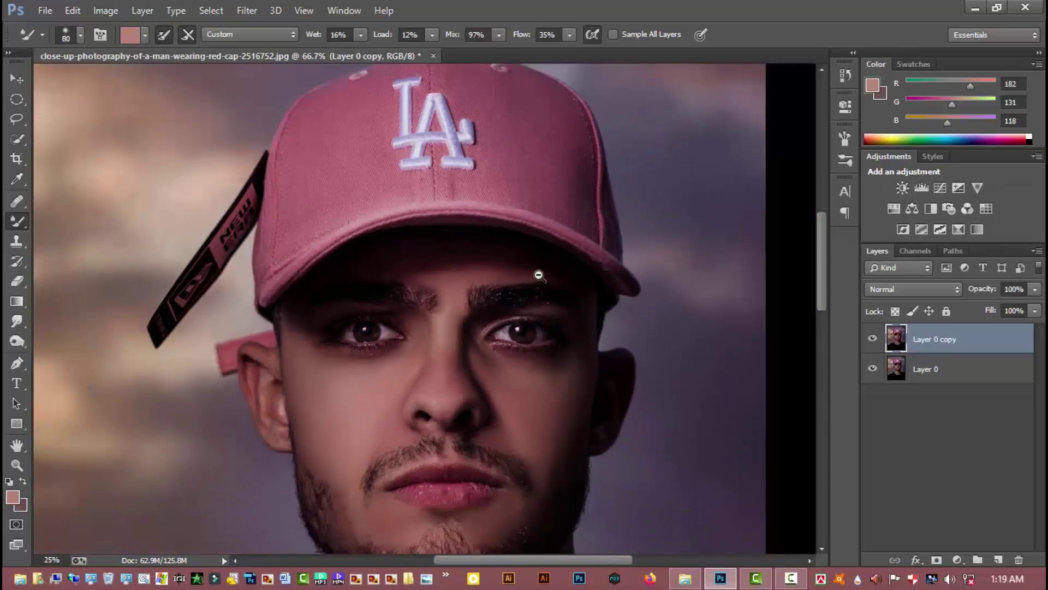
pyautogui.keyDown('alt'); pyautogui.click(538, 274); pyautogui.keyUp('alt')
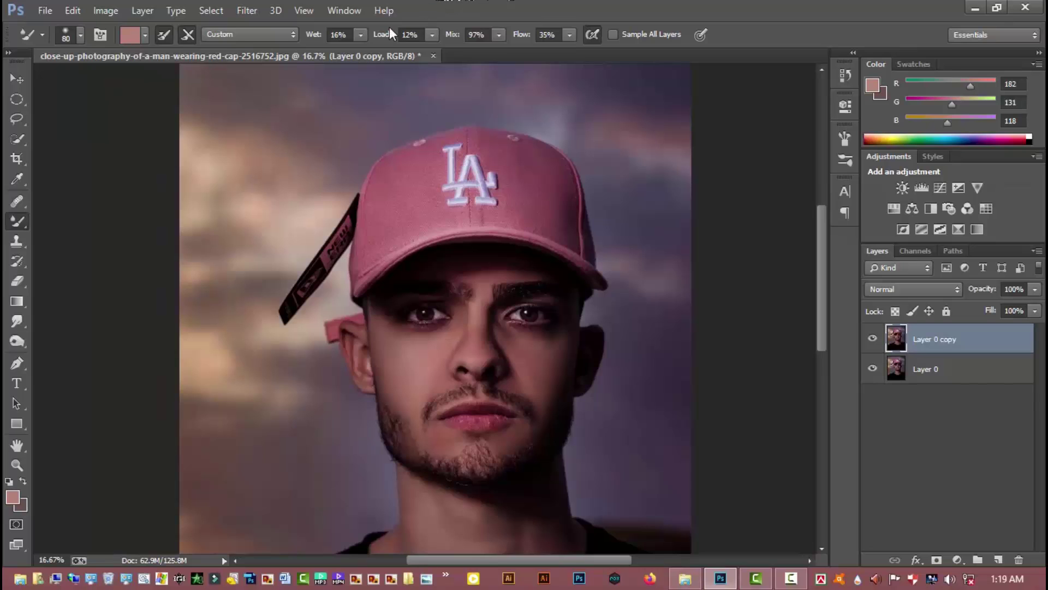
# Blend the skin from the inner brow down the nose bridge, zooming in and out to check.
pyautogui.keyDown('ctrl'); pyautogui.click(506, 283); pyautogui.keyUp('ctrl')
pyautogui.keyDown('ctrl'); pyautogui.click(503, 281); pyautogui.keyUp('ctrl')
pyautogui.keyDown('ctrl'); pyautogui.click(358, 312); pyautogui.keyUp('ctrl')
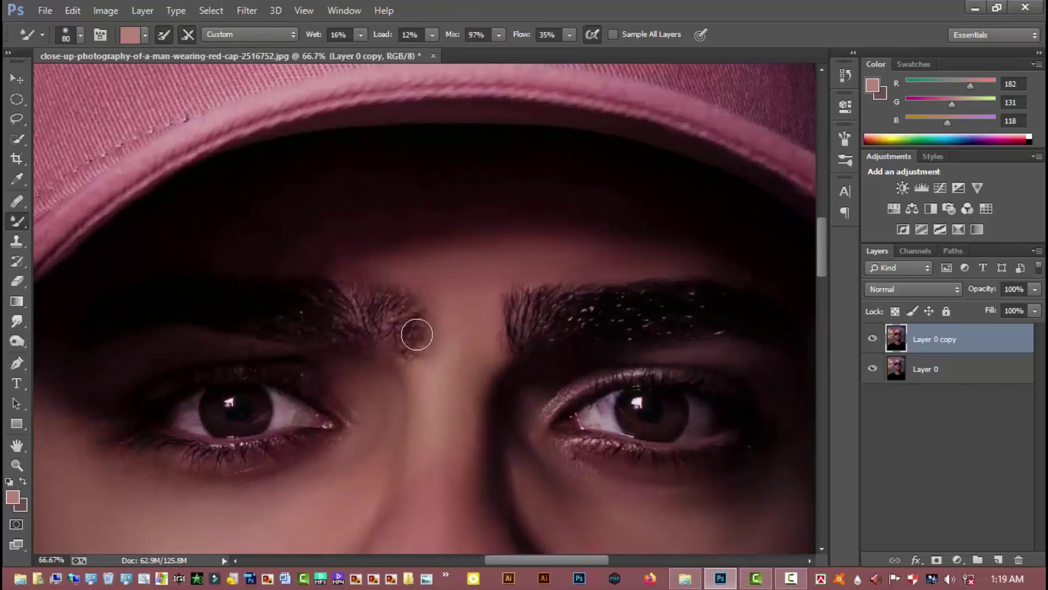
pyautogui.moveTo(422, 305); pyautogui.dragTo(422, 408)
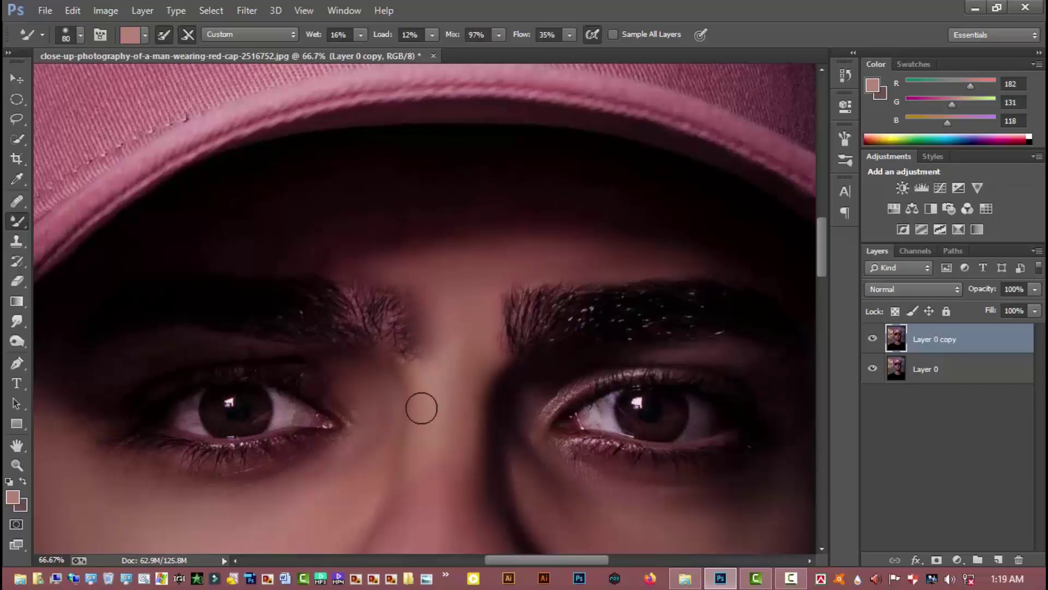
pyautogui.keyDown('alt'); pyautogui.click(456, 336); pyautogui.keyUp('alt')
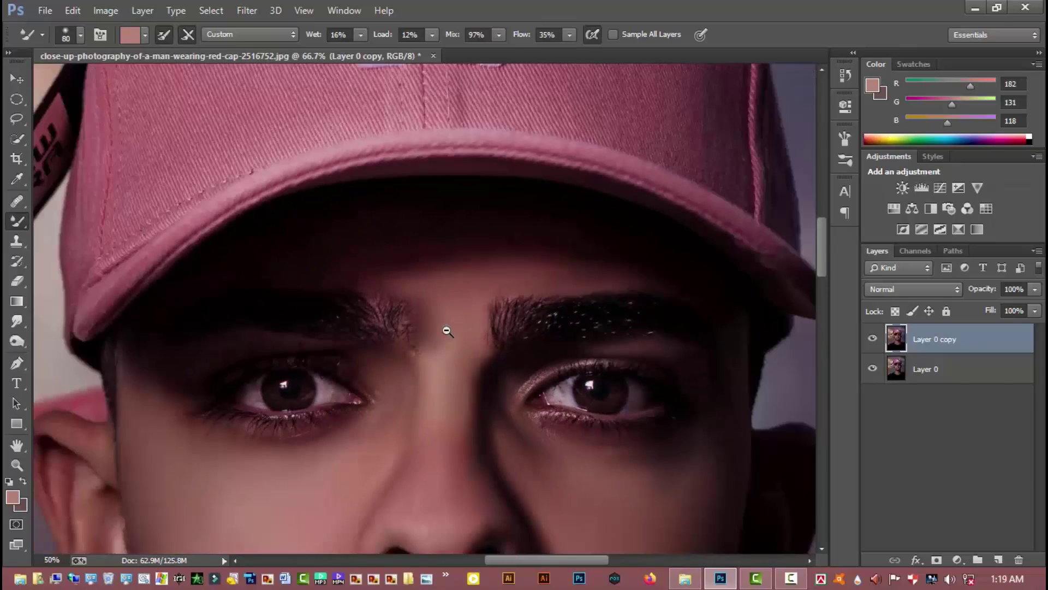
pyautogui.keyDown('alt'); pyautogui.click(521, 374); pyautogui.keyUp('alt')
pyautogui.keyDown('ctrl'); pyautogui.click(475, 349); pyautogui.keyUp('ctrl')
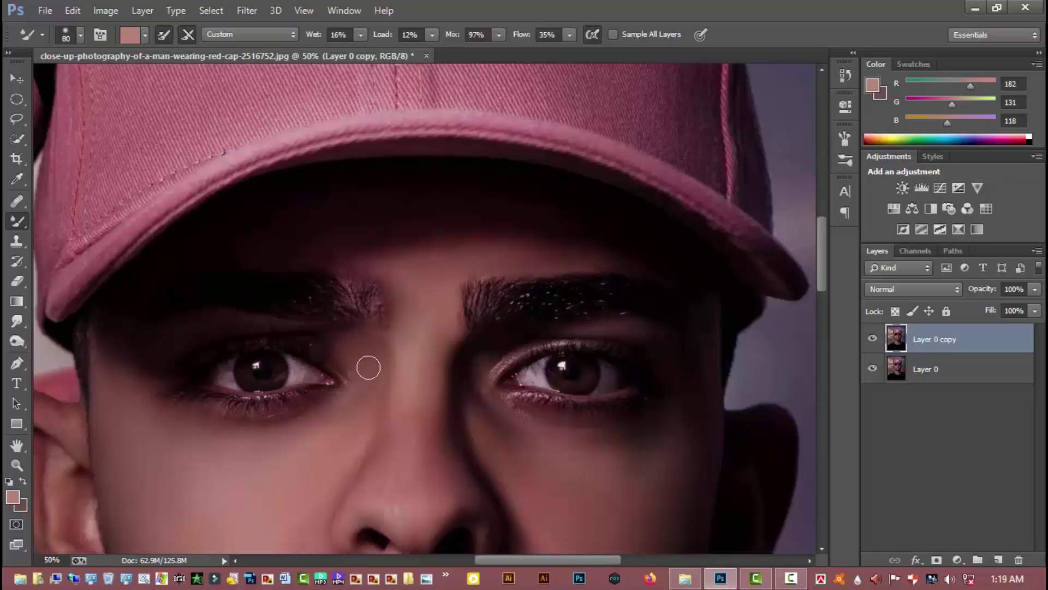
pyautogui.keyDown('alt'); pyautogui.click(434, 366); pyautogui.keyUp('alt')
pyautogui.keyDown('alt'); pyautogui.click(477, 364); pyautogui.keyUp('alt')
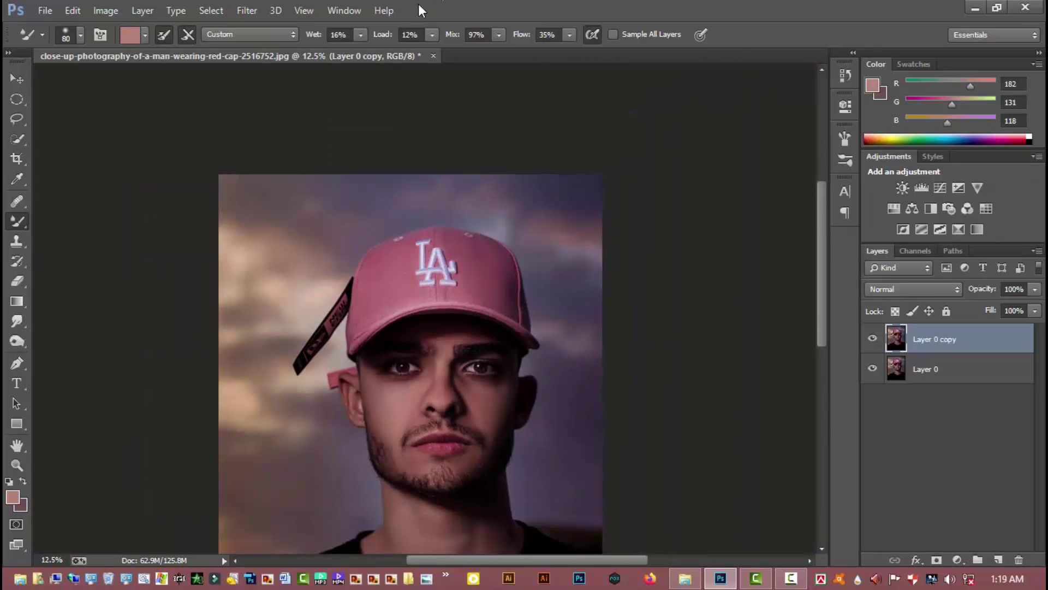
# Select Layer 0 along with Layer 0 copy and merge them into a single layer.
pyautogui.moveTo(443, 335); pyautogui.dragTo(464, 224)
pyautogui.hotkey('ctrl', '-')
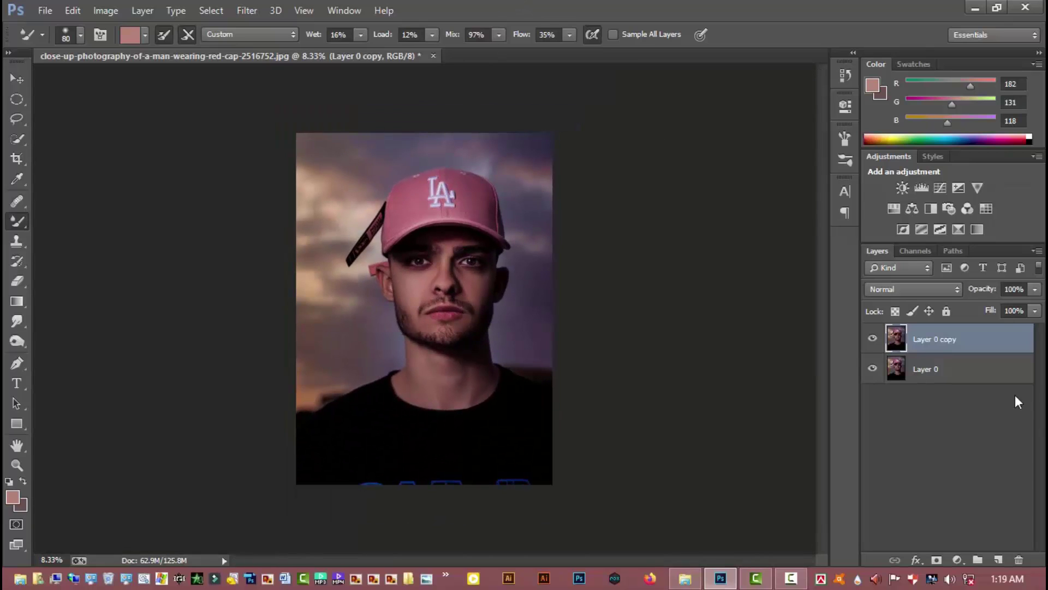
pyautogui.keyDown('shift'); pyautogui.click(937, 371); pyautogui.keyUp('shift')
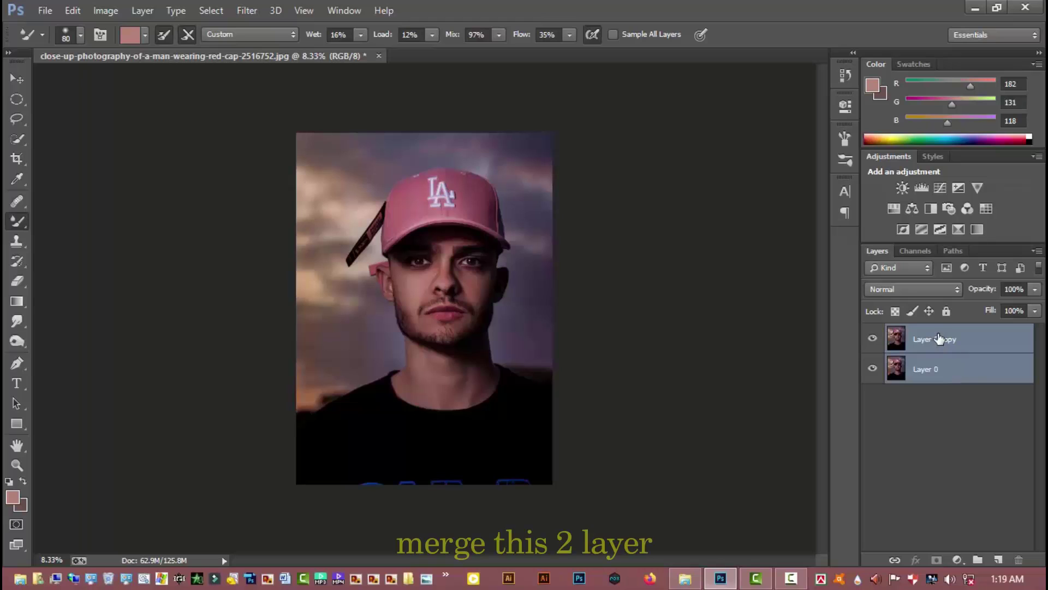
pyautogui.rightClick(937, 341)
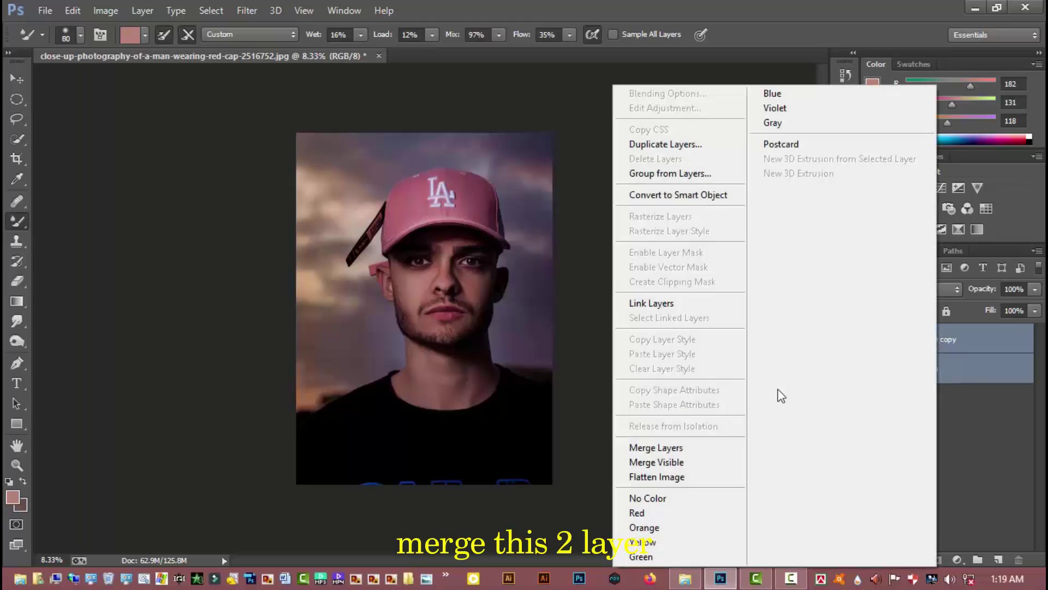
pyautogui.click(677, 446)
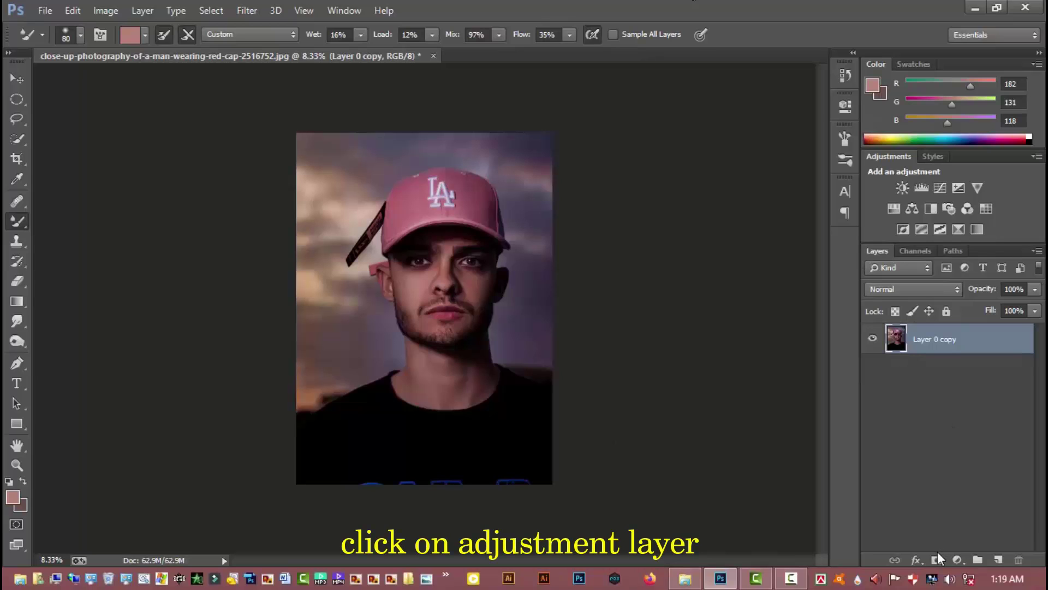
# Add a Gradient Fill layer at 180° with its left colour stop set to deep blue #2810b9.
pyautogui.click(957, 560)
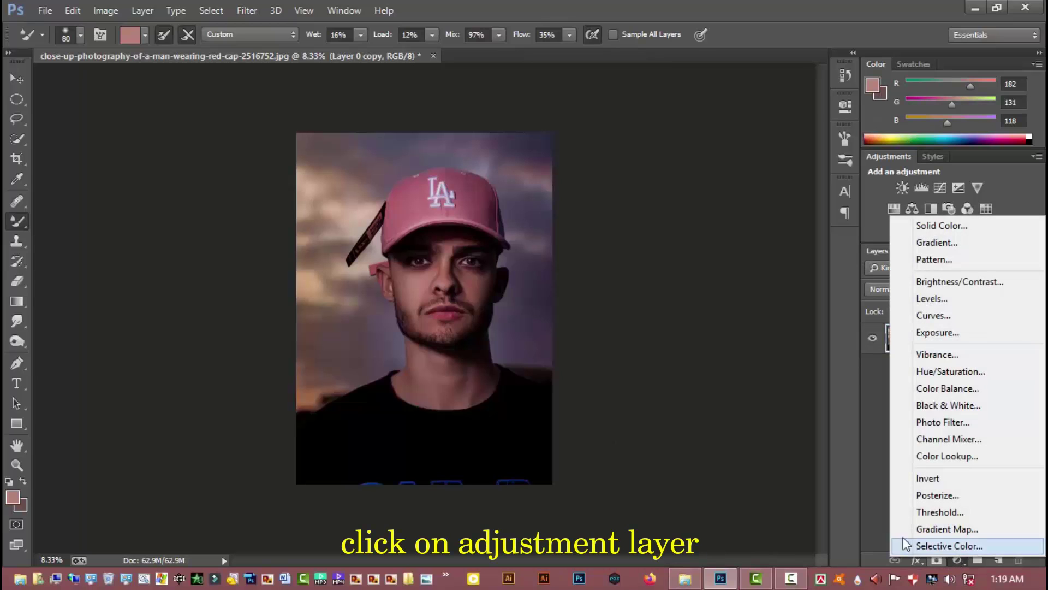
pyautogui.click(961, 243)
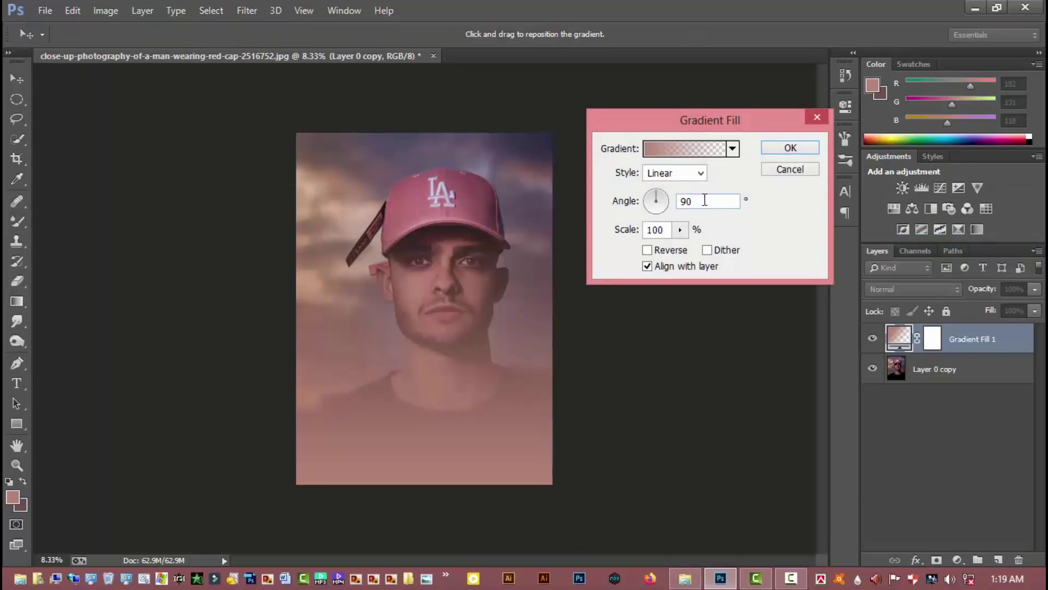
pyautogui.write('18')
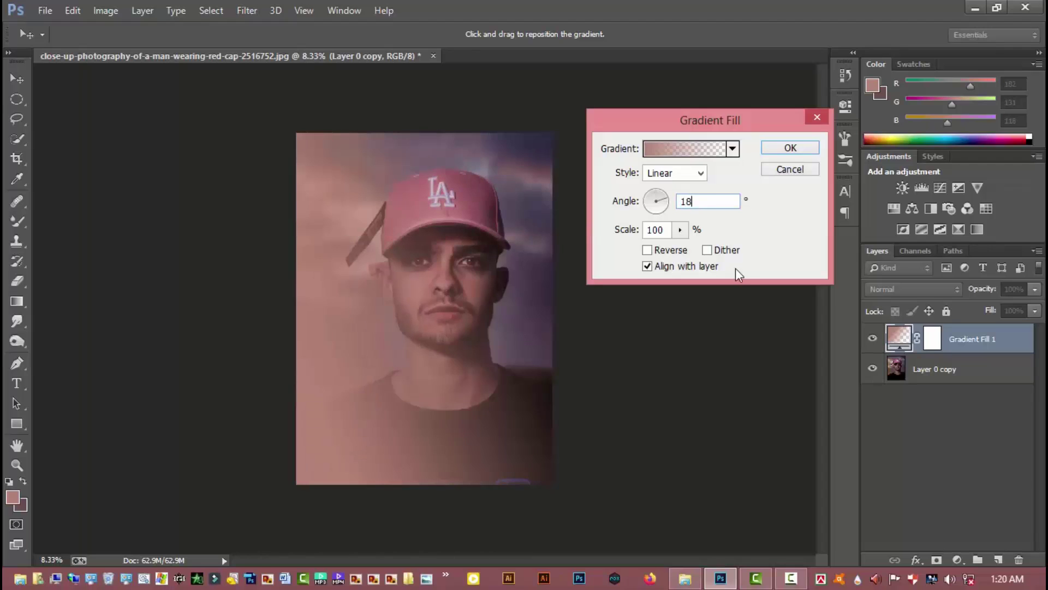
pyautogui.write('0')
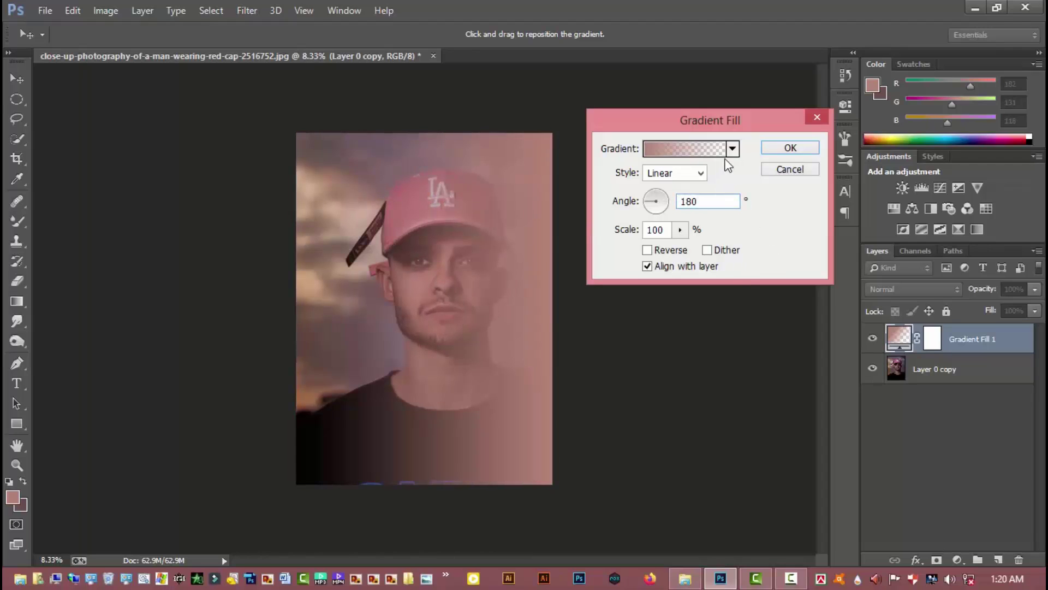
pyautogui.click(717, 155)
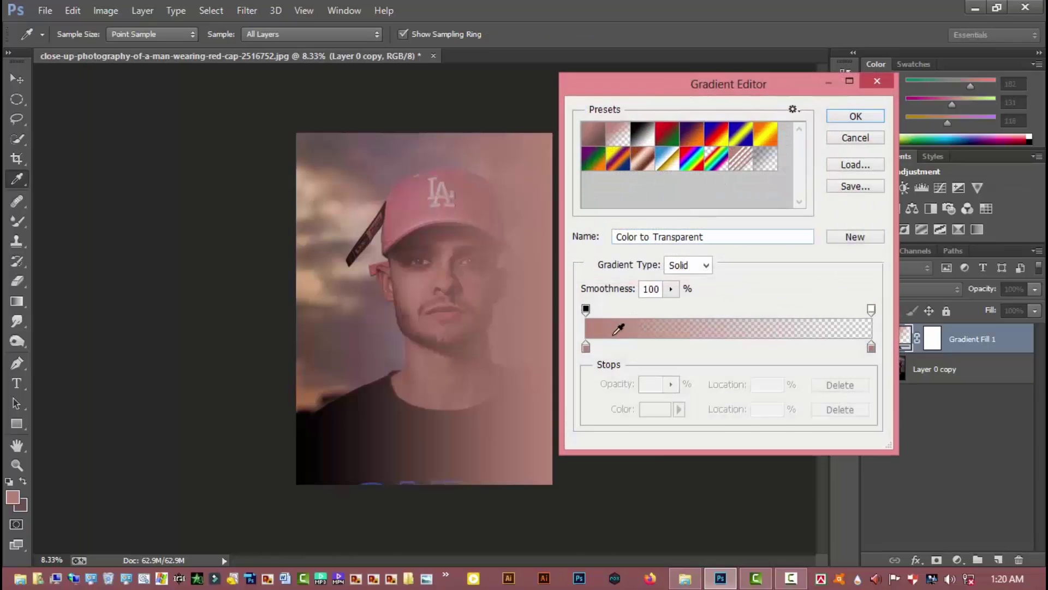
pyautogui.click(586, 348)
pyautogui.doubleClick(586, 348)
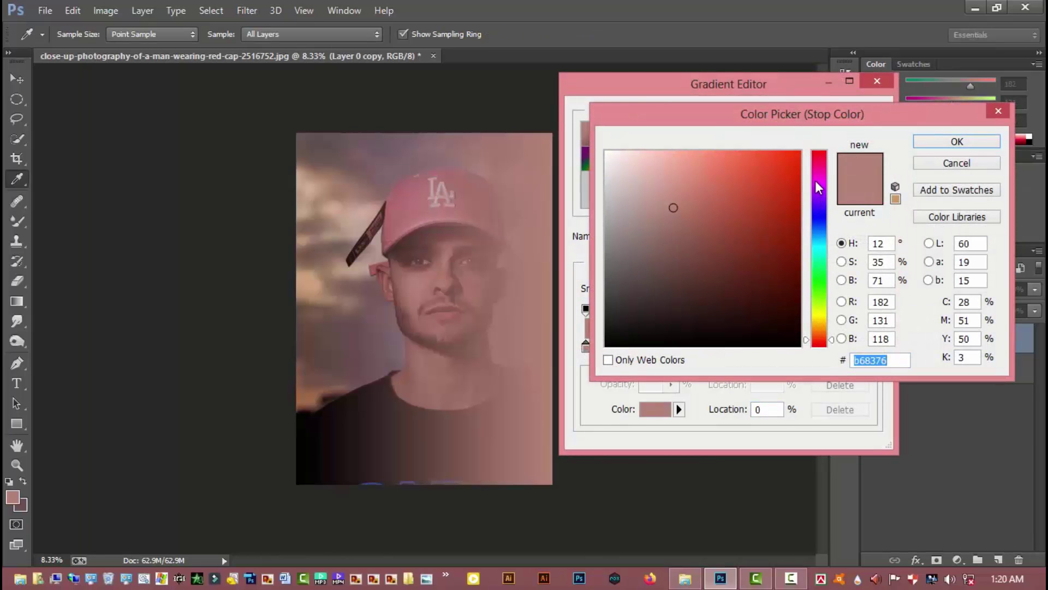
pyautogui.moveTo(817, 184)
pyautogui.mouseDown()
pyautogui.moveTo(818, 211)
pyautogui.moveTo(789, 166)
pyautogui.moveTo(783, 204)
pyautogui.mouseUp()
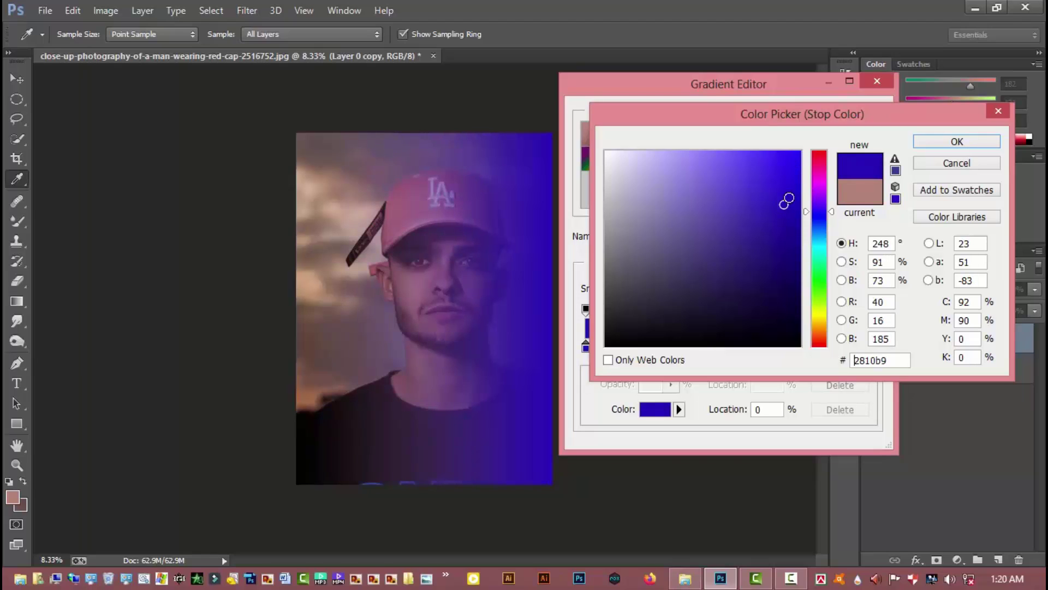
pyautogui.moveTo(900, 360); pyautogui.dragTo(837, 362)
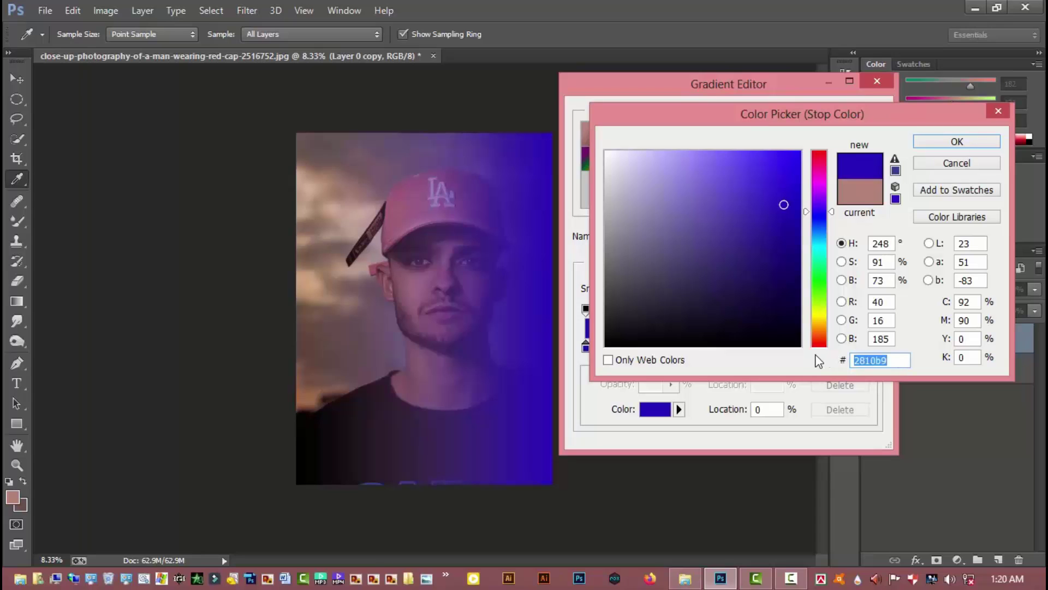
pyautogui.click(956, 142)
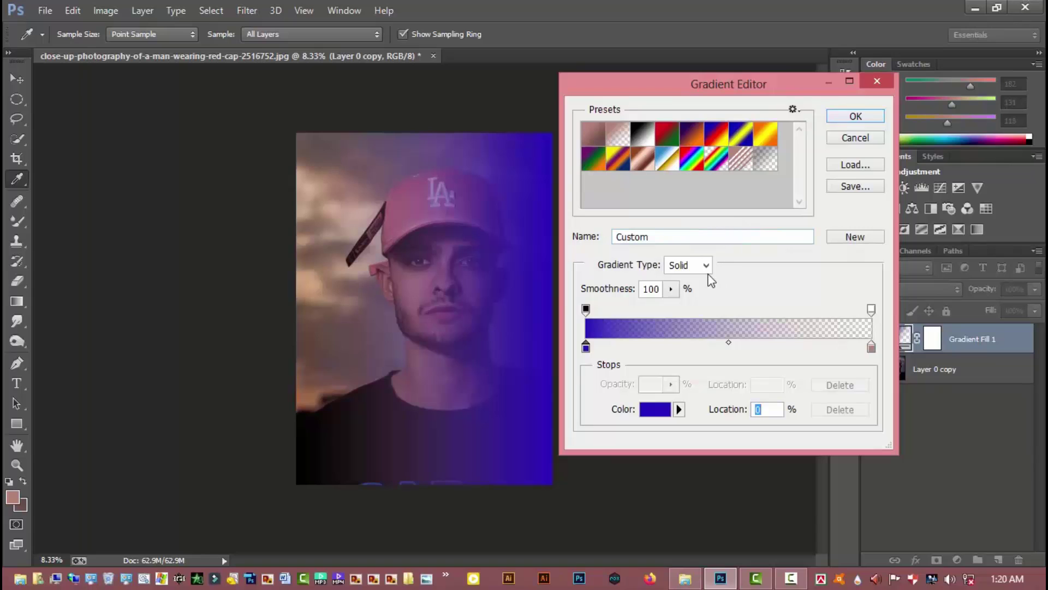
pyautogui.click(855, 116)
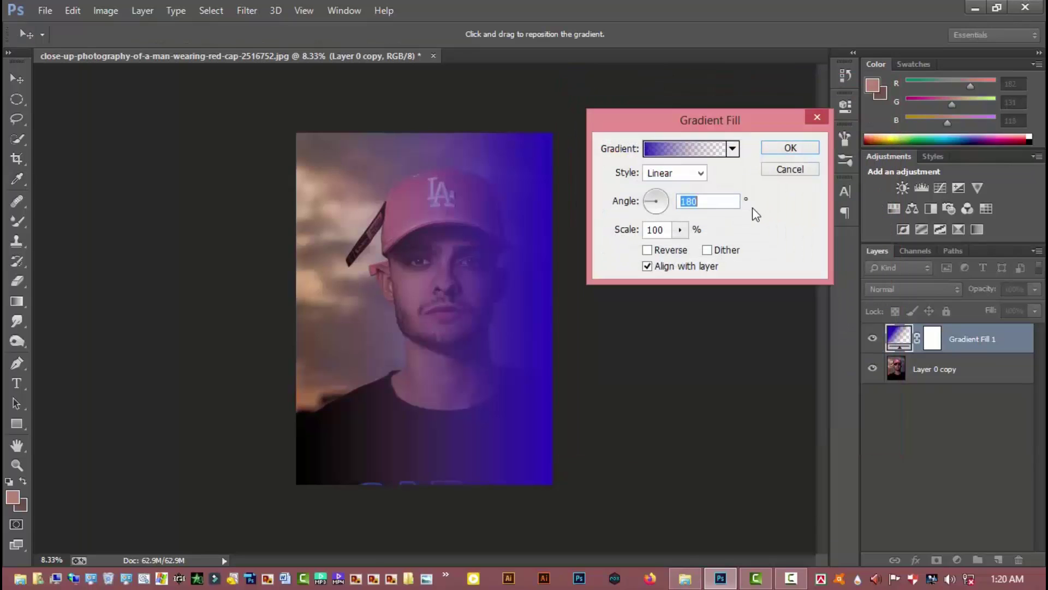
pyautogui.click(789, 148)
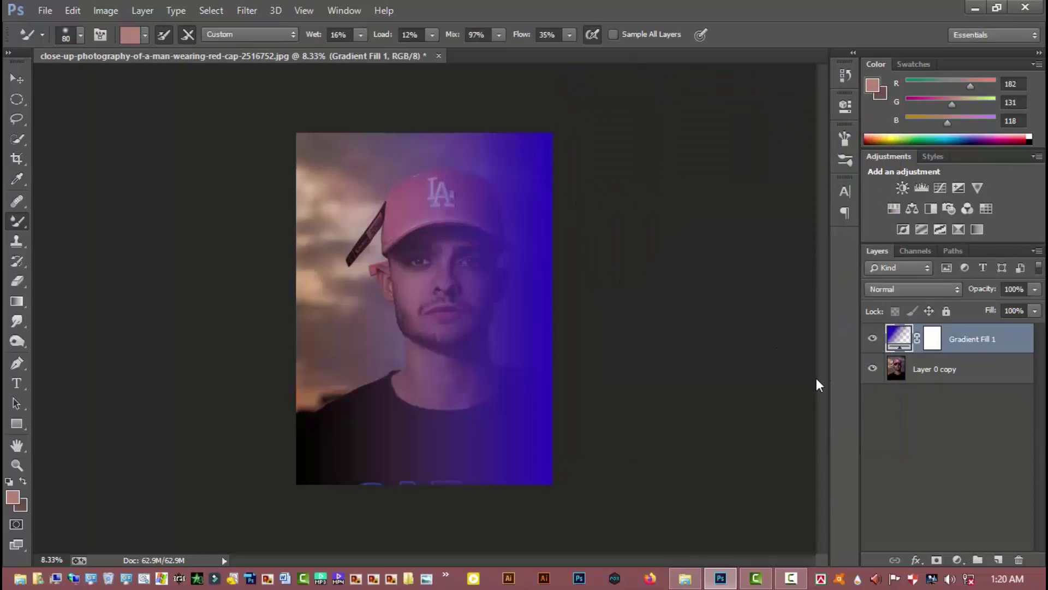
# Add a second Gradient Fill layer at 0° with its left colour stop set to dark red #a10a11.
pyautogui.click(963, 557)
pyautogui.click(946, 243)
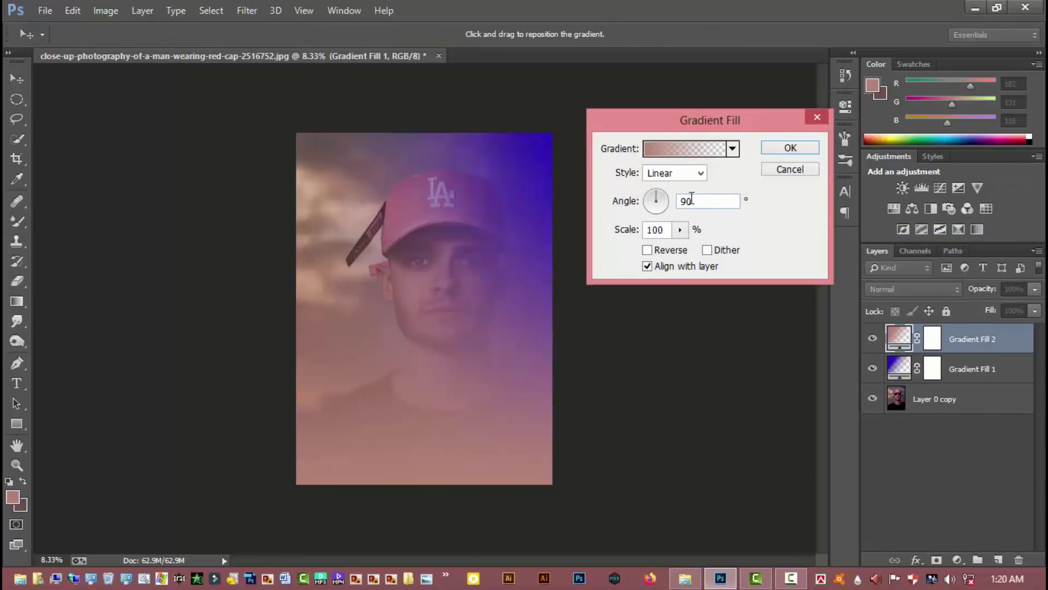
pyautogui.write('0')
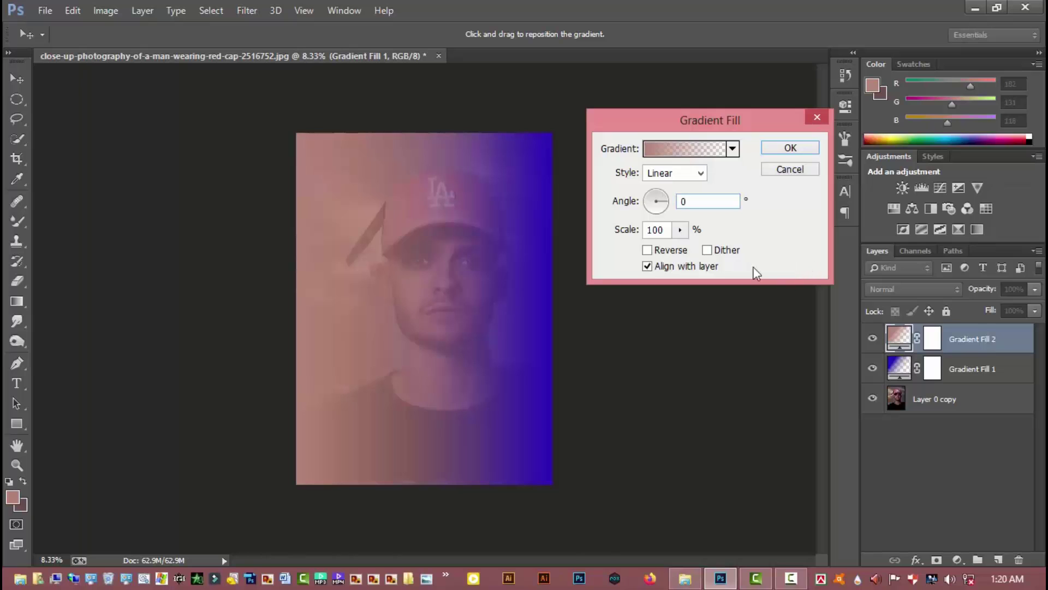
pyautogui.click(719, 152)
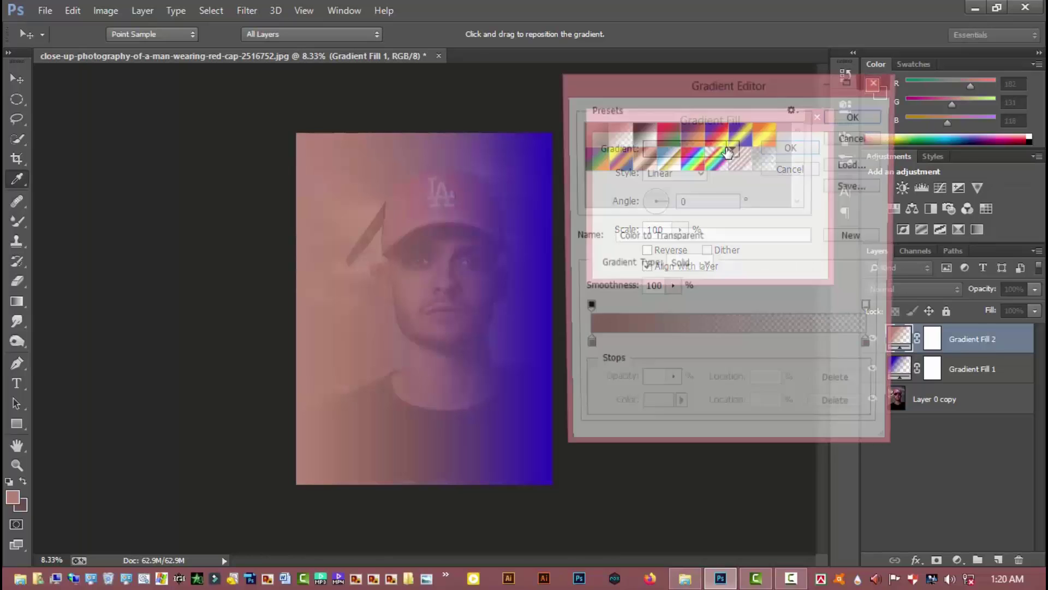
pyautogui.click(586, 347)
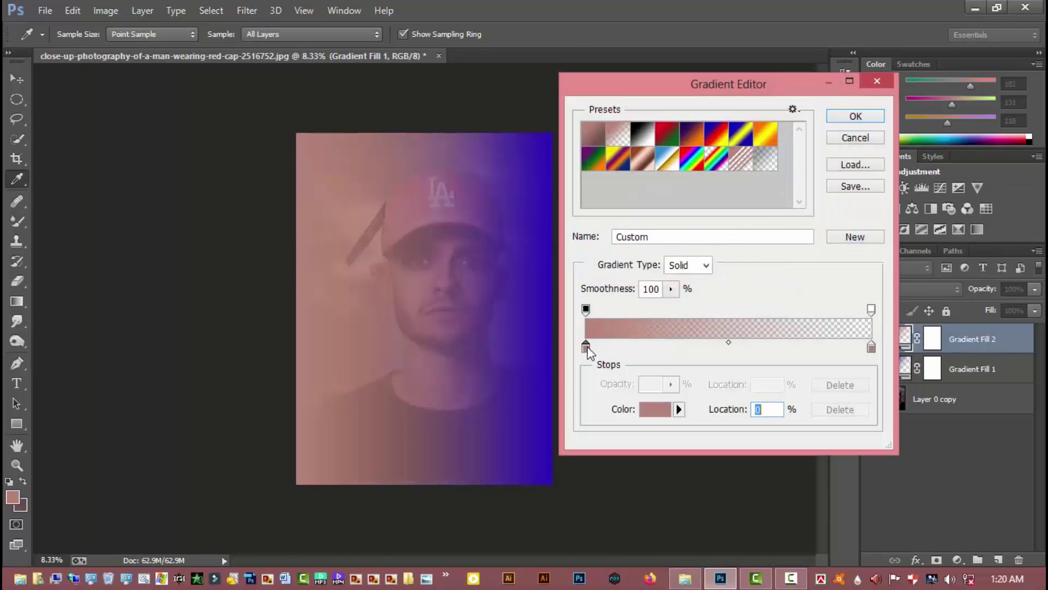
pyautogui.doubleClick(586, 347)
pyautogui.moveTo(814, 183)
pyautogui.mouseDown()
pyautogui.moveTo(813, 152)
pyautogui.moveTo(788, 222)
pyautogui.mouseUp()
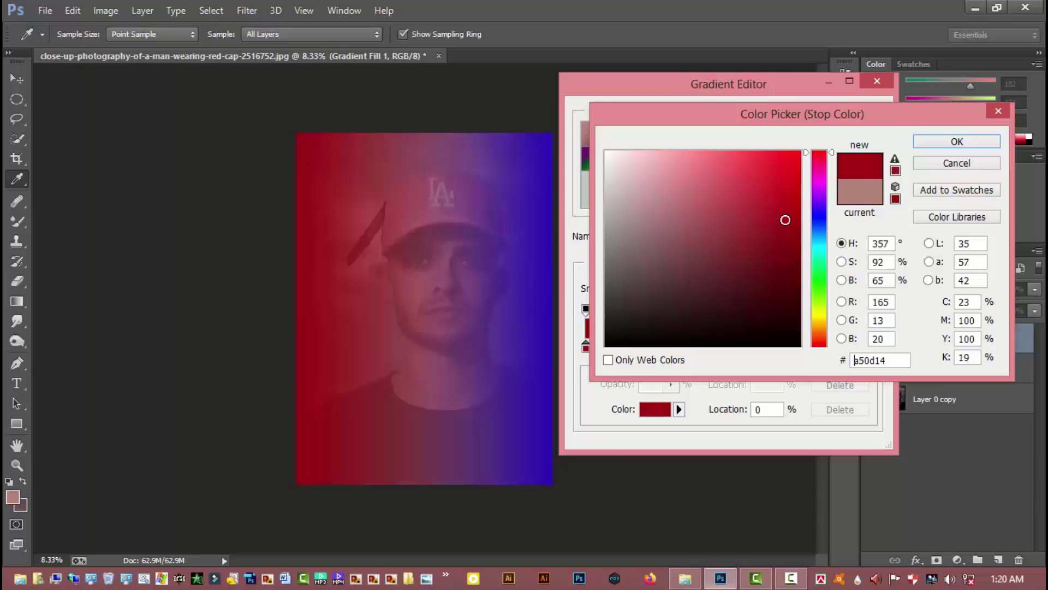
pyautogui.click(950, 144)
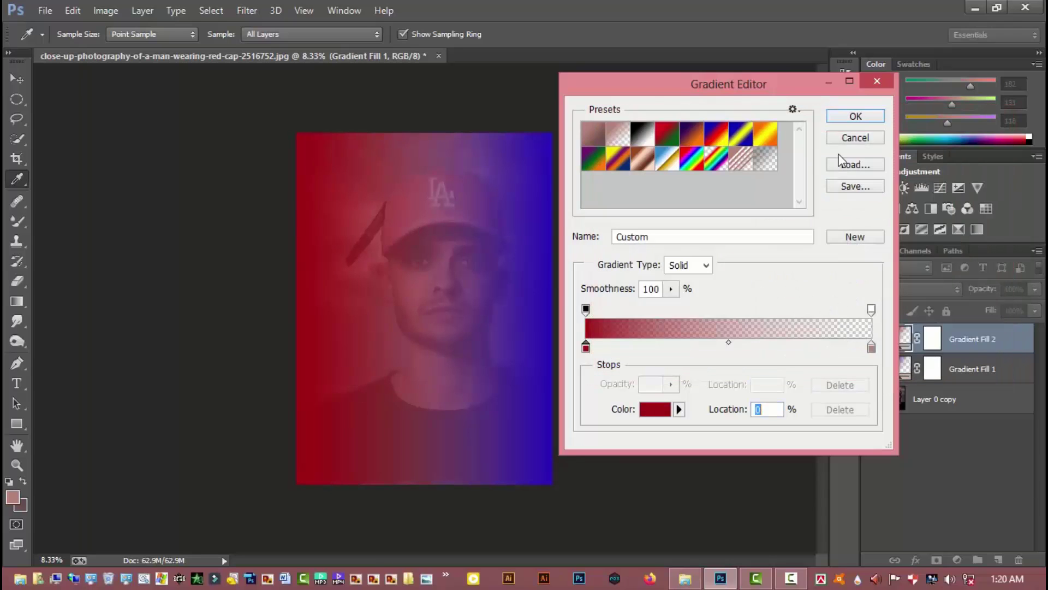
pyautogui.click(857, 116)
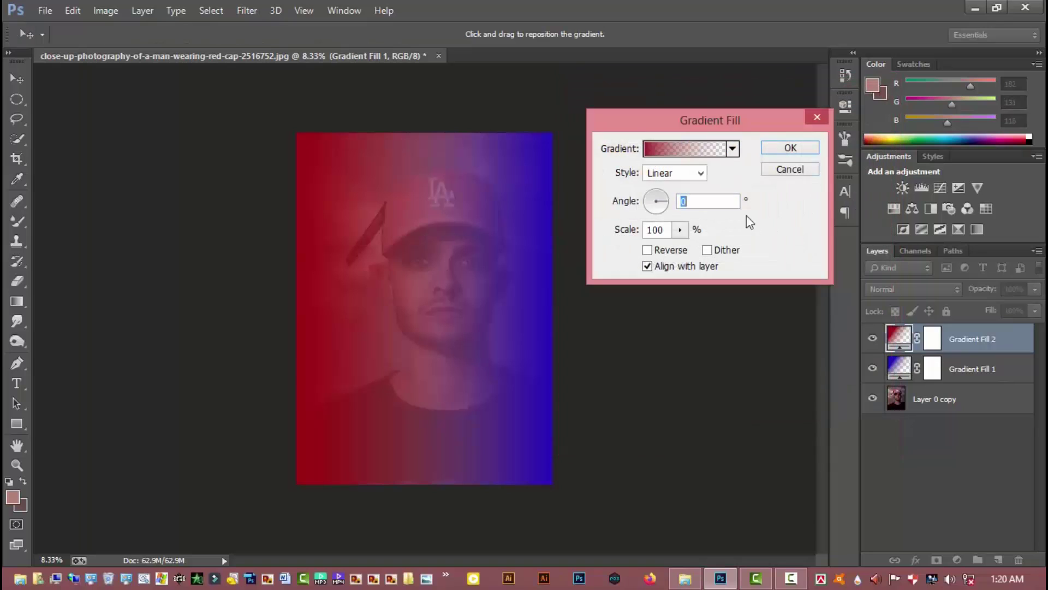
pyautogui.click(808, 151)
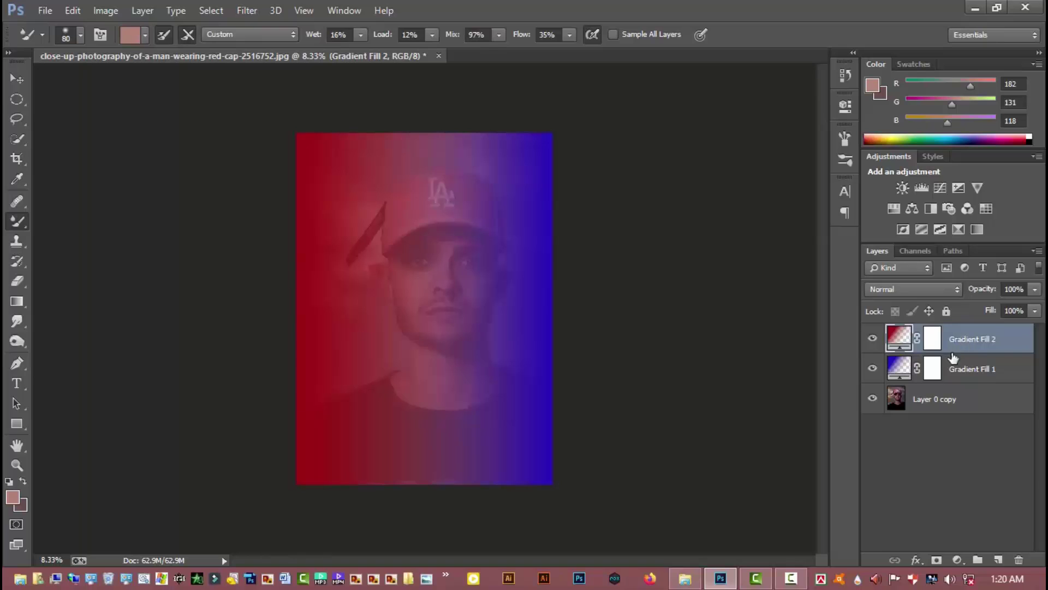
# Set both Gradient Fill 2 and Gradient Fill 1 to Soft Light blend mode.
pyautogui.click(923, 289)
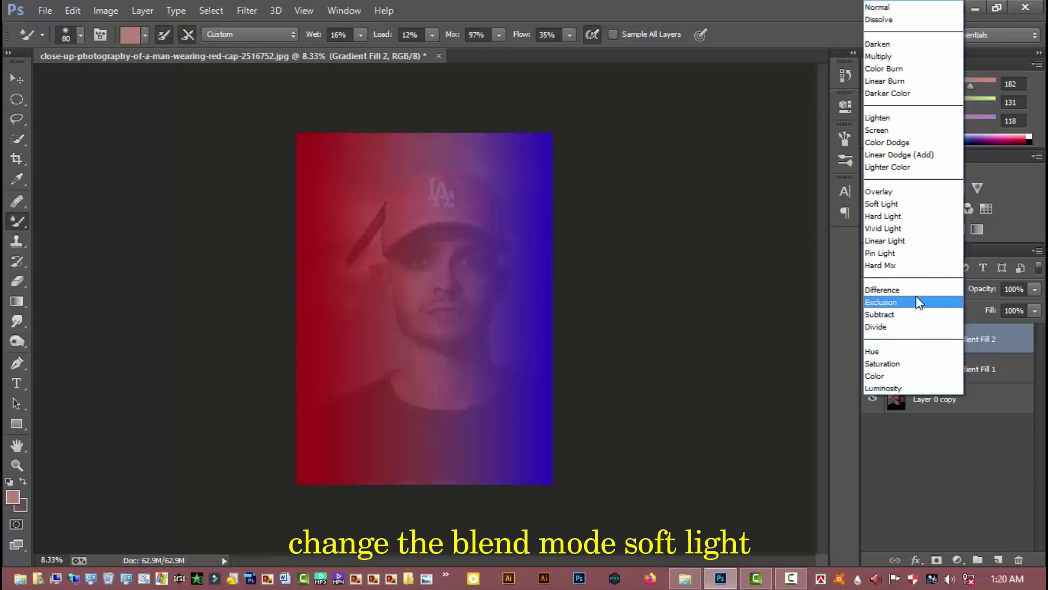
pyautogui.click(901, 204)
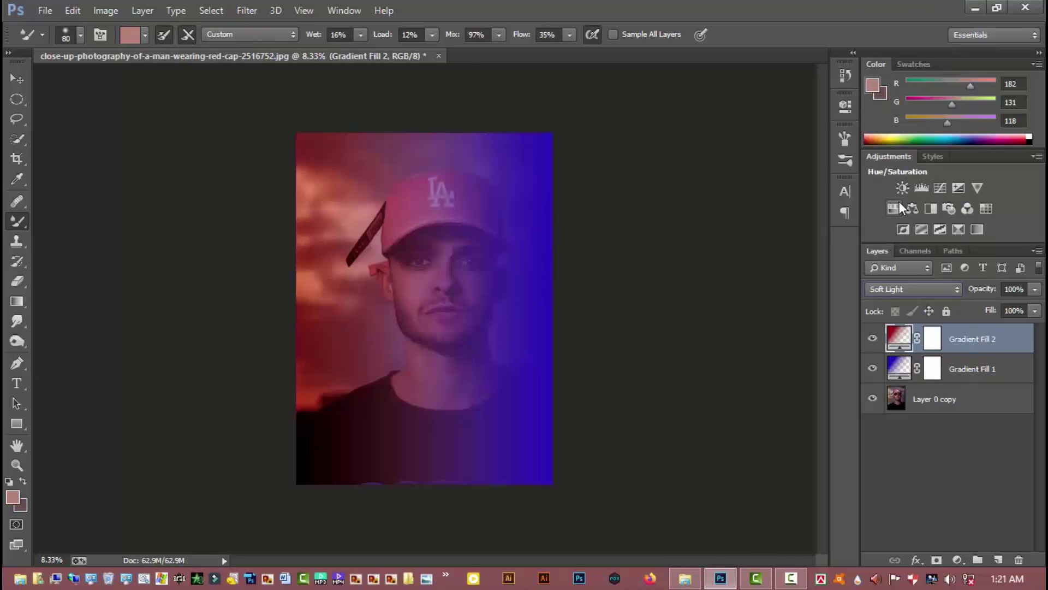
pyautogui.click(936, 368)
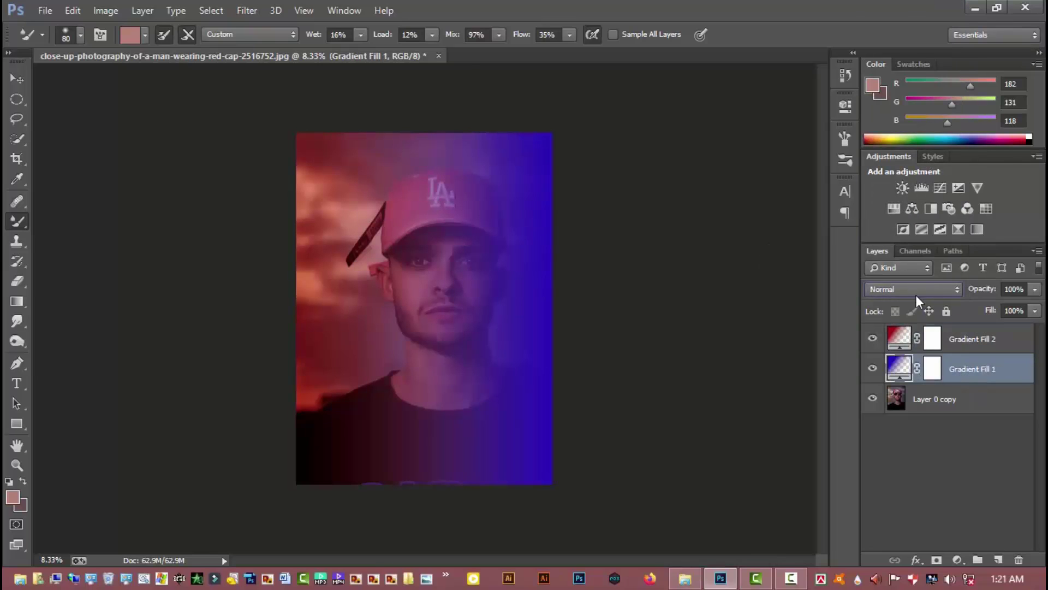
pyautogui.click(916, 292)
pyautogui.click(897, 212)
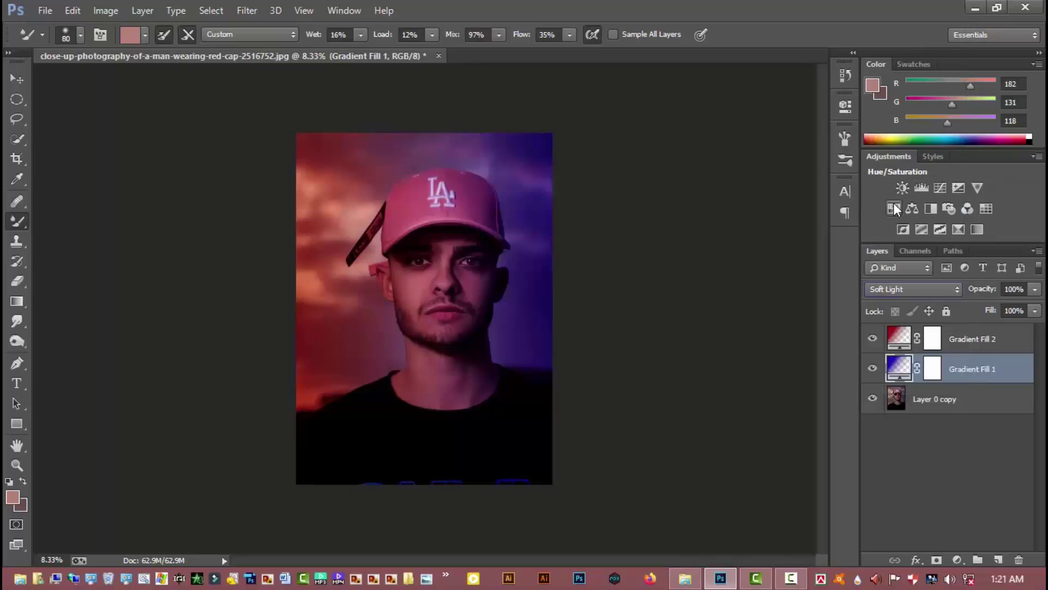
# Group both gradient fills into Group 1 and toggle its visibility to compare the colour grade.
pyautogui.scroll(1, 465, 289)
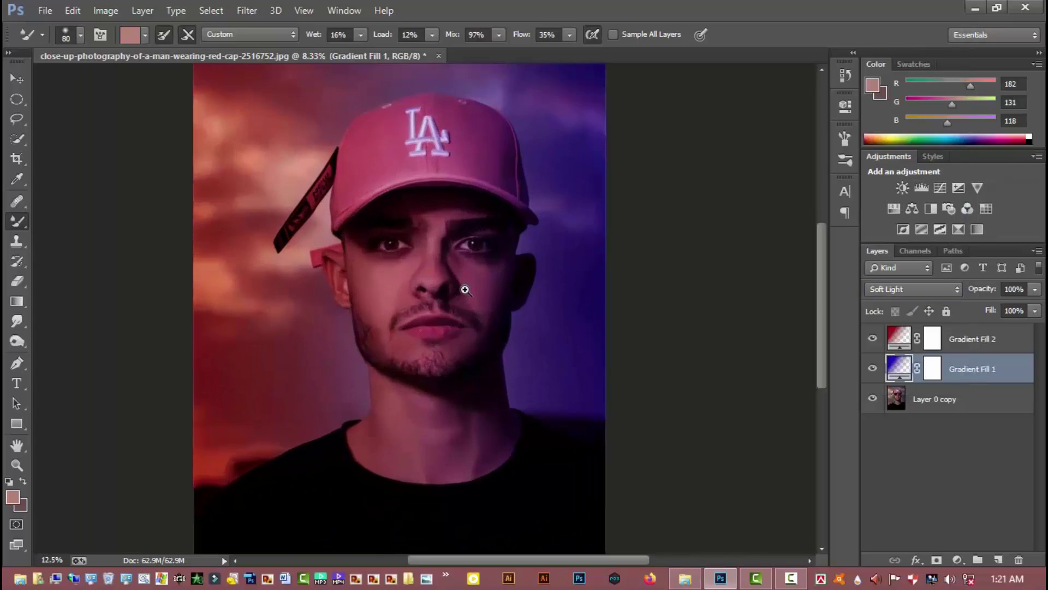
pyautogui.scroll(2, 464, 289)
pyautogui.scroll(-1, 503, 309)
pyautogui.scroll(-2, 503, 310)
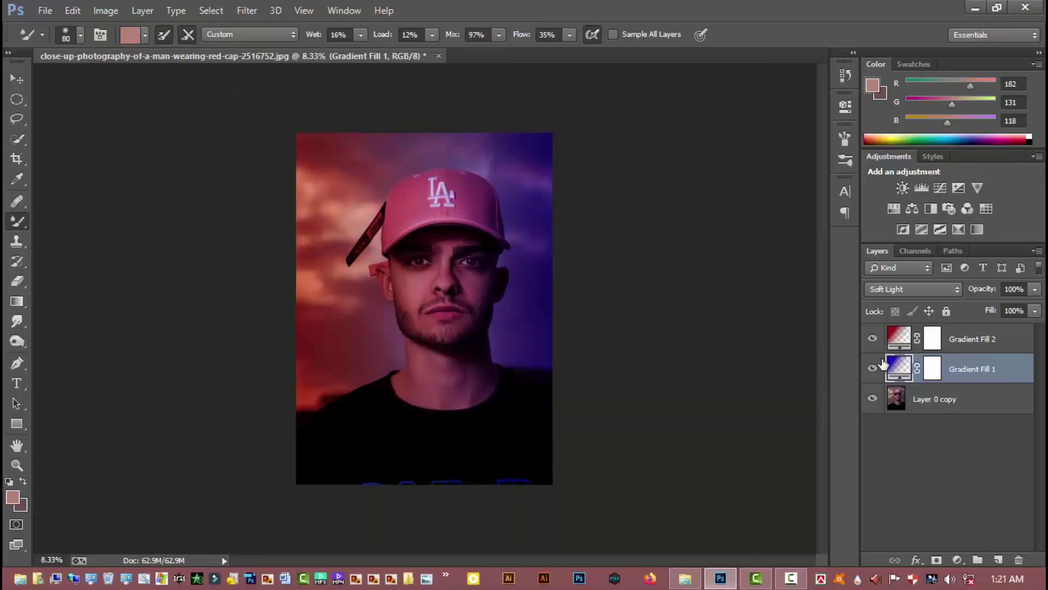
pyautogui.keyDown('shift'); pyautogui.click(955, 341); pyautogui.keyUp('shift')
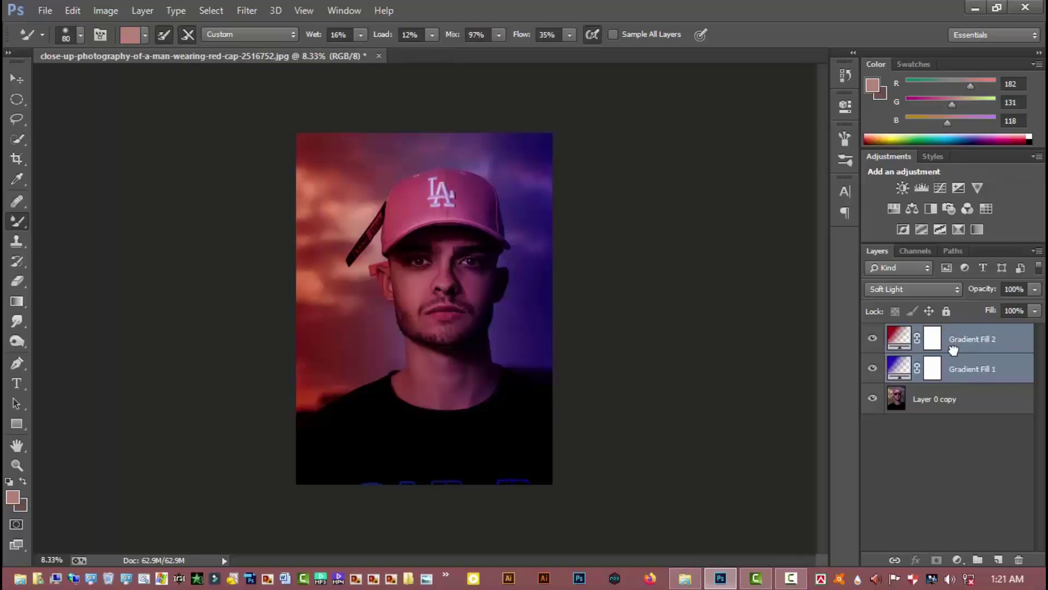
pyautogui.moveTo(955, 344); pyautogui.dragTo(970, 568)
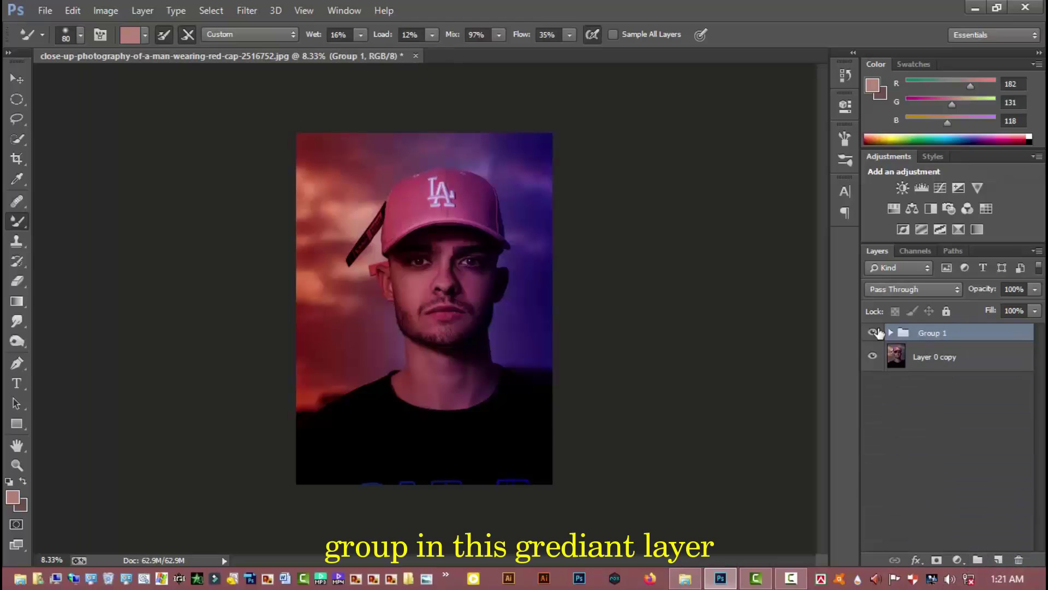
pyautogui.click(873, 334)
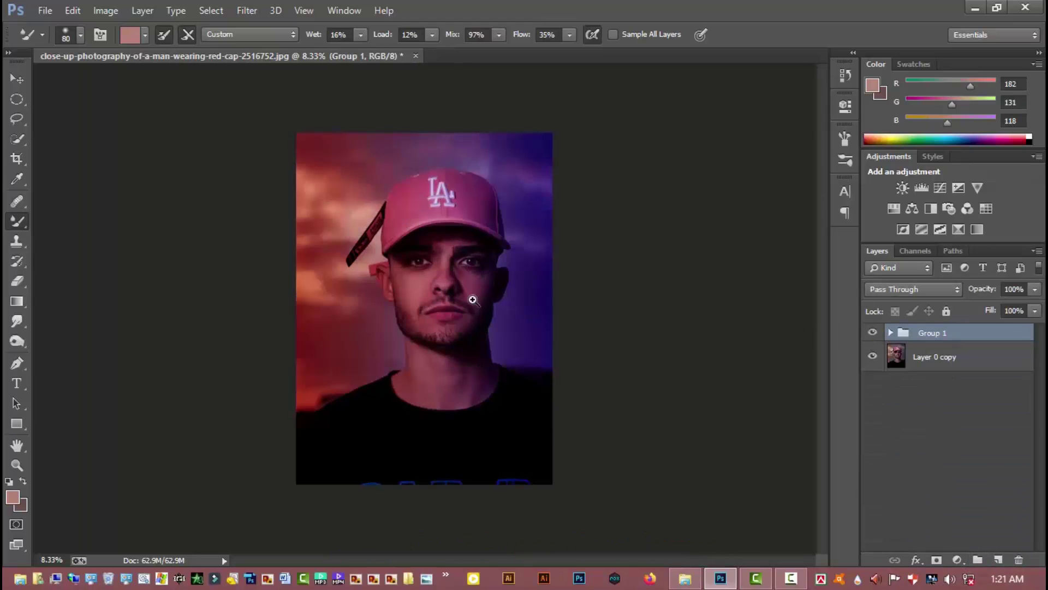
pyautogui.click(468, 295)
pyautogui.moveTo(421, 277); pyautogui.dragTo(470, 349)
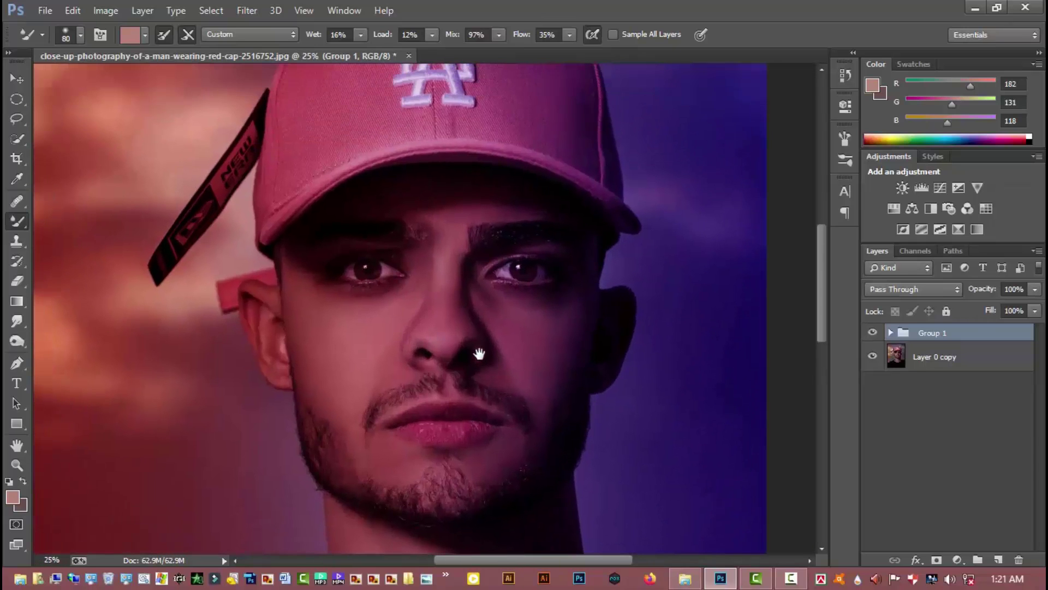
# Duplicate Layer 0 copy into a new layer, Layer 0 copy 2.
pyautogui.keyDown('alt'); pyautogui.click(447, 294); pyautogui.keyUp('alt')
pyautogui.keyDown('alt'); pyautogui.click(446, 293); pyautogui.keyUp('alt')
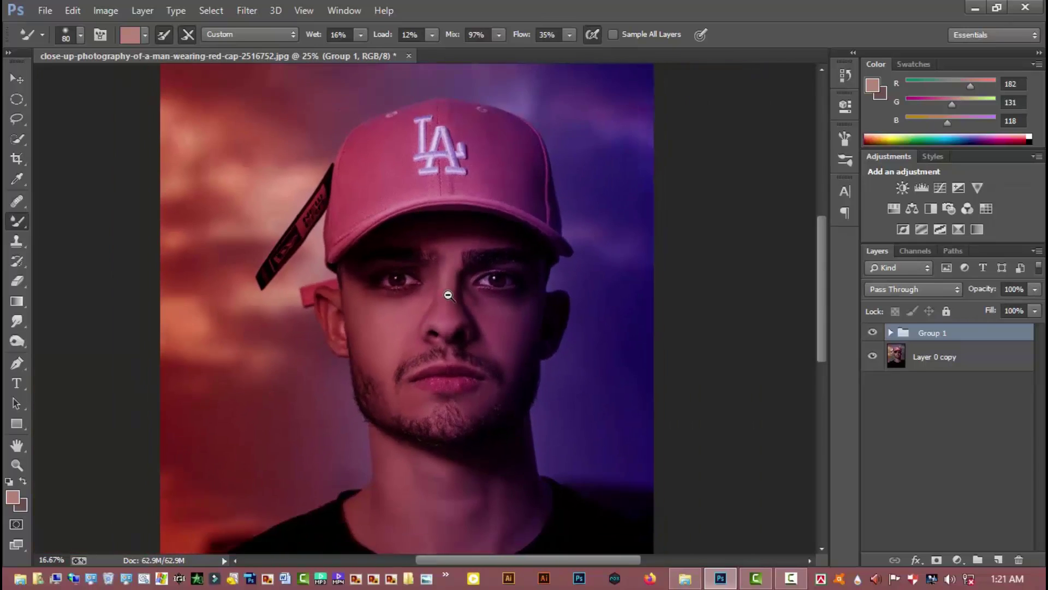
pyautogui.click(943, 367)
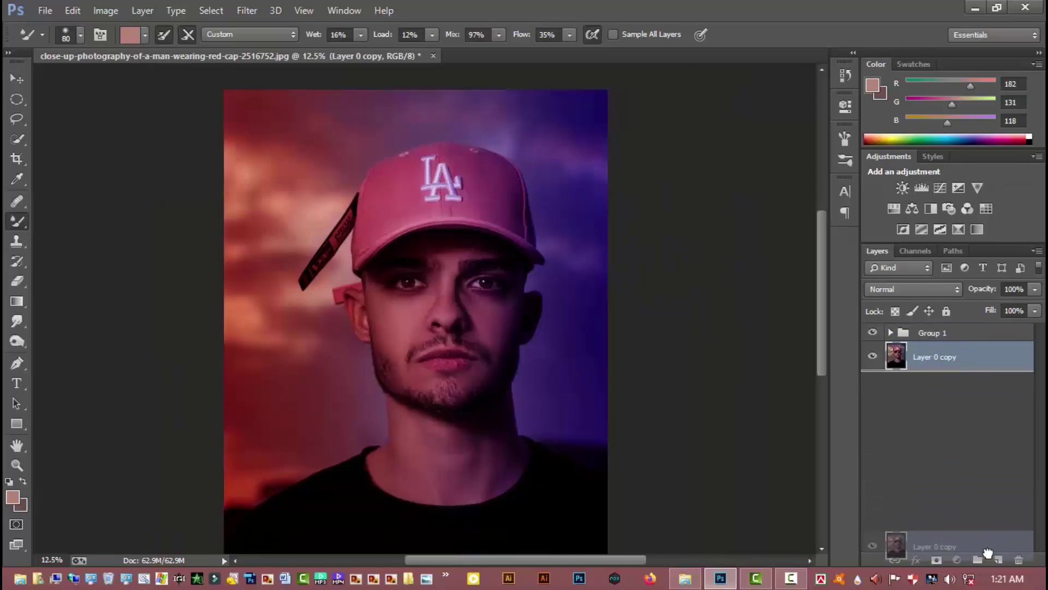
pyautogui.moveTo(947, 366); pyautogui.dragTo(998, 559)
# Quick-select the pink cap and add a layer mask so only the cap shows.
pyautogui.click(20, 140)
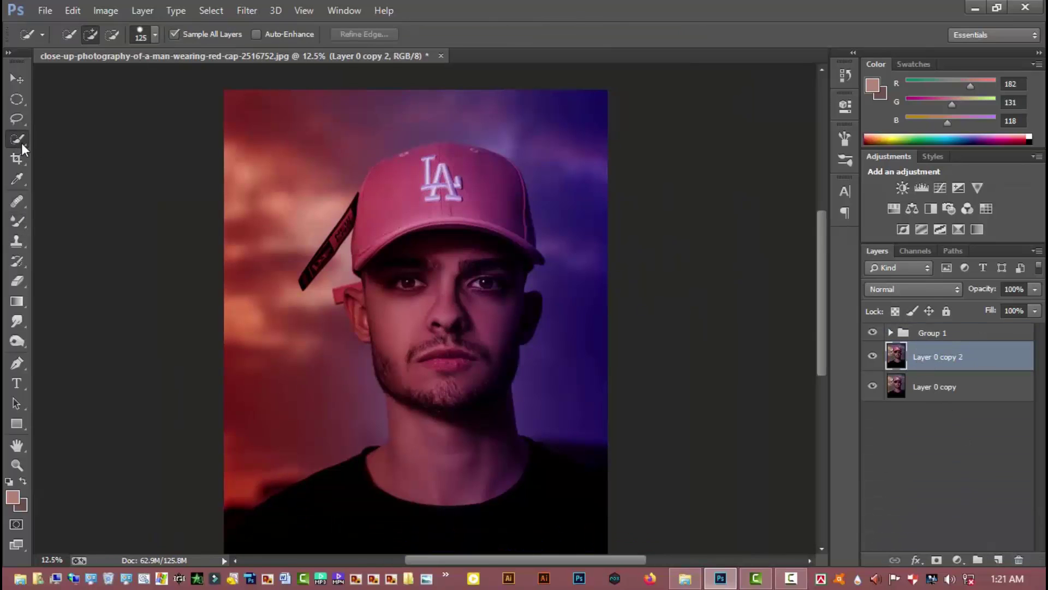
pyautogui.keyDown('ctrl'); pyautogui.click(397, 178); pyautogui.keyUp('ctrl')
pyautogui.moveTo(453, 186)
pyautogui.mouseDown()
pyautogui.moveTo(389, 222)
pyautogui.moveTo(513, 234)
pyautogui.mouseUp()
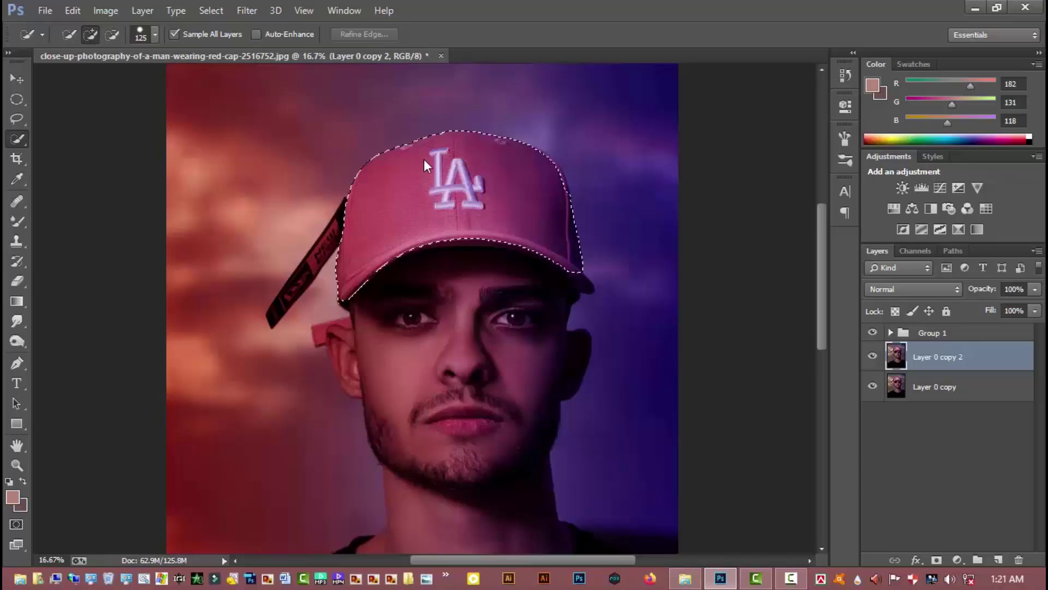
pyautogui.moveTo(424, 159); pyautogui.dragTo(417, 164)
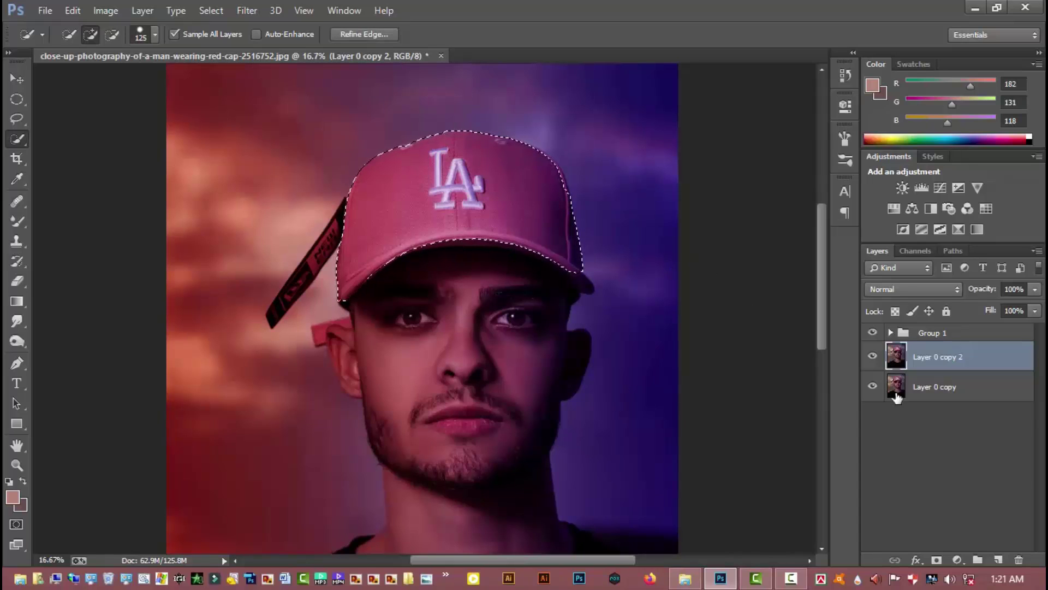
pyautogui.click(936, 560)
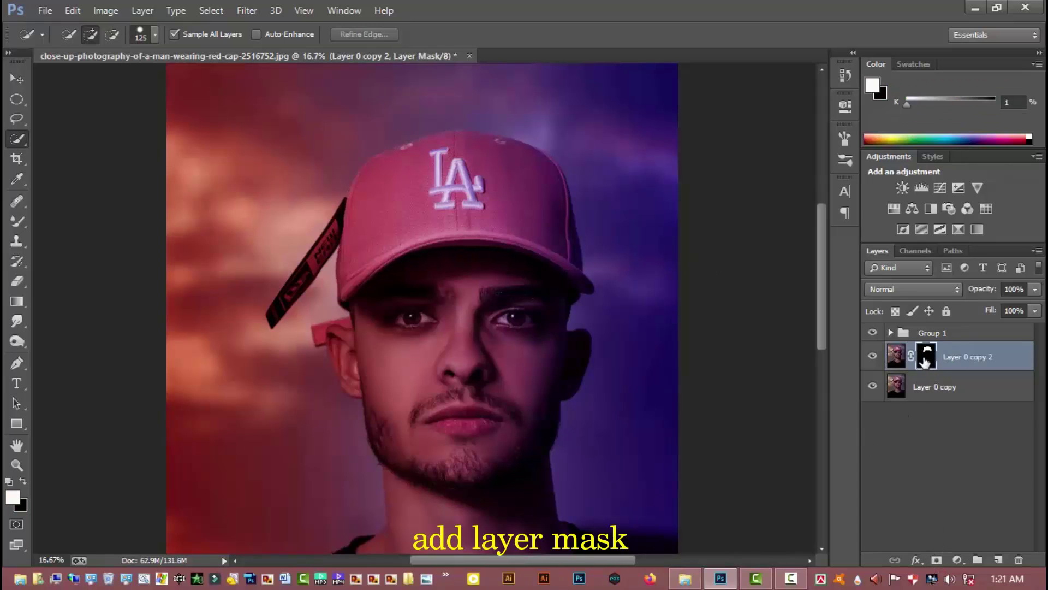
pyautogui.press('g')
pyautogui.hotkey('ctrl', '2')
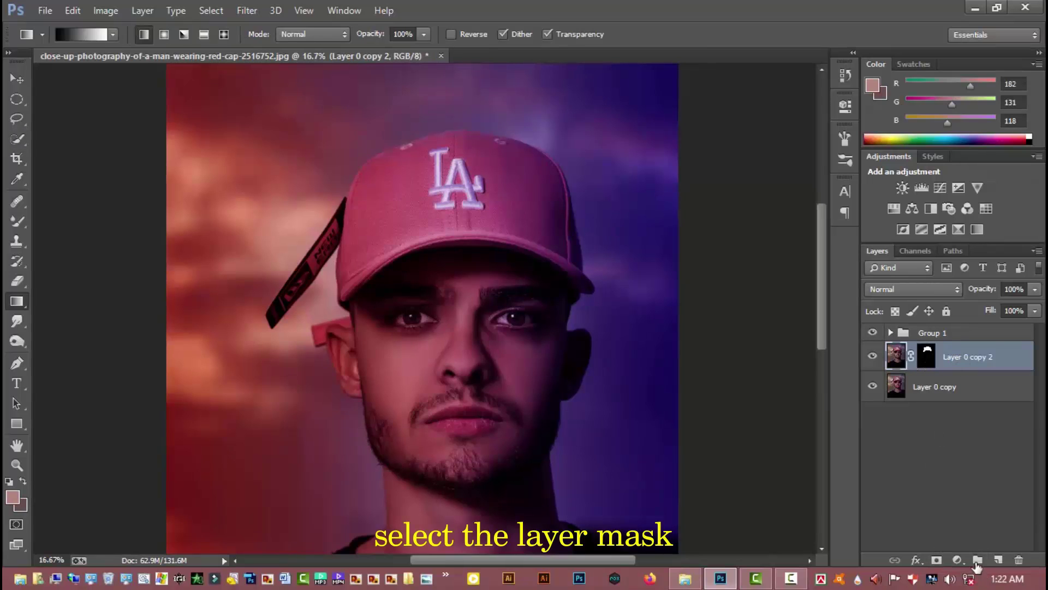
# Add a Levels adjustment clipped to the cap layer with a lowered output white level.
pyautogui.click(957, 559)
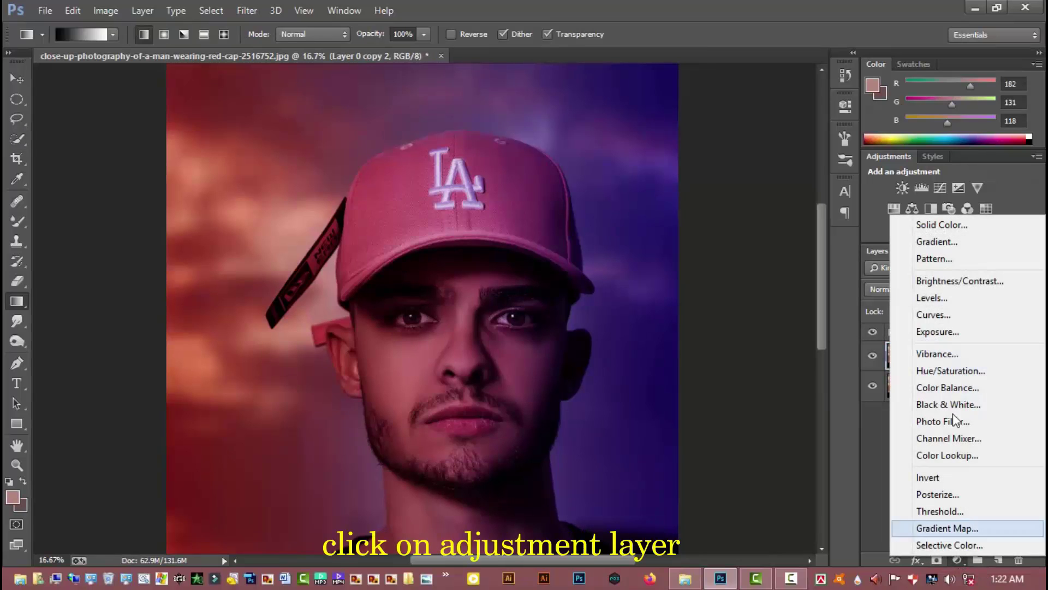
pyautogui.click(942, 299)
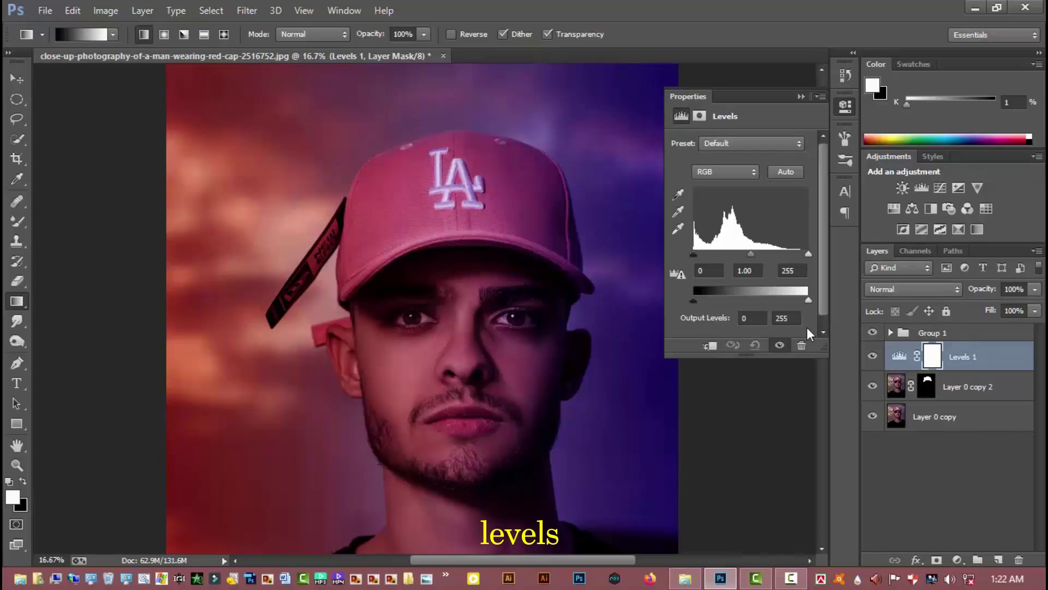
pyautogui.click(710, 345)
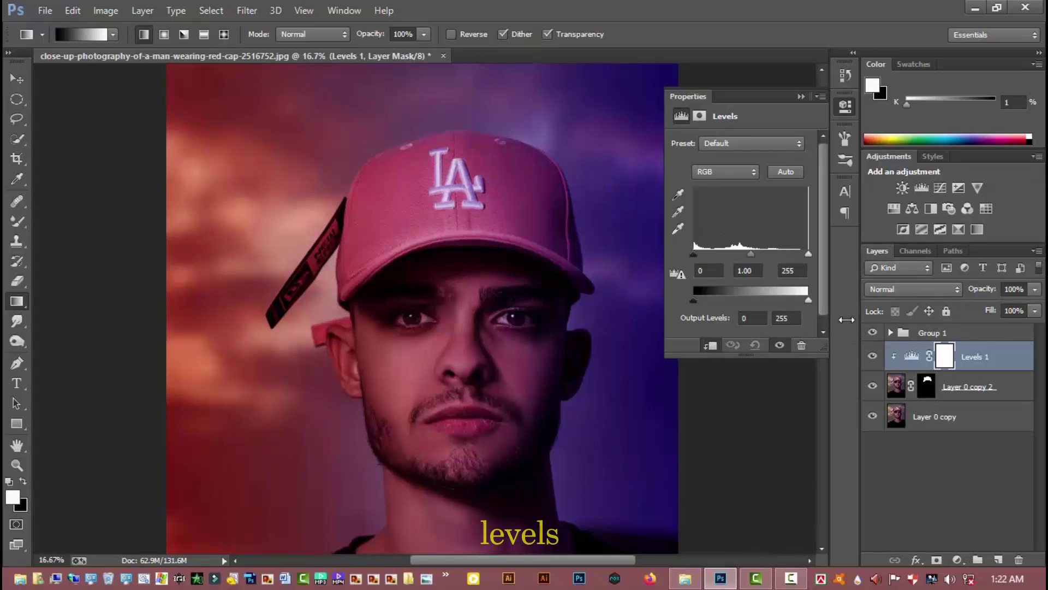
pyautogui.moveTo(802, 299); pyautogui.dragTo(755, 298)
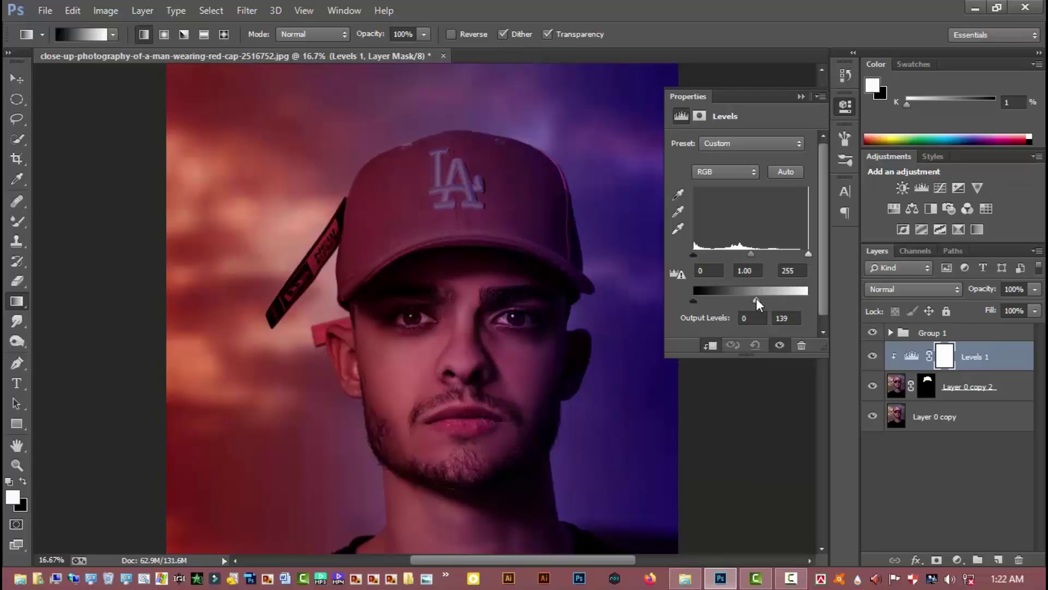
pyautogui.click(845, 105)
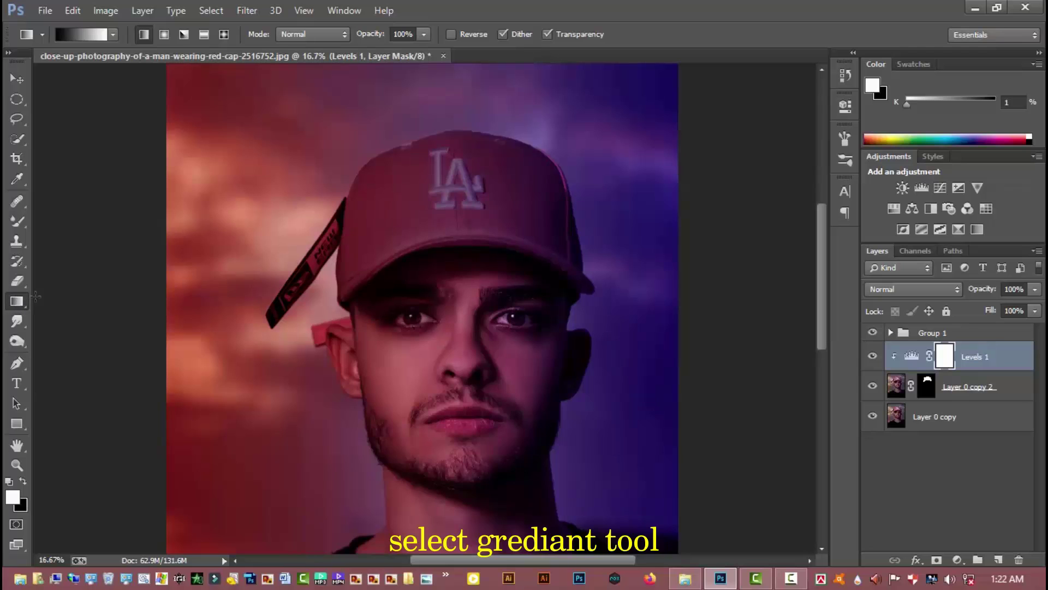
# Draw a diagonal gradient across the cap on the Levels 1 mask, then zoom out.
pyautogui.moveTo(457, 141)
pyautogui.mouseDown()
pyautogui.moveTo(443, 197)
pyautogui.moveTo(463, 215)
pyautogui.mouseUp()
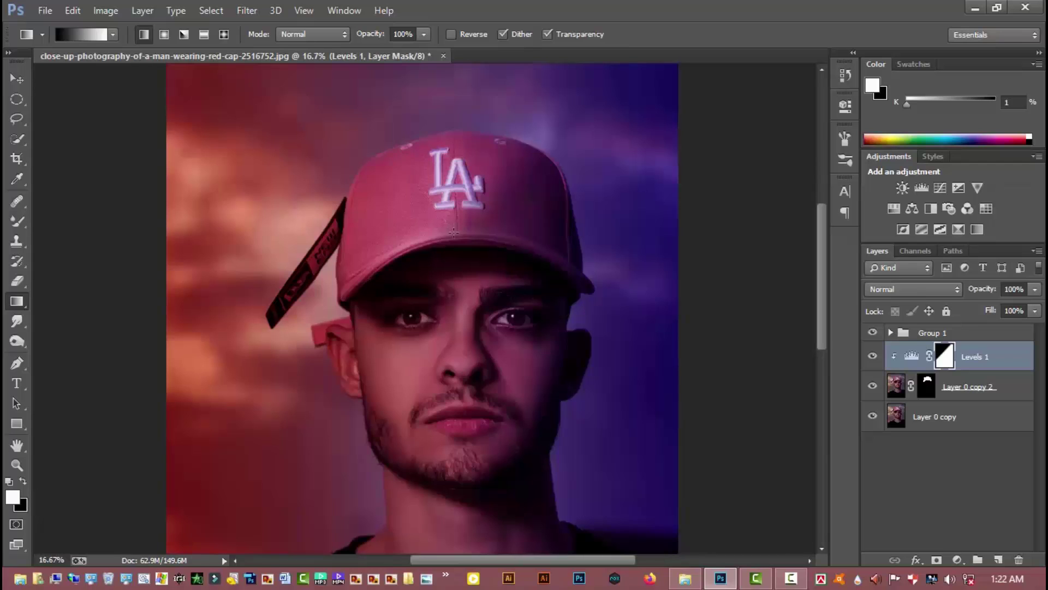
pyautogui.moveTo(457, 136); pyautogui.dragTo(473, 242)
pyautogui.moveTo(393, 135); pyautogui.dragTo(470, 231)
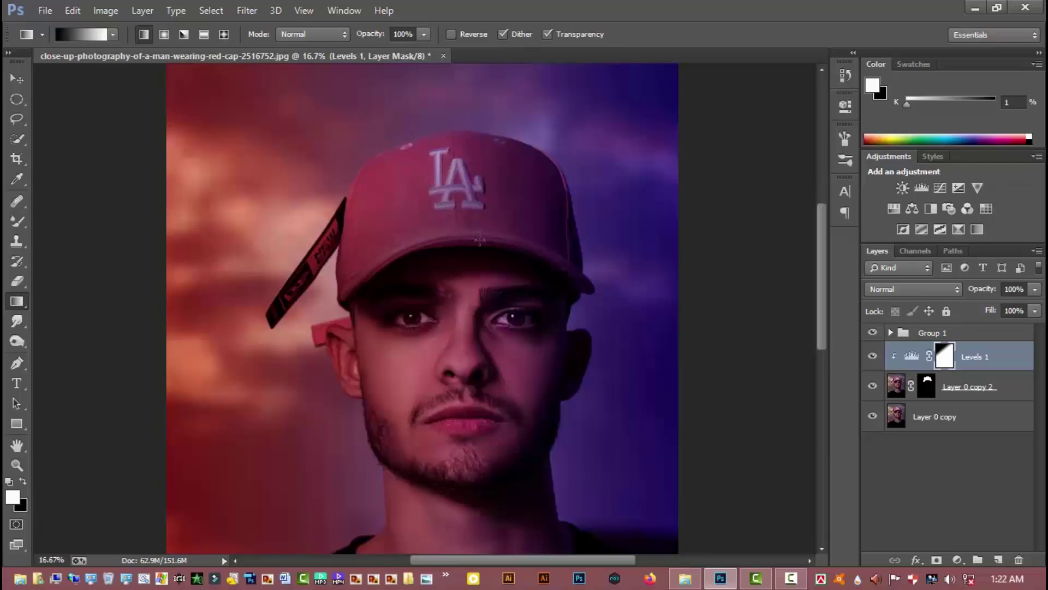
pyautogui.moveTo(410, 140); pyautogui.dragTo(487, 241)
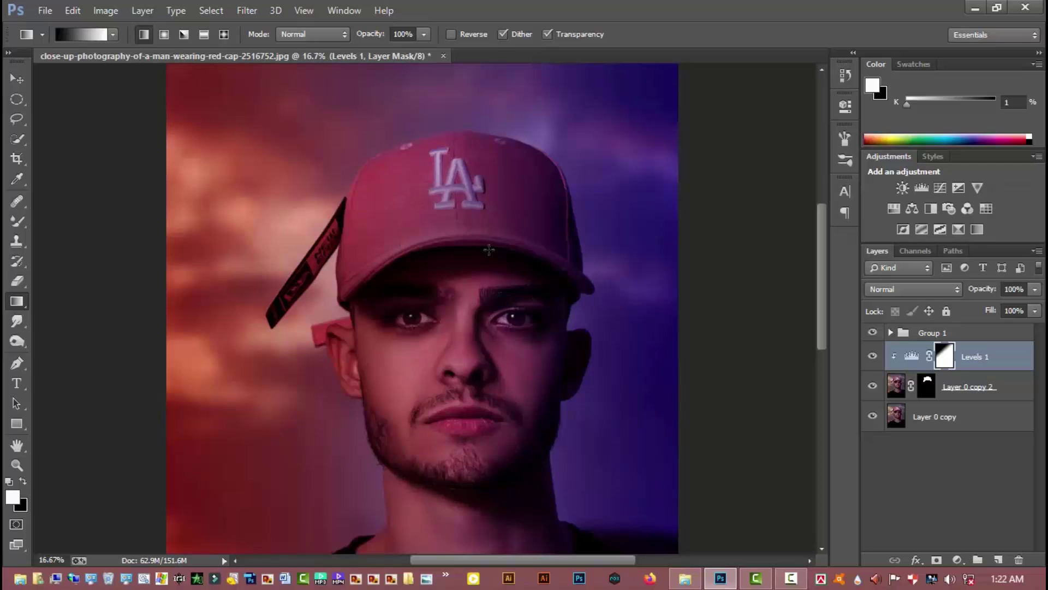
pyautogui.keyDown('alt'); pyautogui.click(450, 245); pyautogui.keyUp('alt')
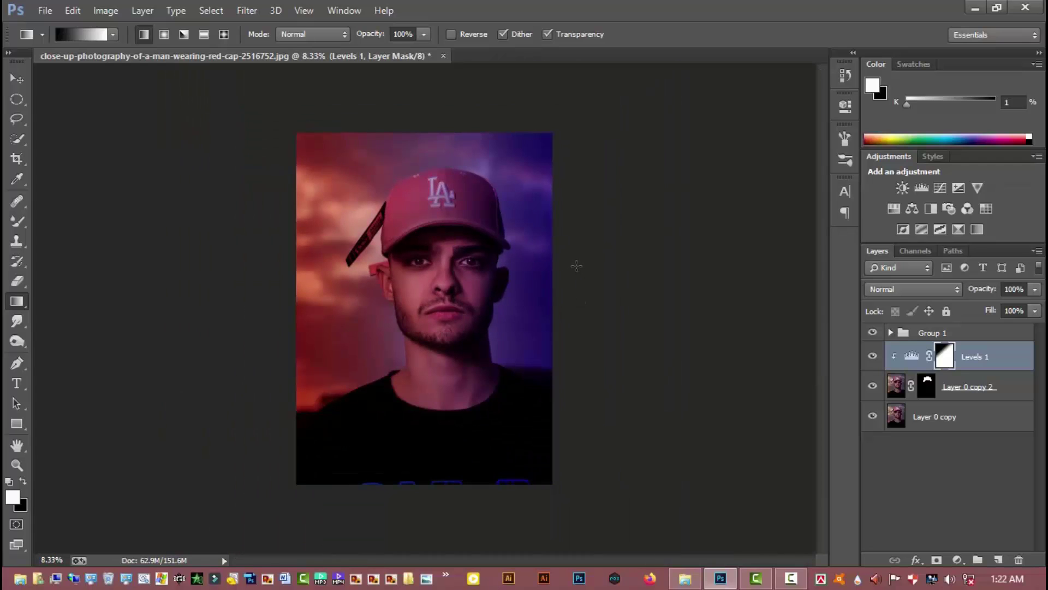
# Add a Color Lookup adjustment layer using the Crisp_Warm.look 3D LUT.
pyautogui.click(912, 356)
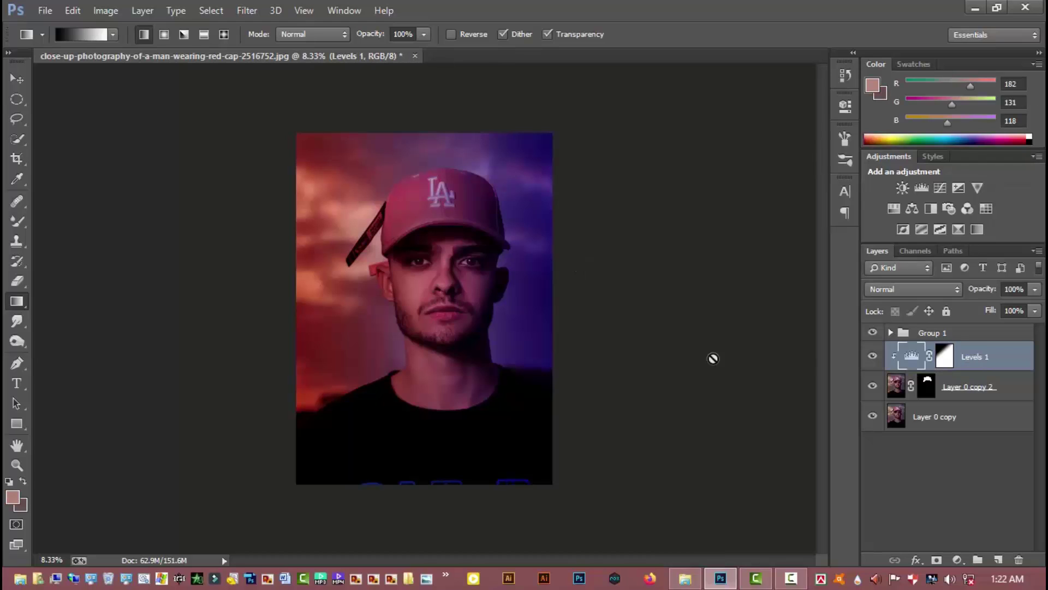
pyautogui.click(965, 560)
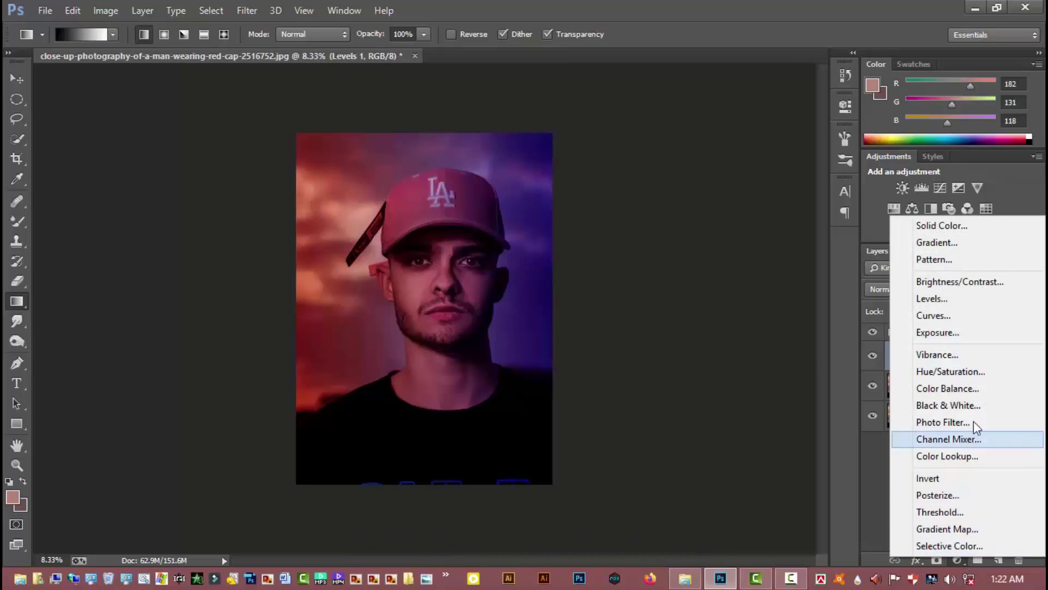
pyautogui.click(955, 458)
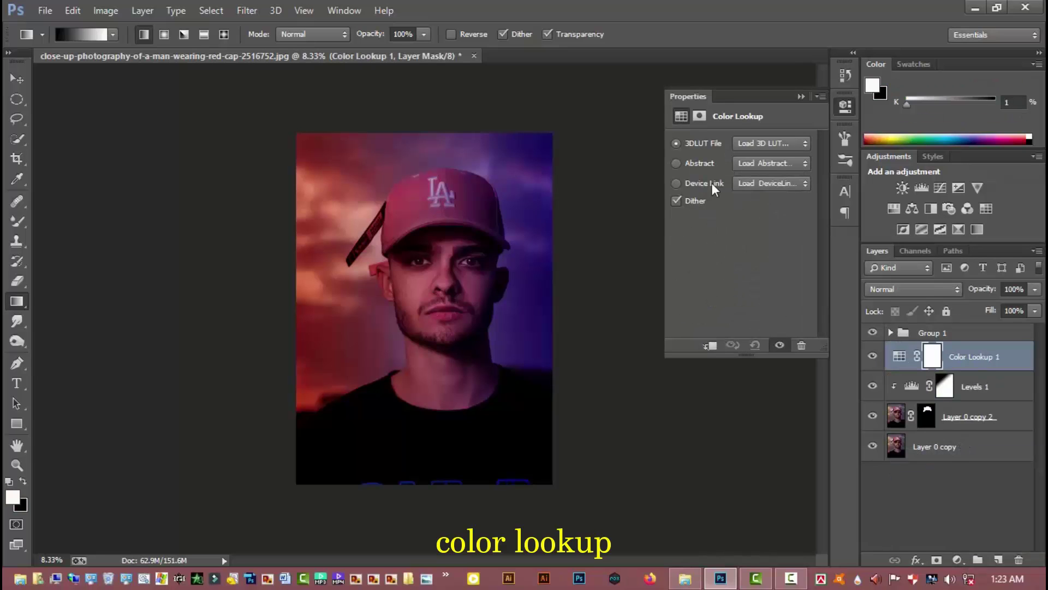
pyautogui.click(772, 144)
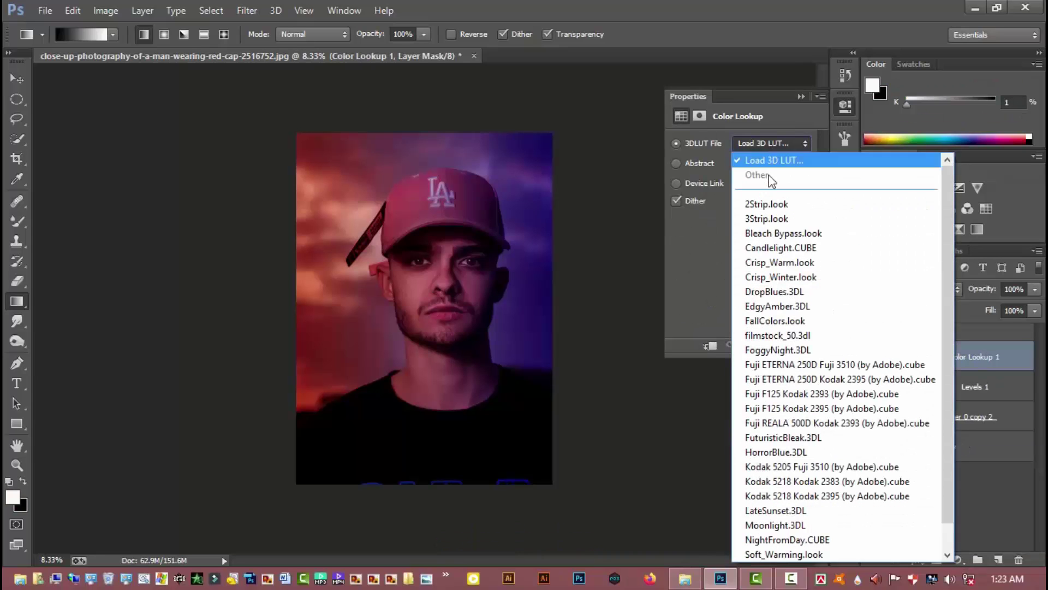
pyautogui.click(784, 265)
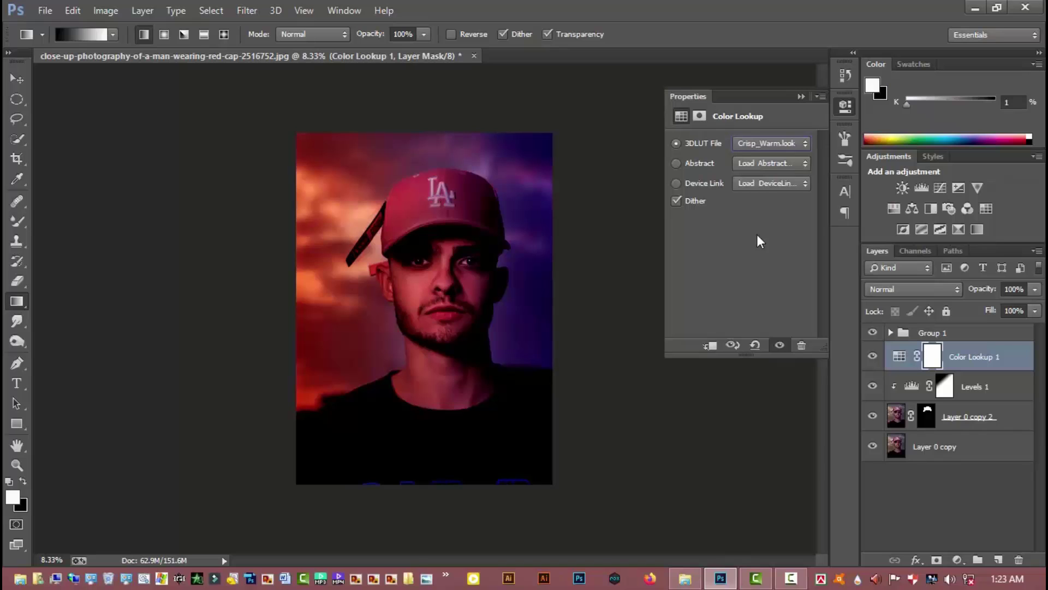
# Blend the Color Lookup layer in Screen mode at 11% opacity.
pyautogui.click(946, 293)
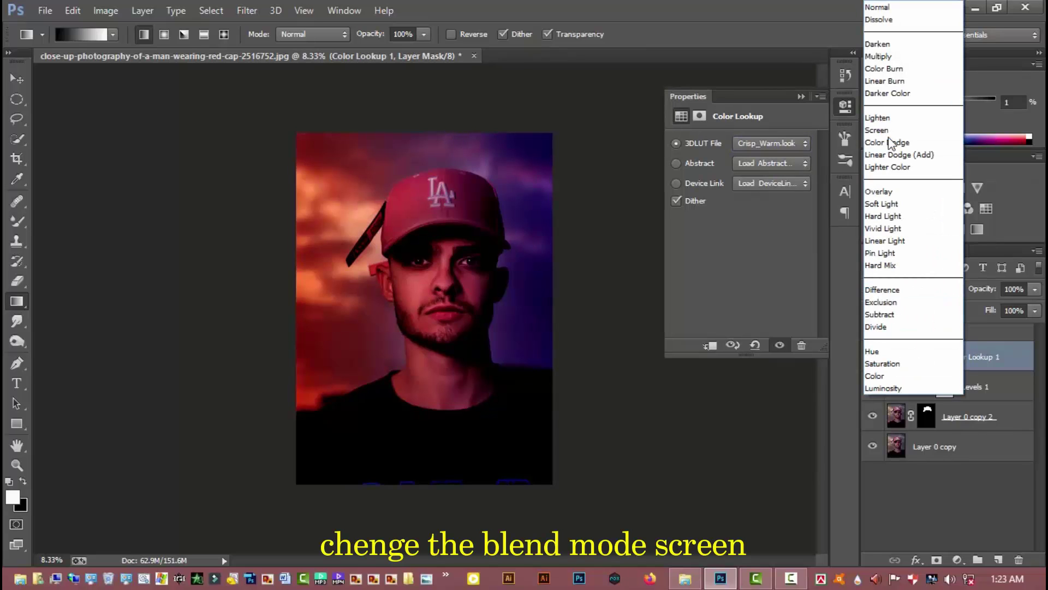
pyautogui.click(892, 137)
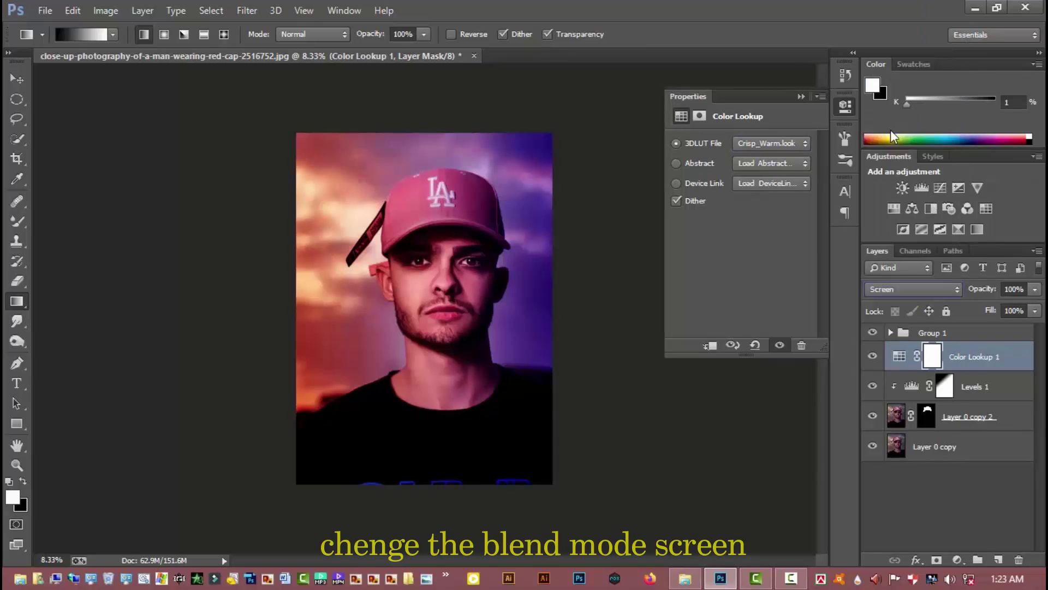
pyautogui.moveTo(984, 291); pyautogui.dragTo(963, 291)
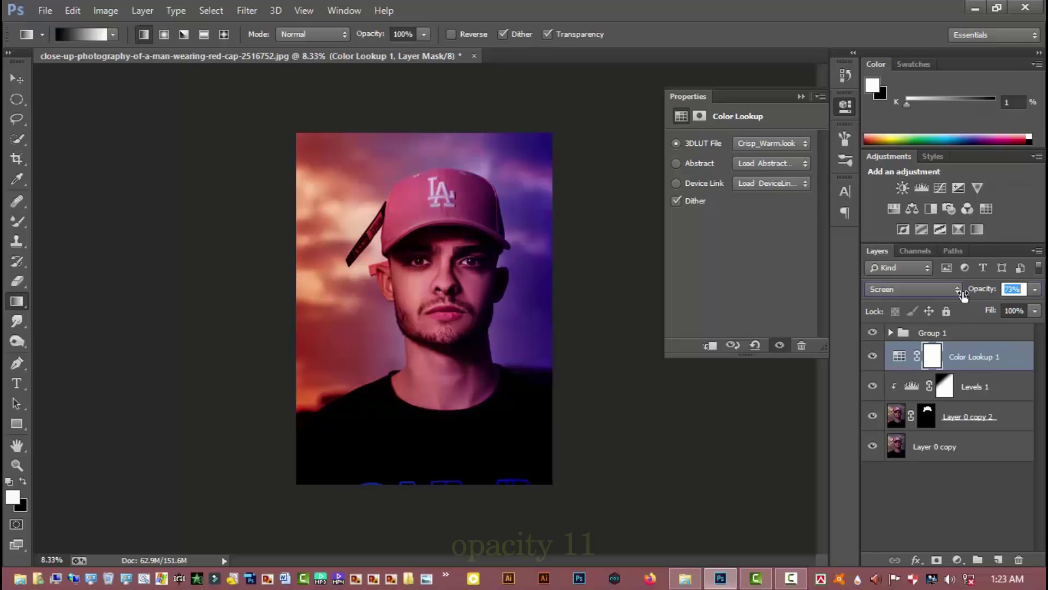
pyautogui.write('14')
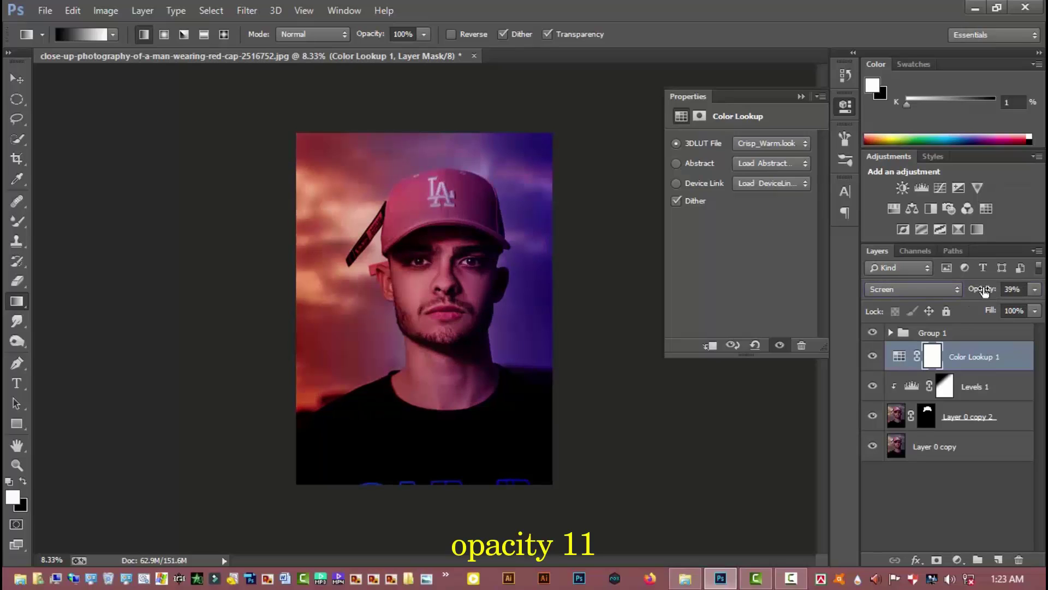
pyautogui.press('Return')
pyautogui.moveTo(990, 293); pyautogui.dragTo(988, 293)
pyautogui.write('11')
pyautogui.press('Return')
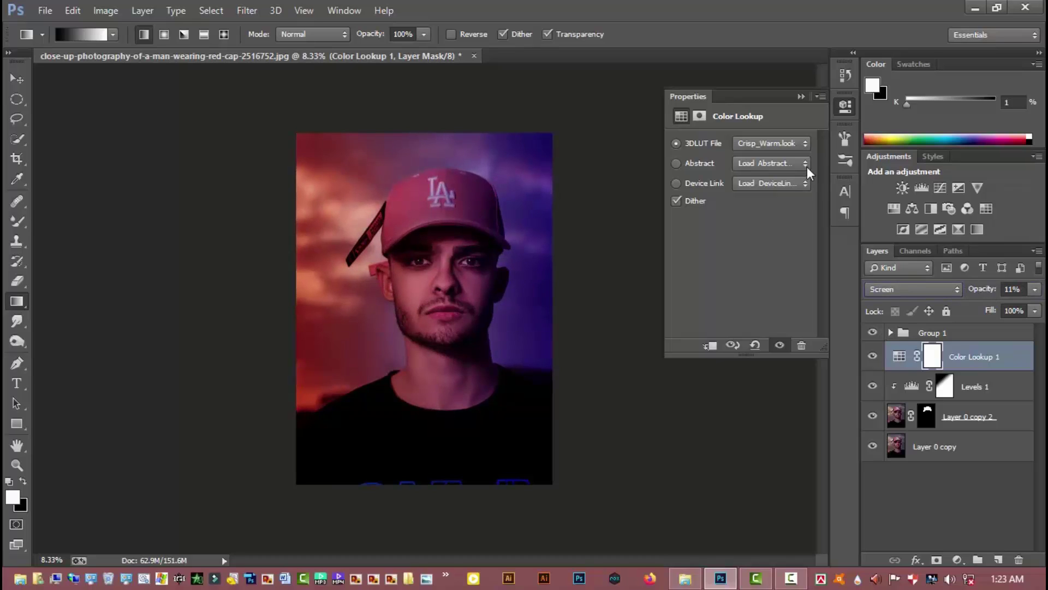
pyautogui.click(845, 107)
# Zoom in on the portrait and toggle Group 1 off and on to compare before and after.
pyautogui.scroll(1, 416, 288)
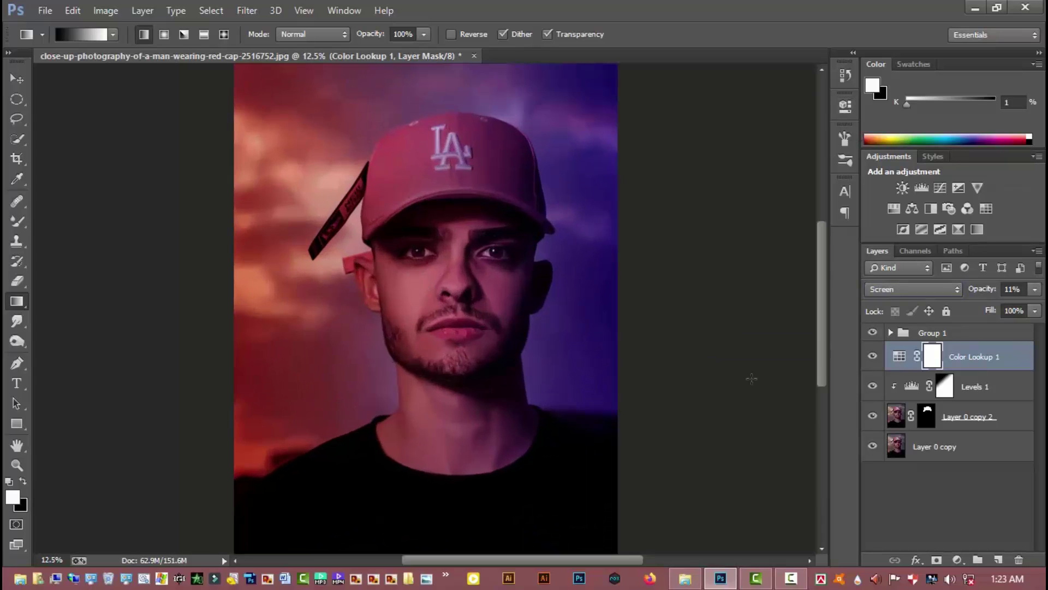
pyautogui.click(870, 360)
pyautogui.click(873, 333)
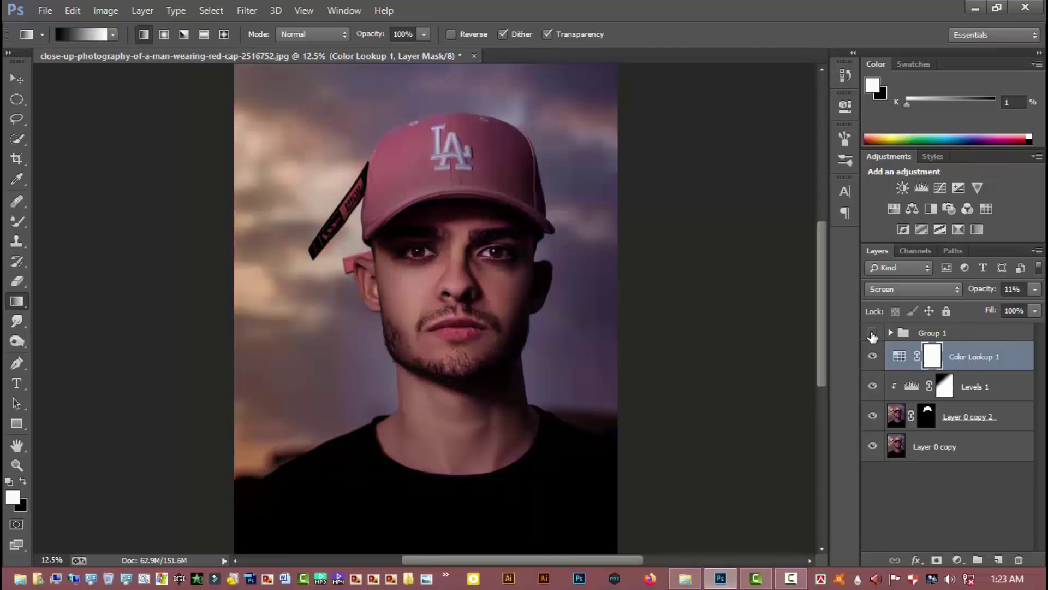
pyautogui.click(873, 333)
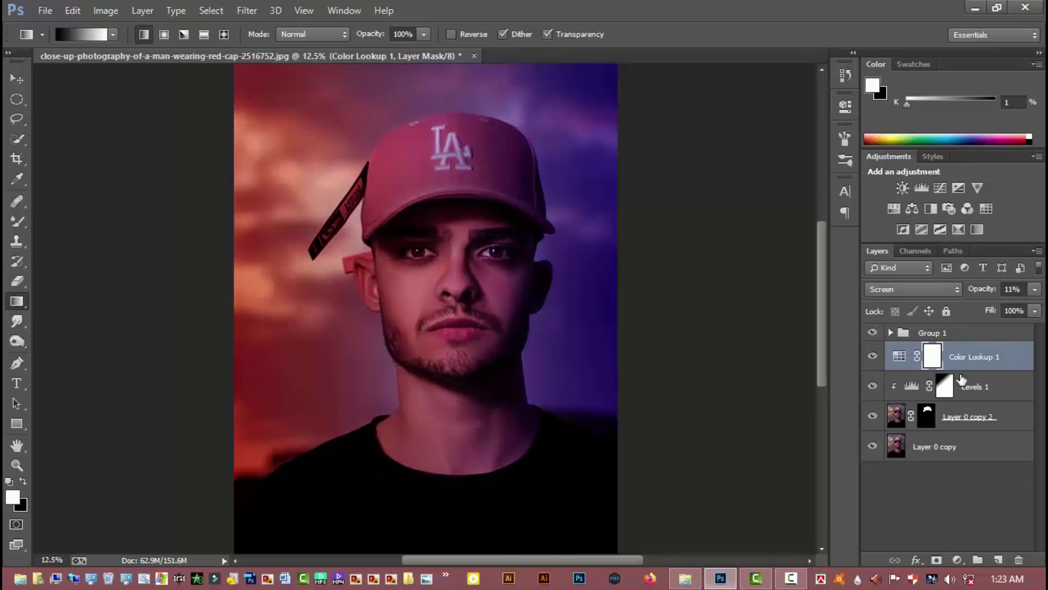
# Clip the Color Lookup 1 adjustment onto Levels 1 as a clipping mask.
pyautogui.keyDown('shift'); pyautogui.click(969, 389); pyautogui.keyUp('shift')
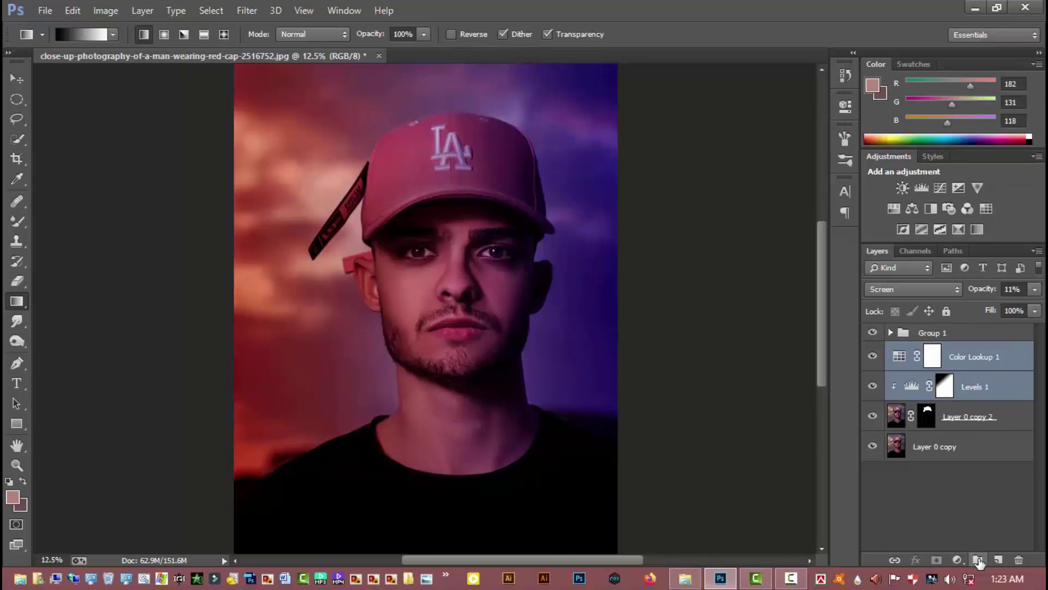
pyautogui.moveTo(974, 394); pyautogui.dragTo(981, 558)
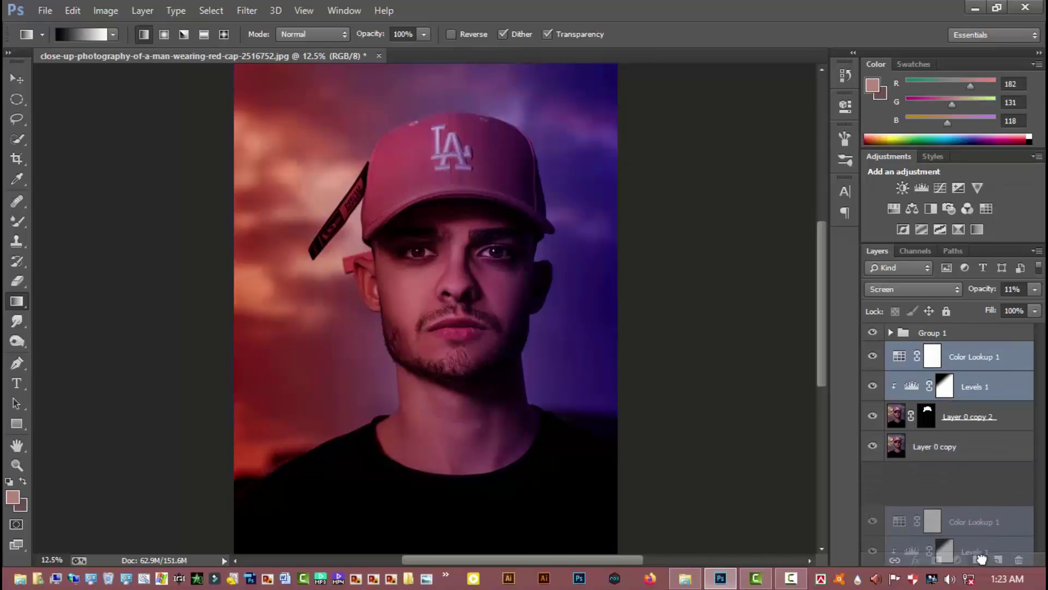
pyautogui.hotkey('ctrl', 'z')
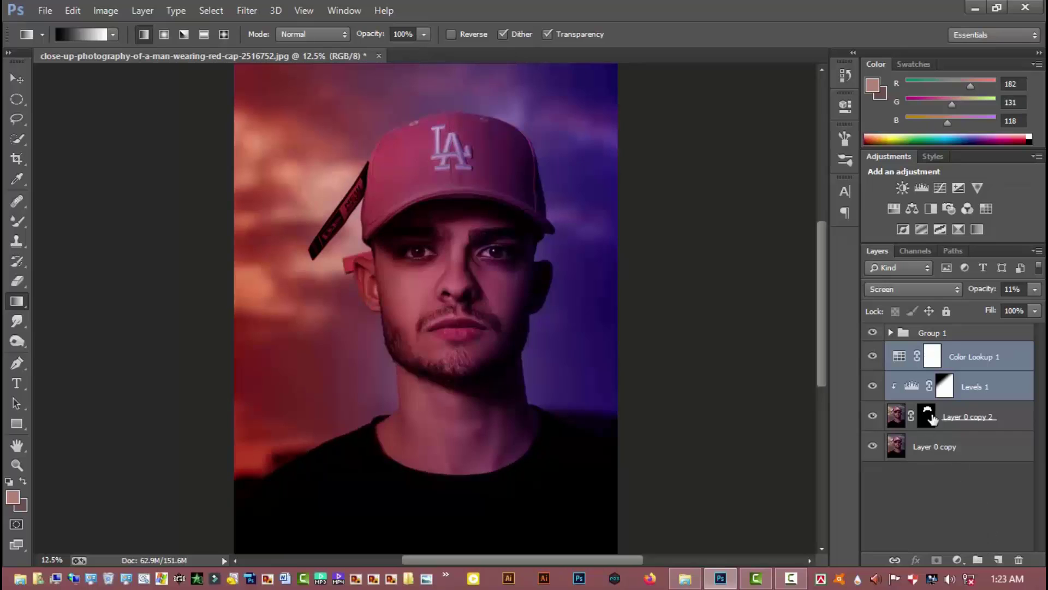
pyautogui.click(961, 358)
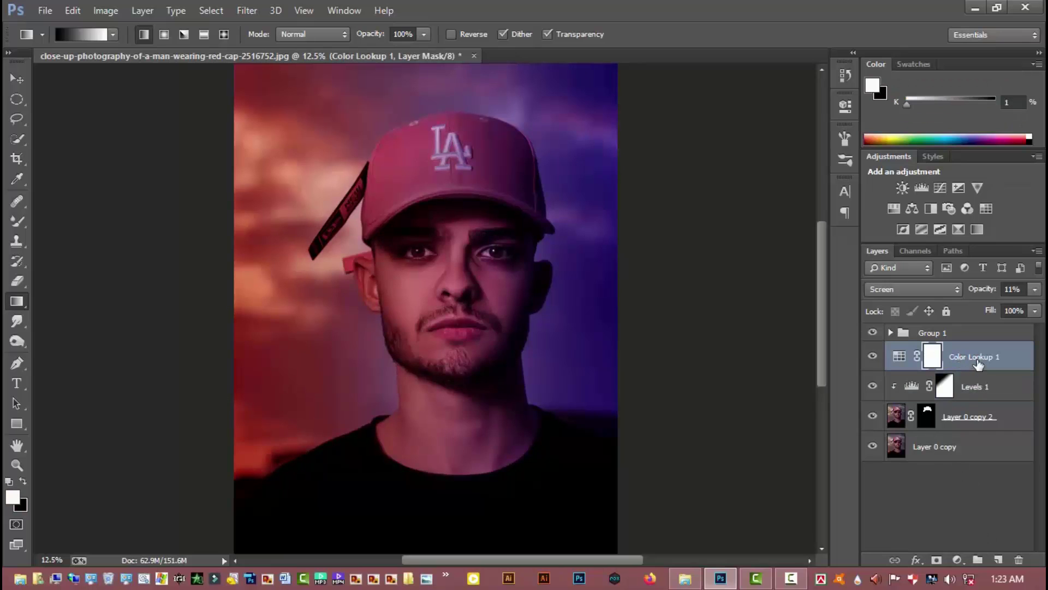
pyautogui.rightClick(978, 365)
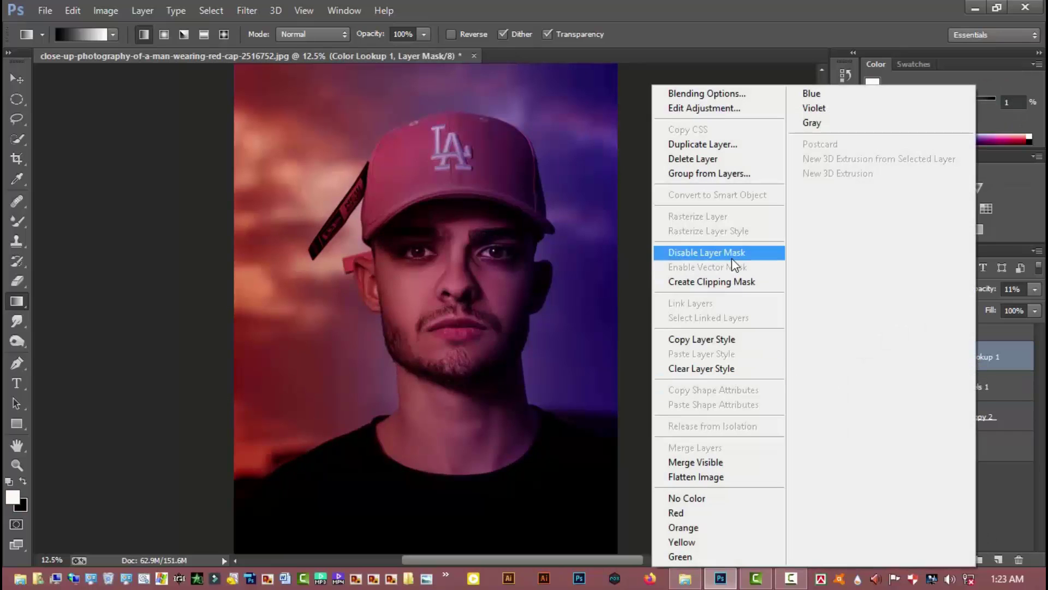
pyautogui.click(730, 283)
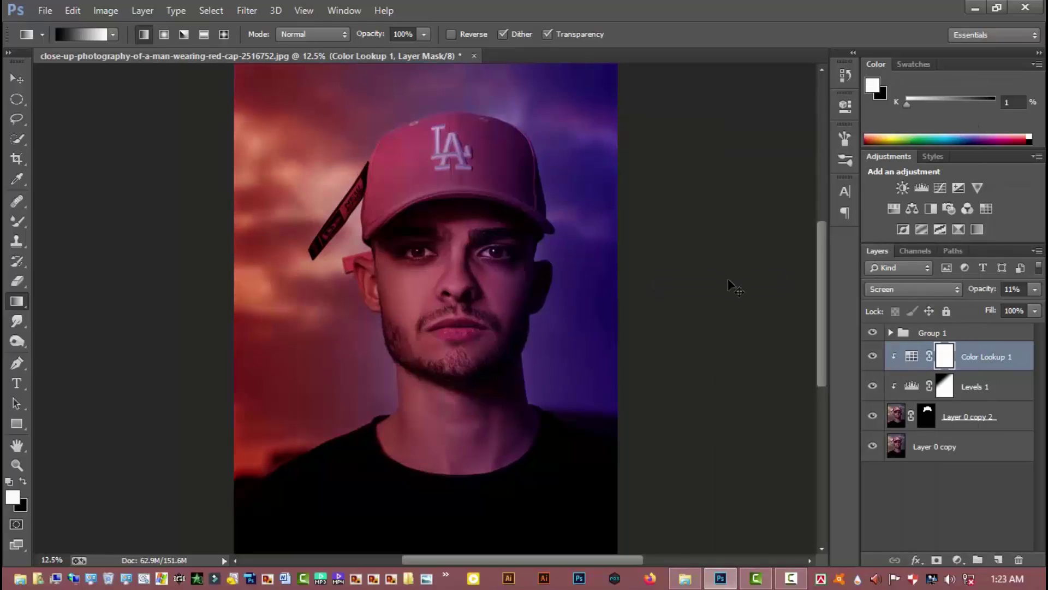
# Merge Layer 0 copy, Layer 0 copy 2, Levels 1 and Group 1 into one layer.
pyautogui.keyDown('ctrl'); pyautogui.click(959, 447); pyautogui.keyUp('ctrl')
pyautogui.keyDown('ctrl'); pyautogui.click(968, 414); pyautogui.keyUp('ctrl')
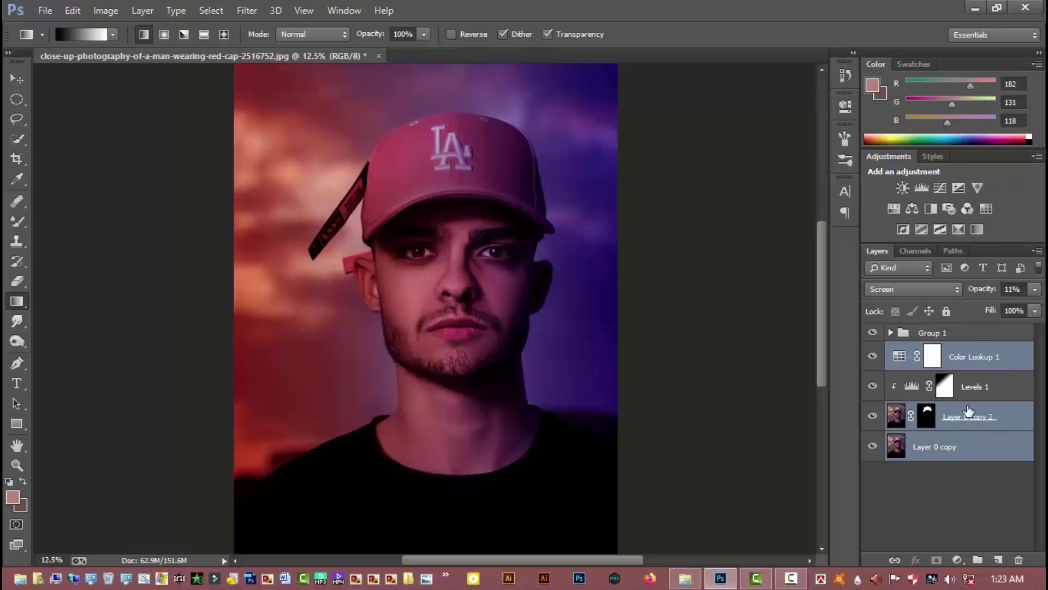
pyautogui.keyDown('ctrl'); pyautogui.click(969, 385); pyautogui.keyUp('ctrl')
pyautogui.keyDown('ctrl'); pyautogui.click(966, 336); pyautogui.keyUp('ctrl')
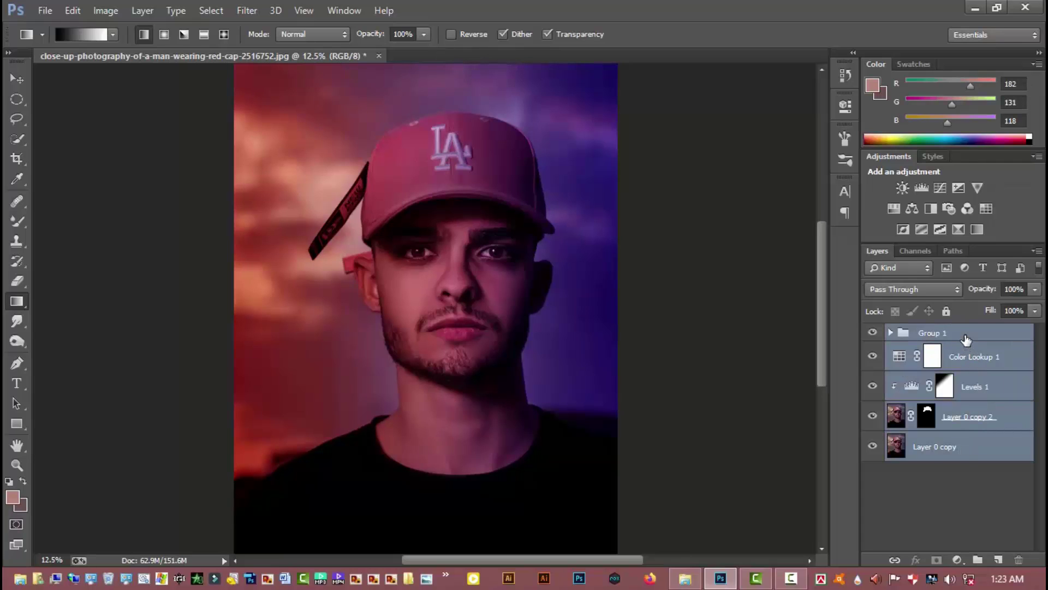
pyautogui.rightClick(969, 336)
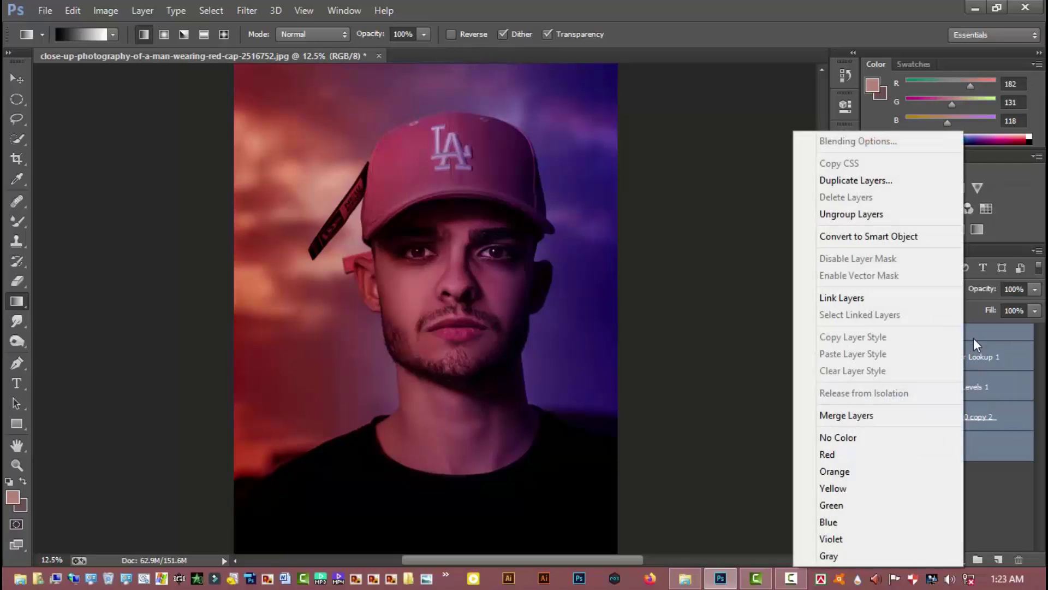
pyautogui.click(856, 414)
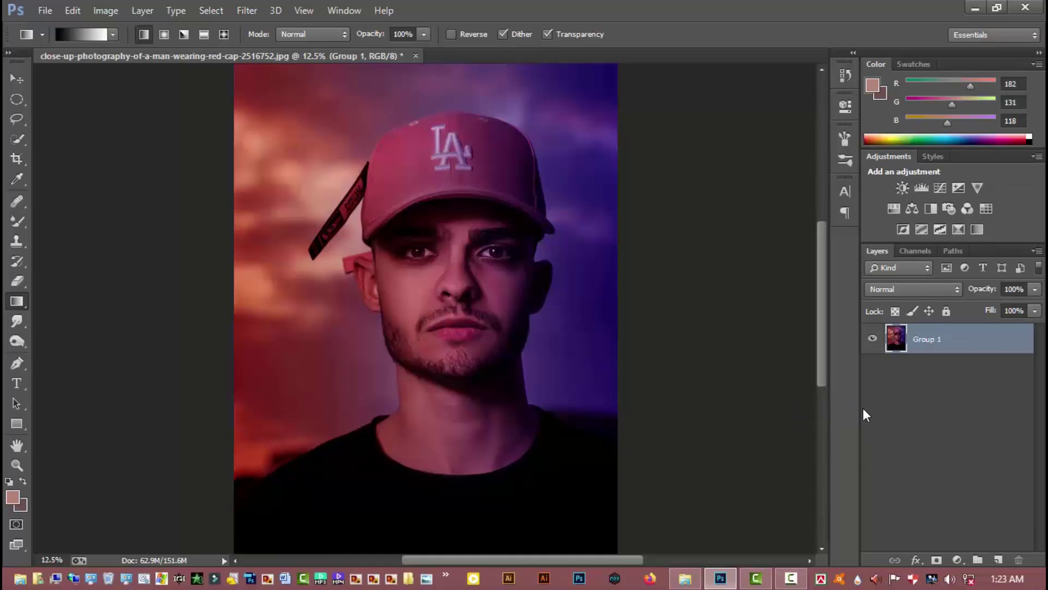
pyautogui.keyDown('alt'); pyautogui.click(493, 322); pyautogui.keyUp('alt')
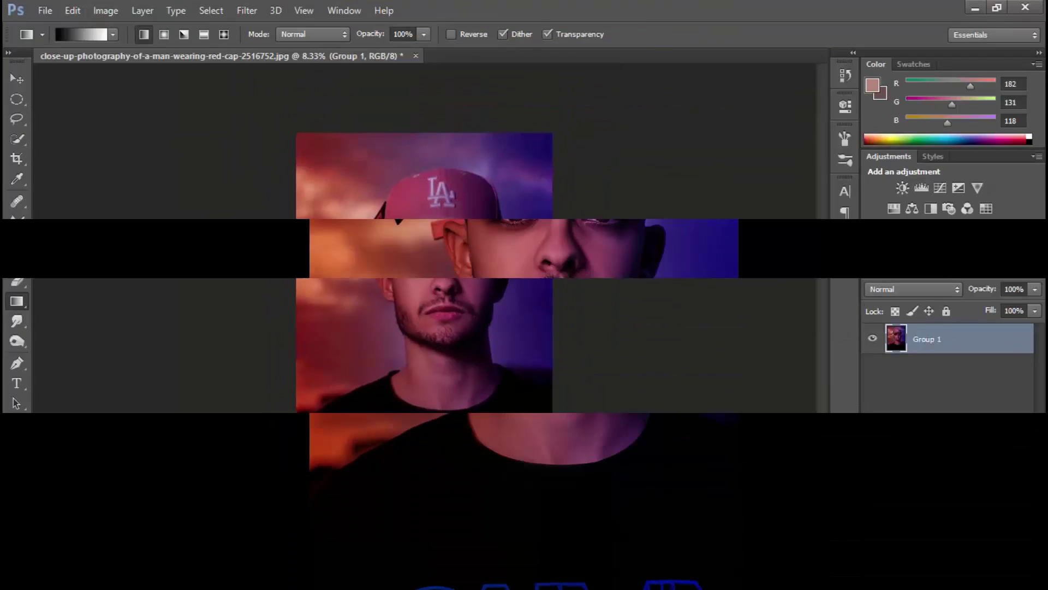